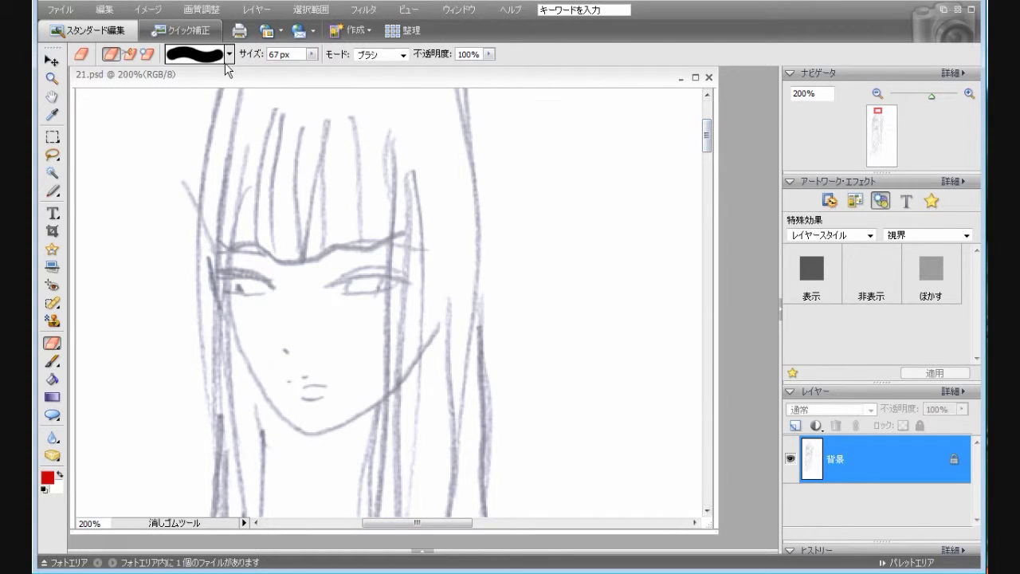
- Darken the pale sketch lines by applying an image quality correction to the whole drawing
left_click(202, 10)
left_click(229, 66)
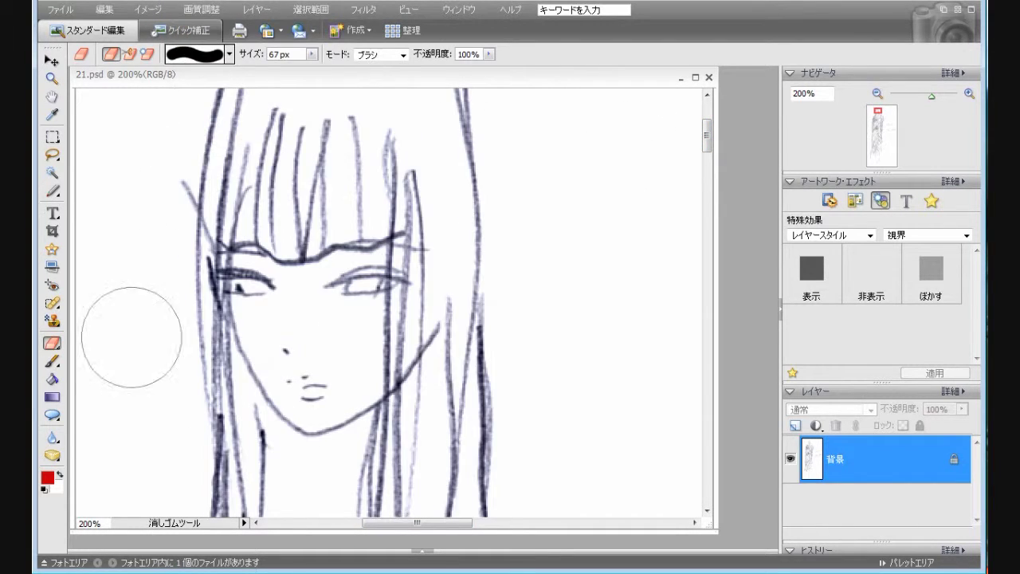
- Set the foreground color to magenta de17ce
left_click(47, 478)
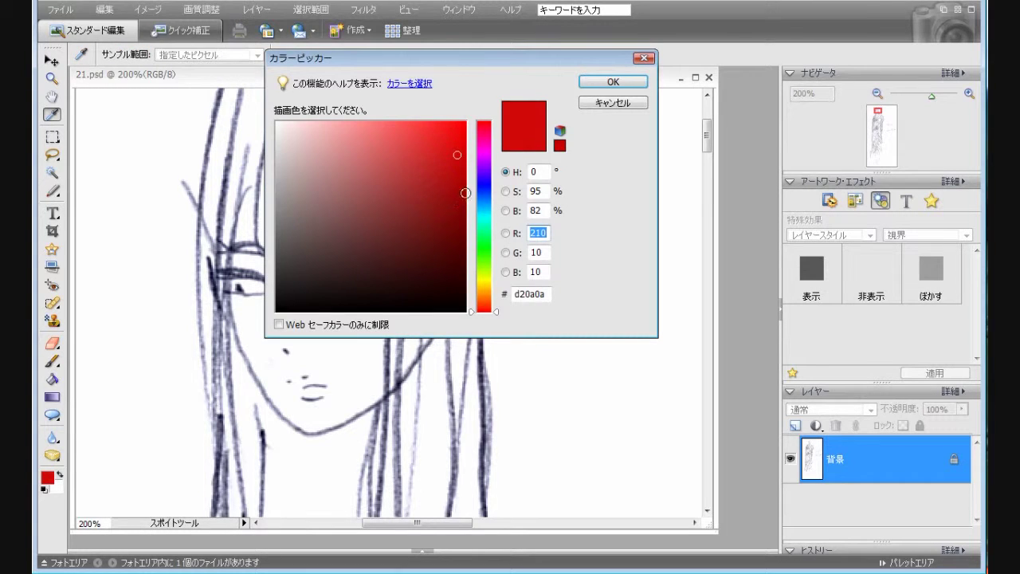
left_click(483, 150)
left_click(444, 144)
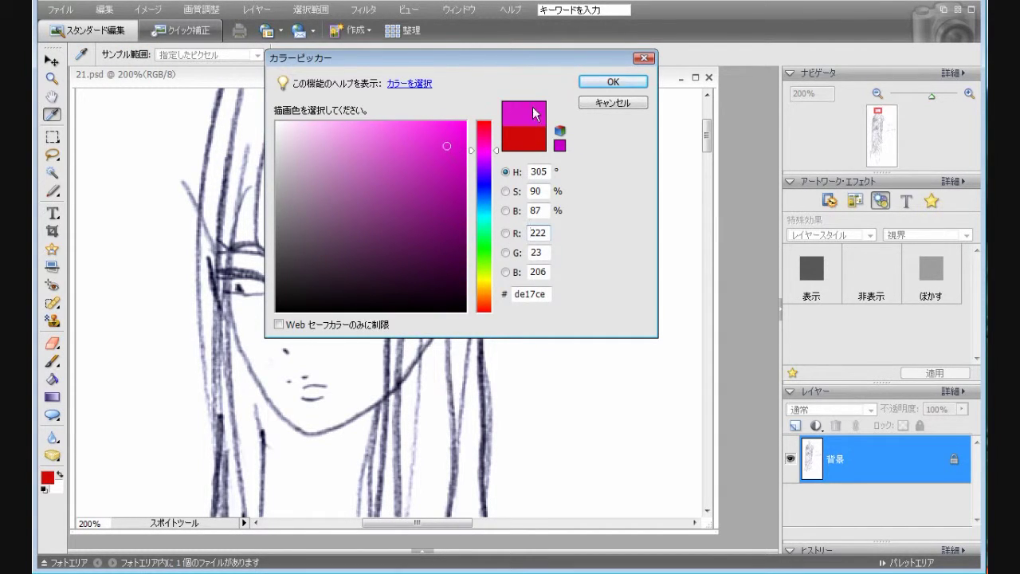
left_click(613, 82)
key("e")
- Paint magenta blush on both cheeks with a soft 35 px brush at 9% opacity
left_click(51, 361)
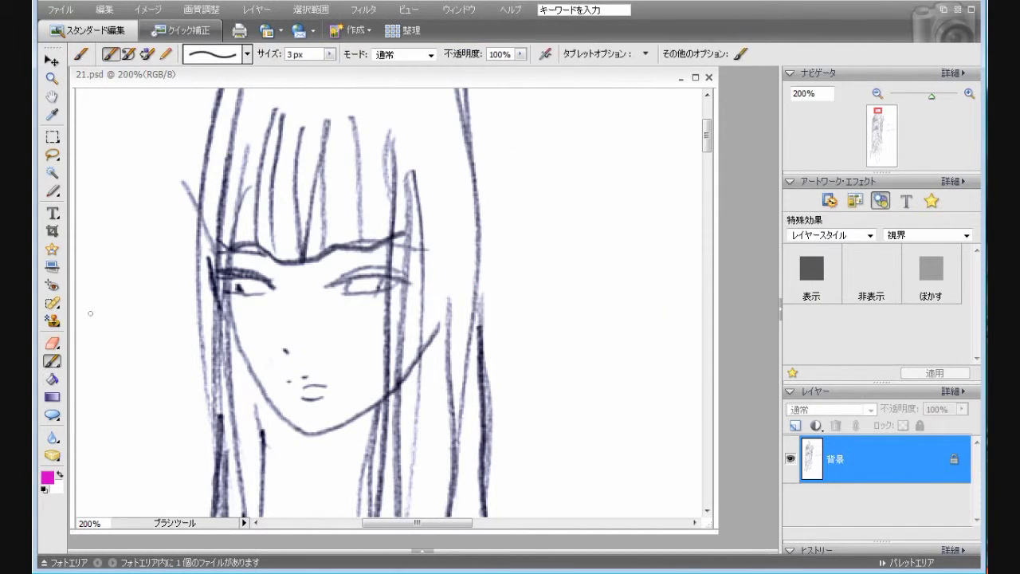
left_click(248, 55)
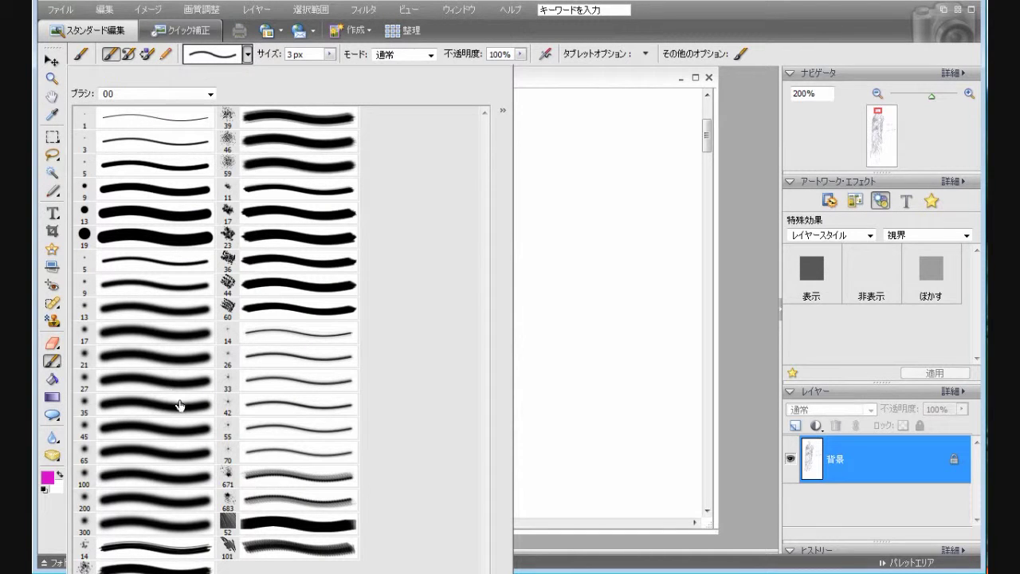
left_click(180, 402)
left_click(522, 55)
left_click_drag(493, 70, 451, 69)
left_click_drag(376, 333, 398, 319)
left_click_drag(266, 337, 243, 327)
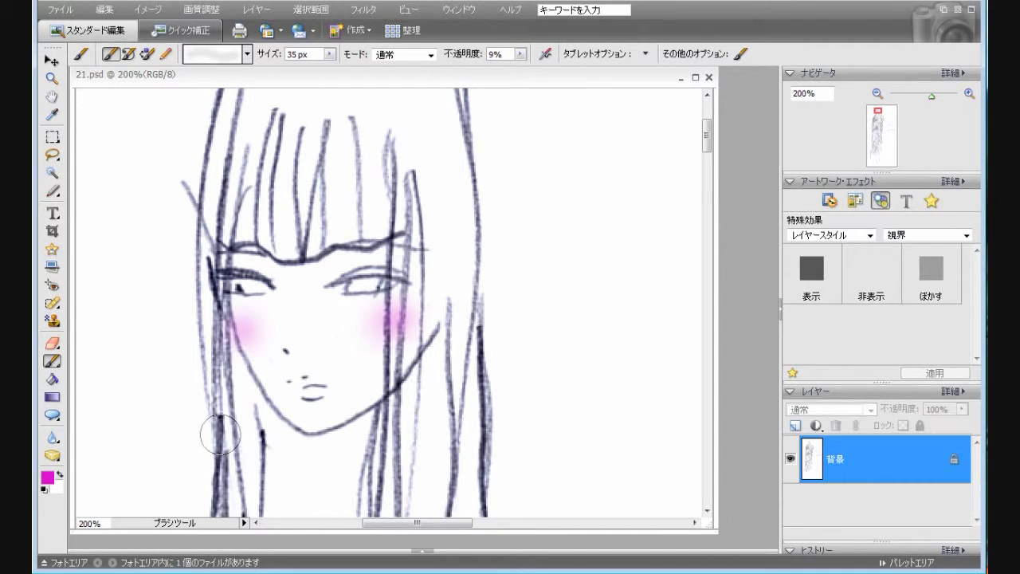
left_click_drag(368, 335, 398, 307)
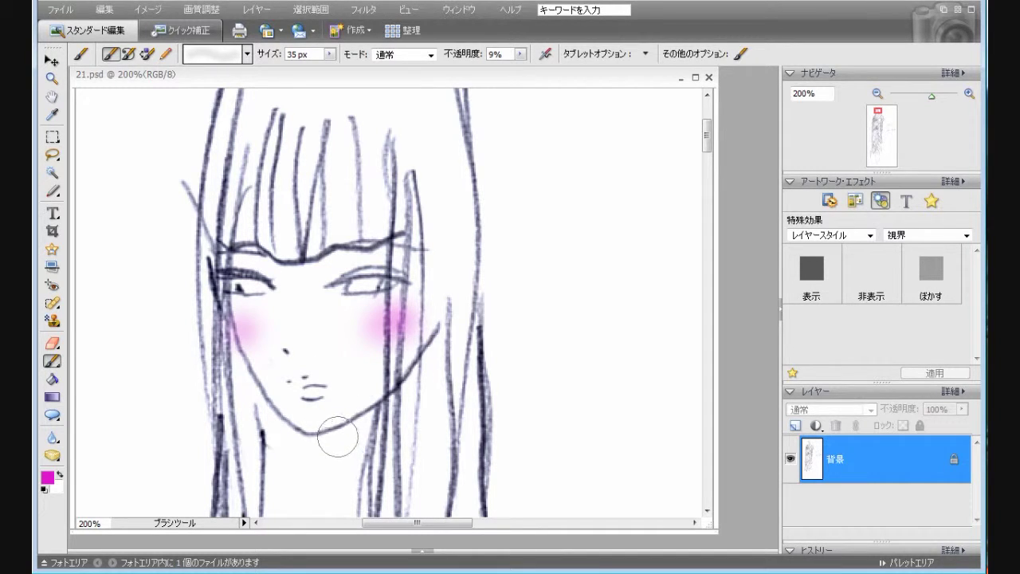
- Tint the lips magenta with a soft 13 px brush
left_click(247, 54)
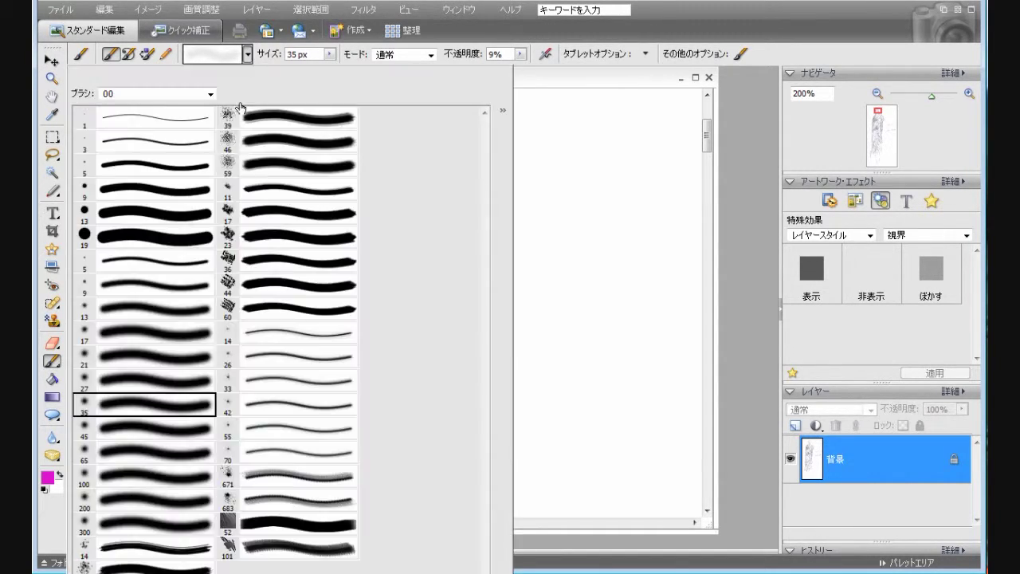
left_click(176, 311)
left_click(553, 83)
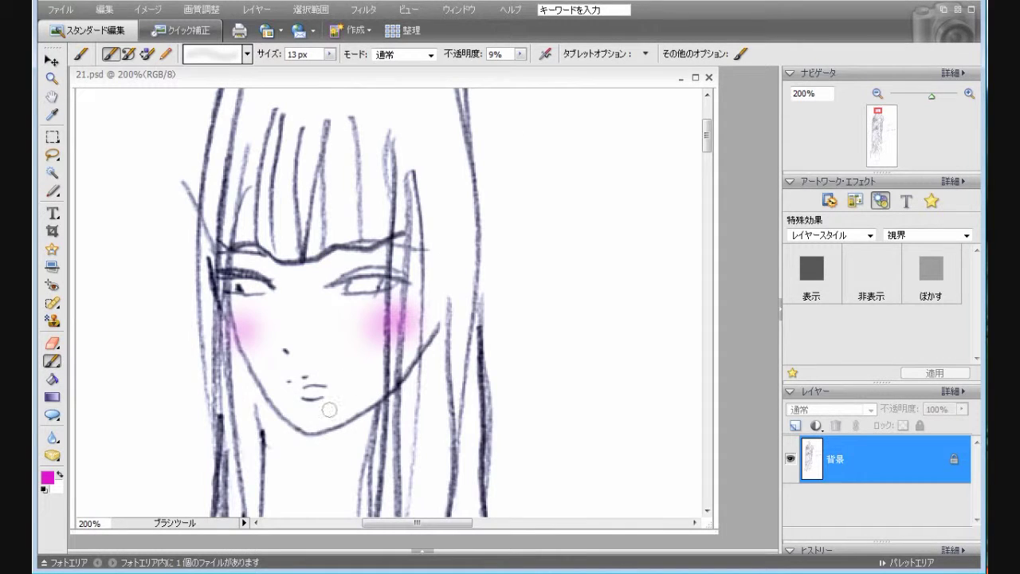
mouse_move(303, 389)
left_mouse_down()
mouse_move(320, 392)
mouse_move(298, 384)
mouse_move(309, 381)
mouse_move(319, 388)
left_mouse_up()
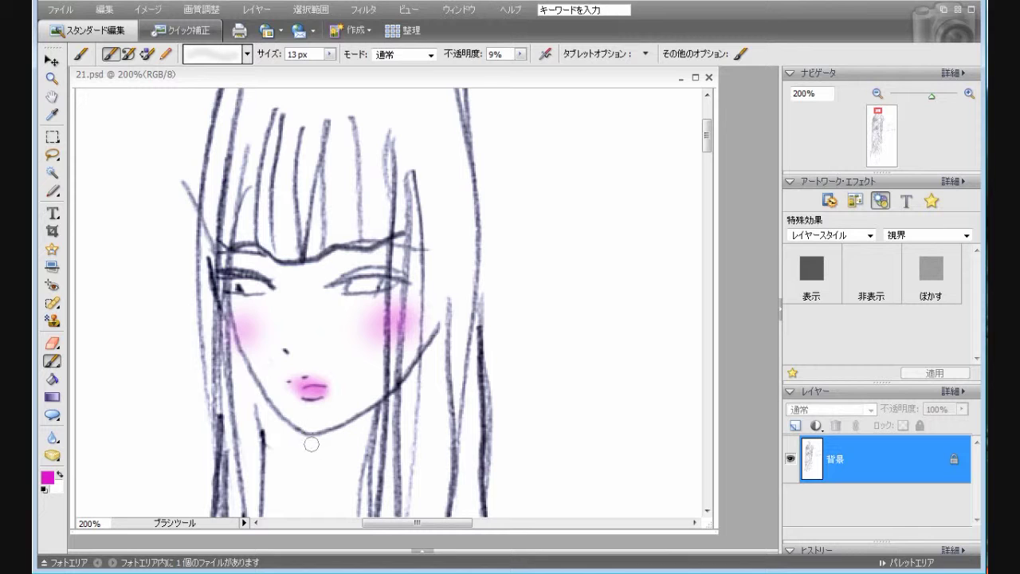
- Set the foreground color to dark purple 260423 and shade softly around both eyes, beside the nose and along the chin
left_click(48, 477)
left_click(441, 291)
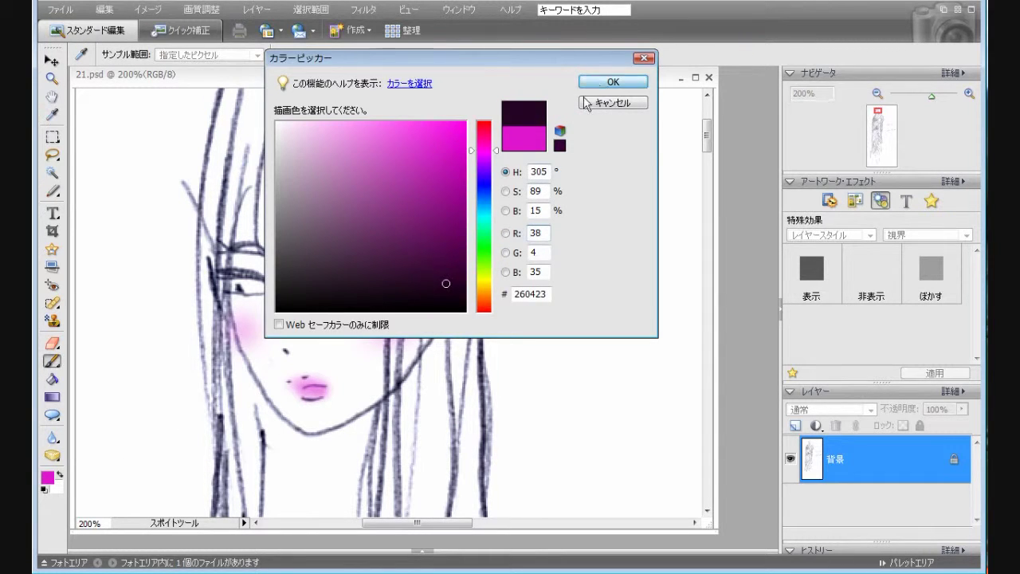
left_click(613, 81)
mouse_move(349, 273)
left_mouse_down()
mouse_move(379, 267)
mouse_move(405, 276)
mouse_move(350, 278)
mouse_move(411, 280)
left_mouse_up()
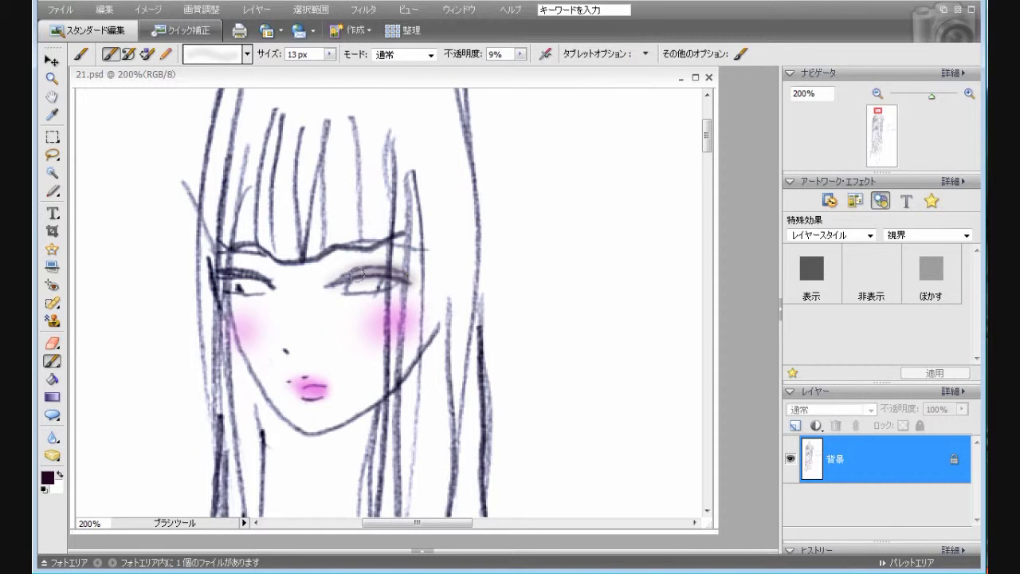
mouse_move(252, 272)
left_mouse_down()
mouse_move(230, 271)
mouse_move(262, 273)
mouse_move(263, 284)
left_mouse_up()
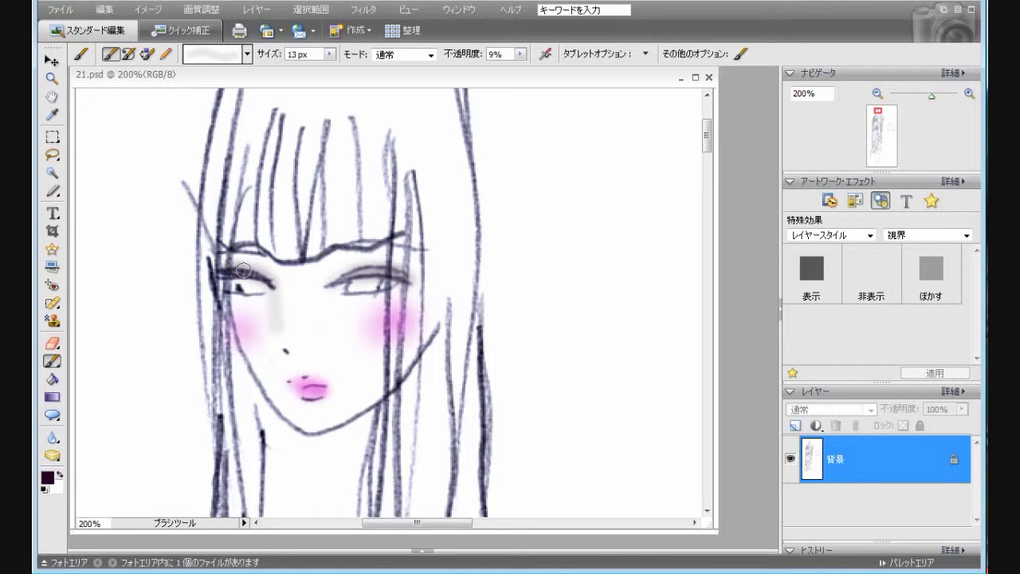
mouse_move(272, 419)
left_mouse_down()
mouse_move(330, 437)
mouse_move(380, 405)
mouse_move(346, 427)
left_mouse_up()
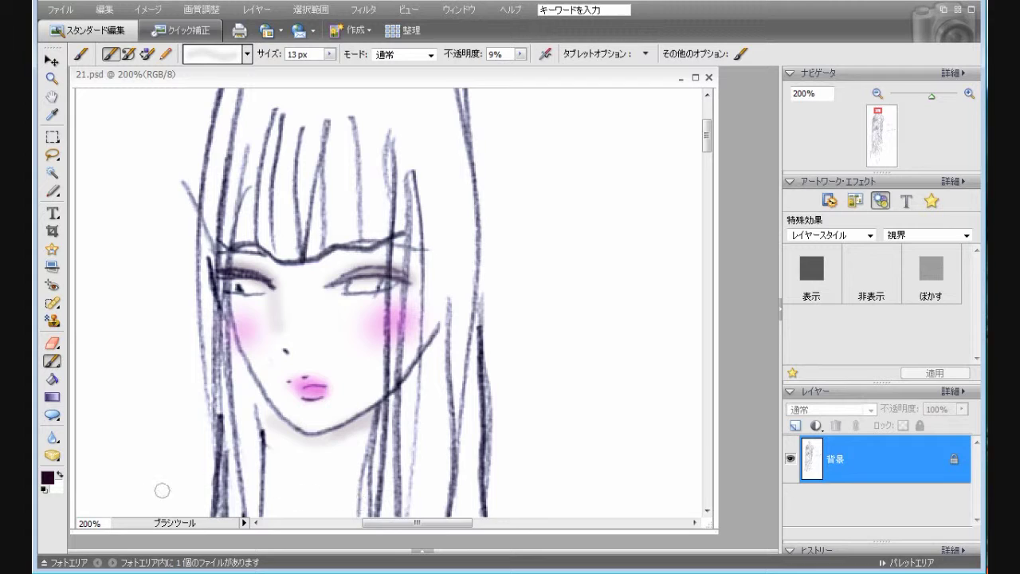
- Reset the foreground color to black and shade the inside of both eyes grey
left_click(45, 489)
mouse_move(257, 279)
left_mouse_down()
mouse_move(263, 291)
mouse_move(255, 289)
left_mouse_up()
mouse_move(368, 309)
left_mouse_down()
mouse_move(349, 285)
mouse_move(383, 288)
left_mouse_up()
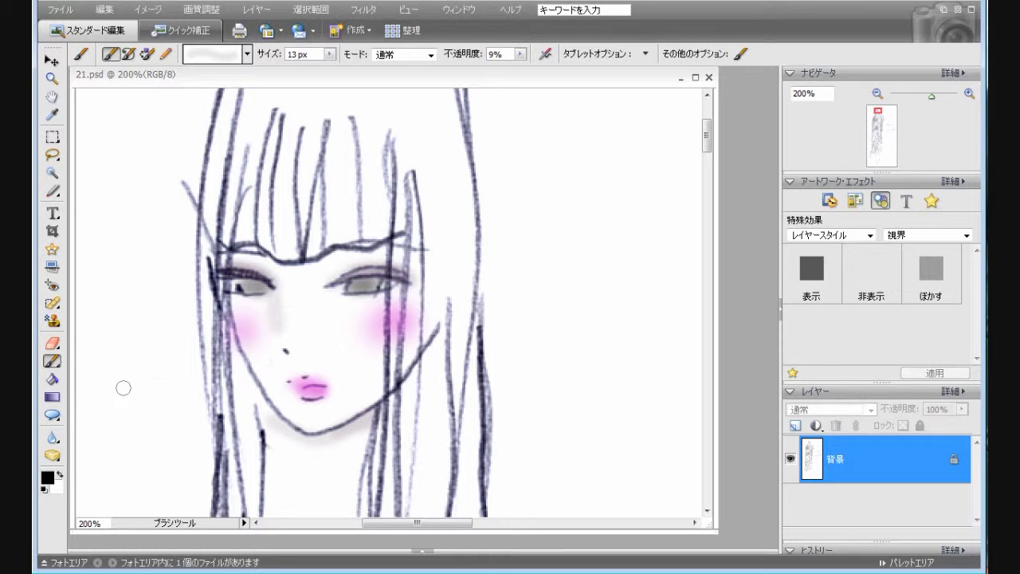
- Dot dark pupils in both eyes using the 3 px brush at 68% opacity
left_click(247, 54)
left_click(199, 143)
left_click(522, 53)
left_click_drag(557, 70, 565, 69)
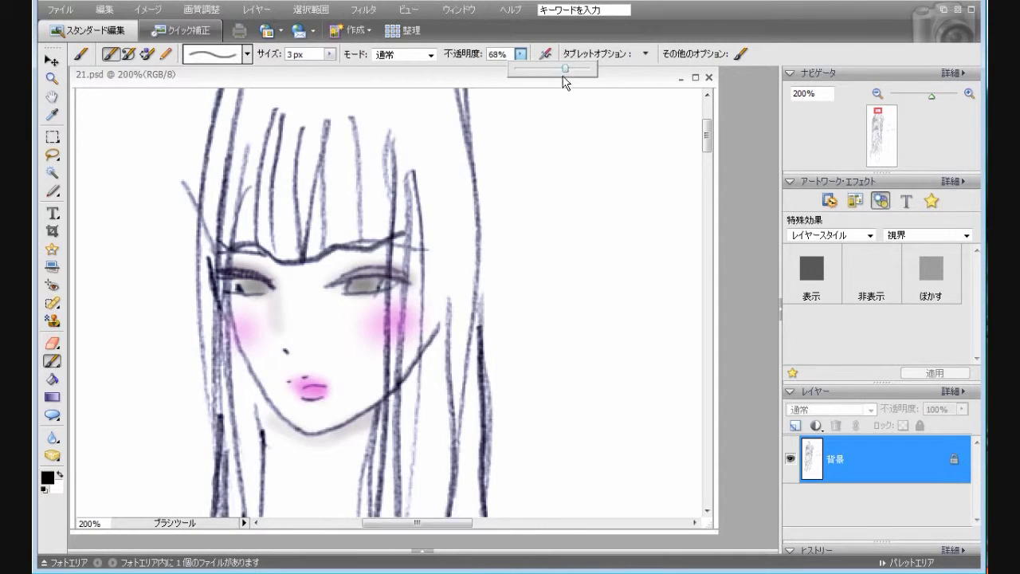
left_click(255, 284)
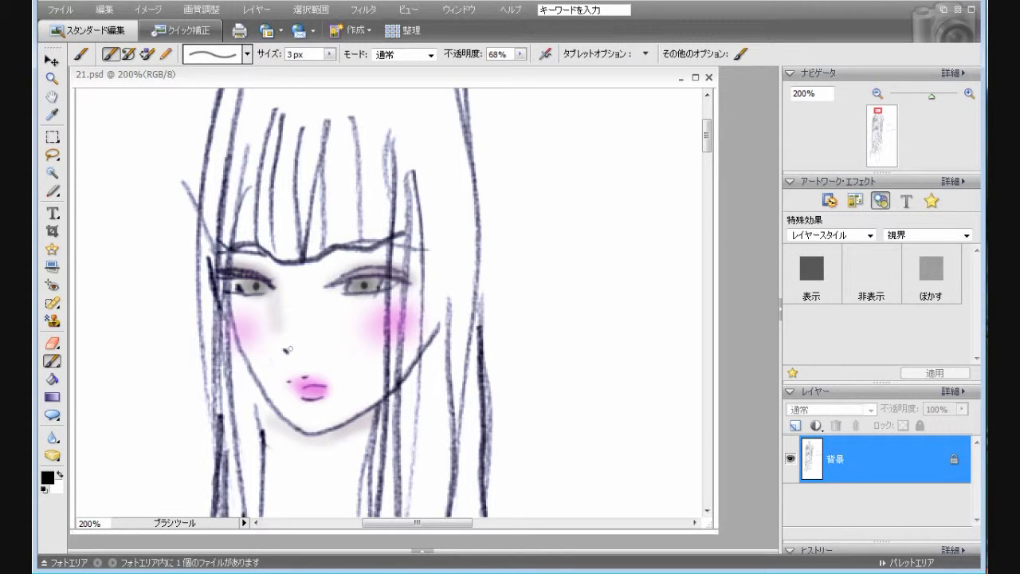
- Add white highlights to both eyes and the lower lip with the brush at 100% opacity
left_click(59, 473)
left_click(521, 56)
left_click_drag(522, 68, 545, 69)
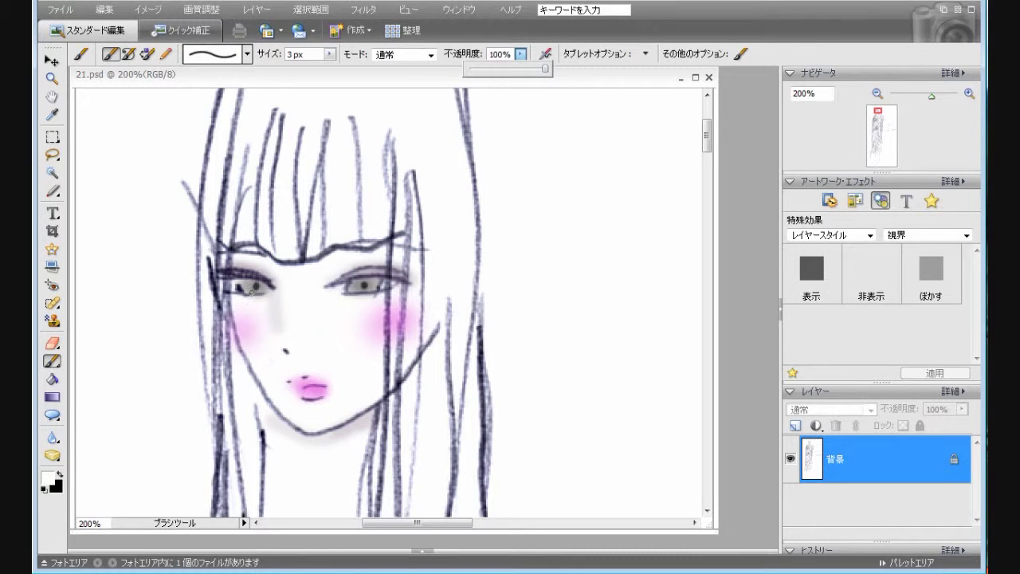
left_click(252, 287)
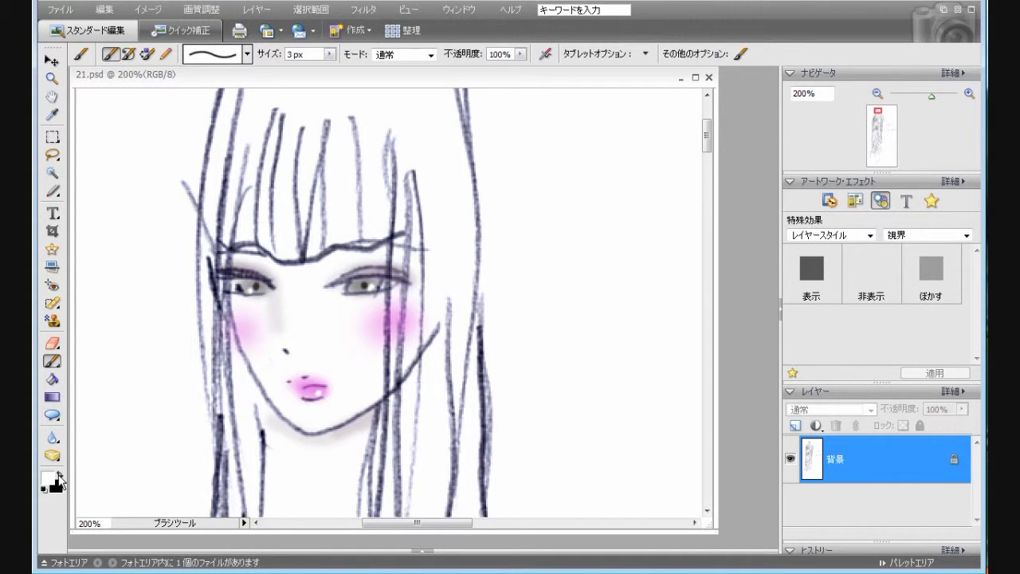
- Draw black upper and lower eyelashes on both eyes with the 1 px brush at 62% opacity
left_click(58, 473)
left_click(248, 54)
left_click(205, 121)
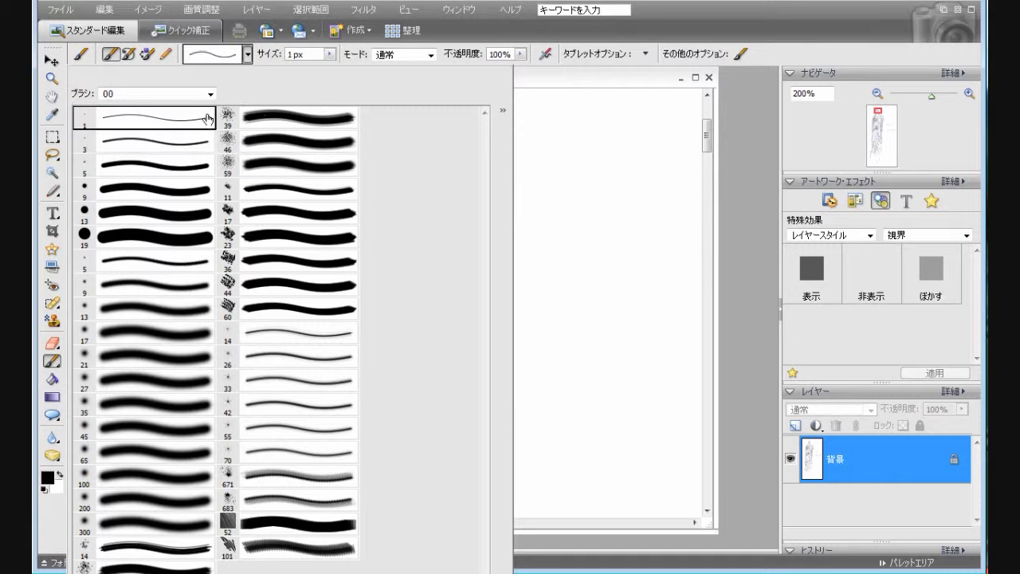
left_click(521, 55)
left_click(491, 68)
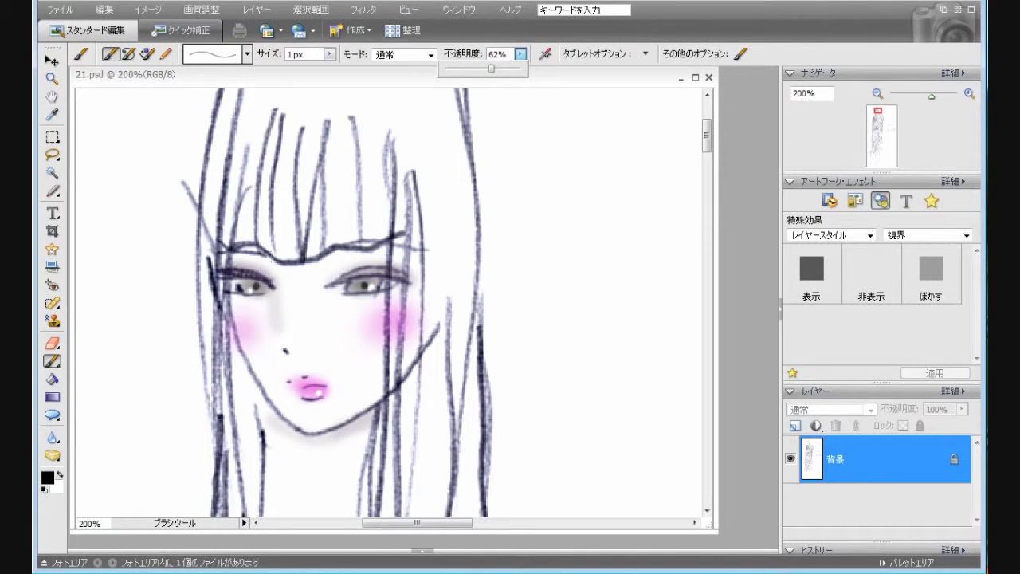
key("Return")
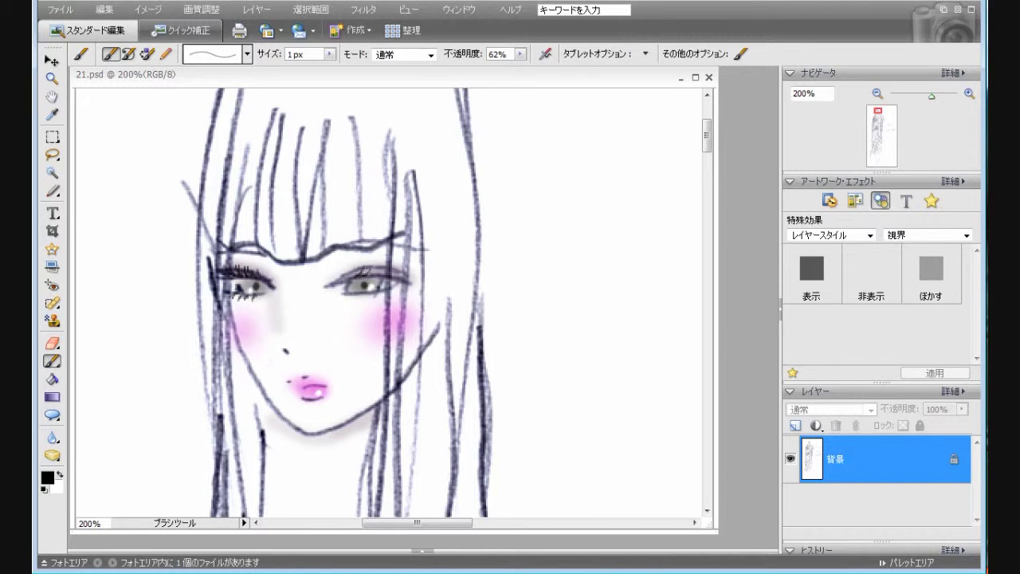
left_click_drag(376, 272, 372, 266)
left_click_drag(397, 285, 401, 290)
- Set the foreground color to dark brown 46260a
left_click(48, 477)
left_click_drag(470, 297, 470, 296)
left_click(443, 262)
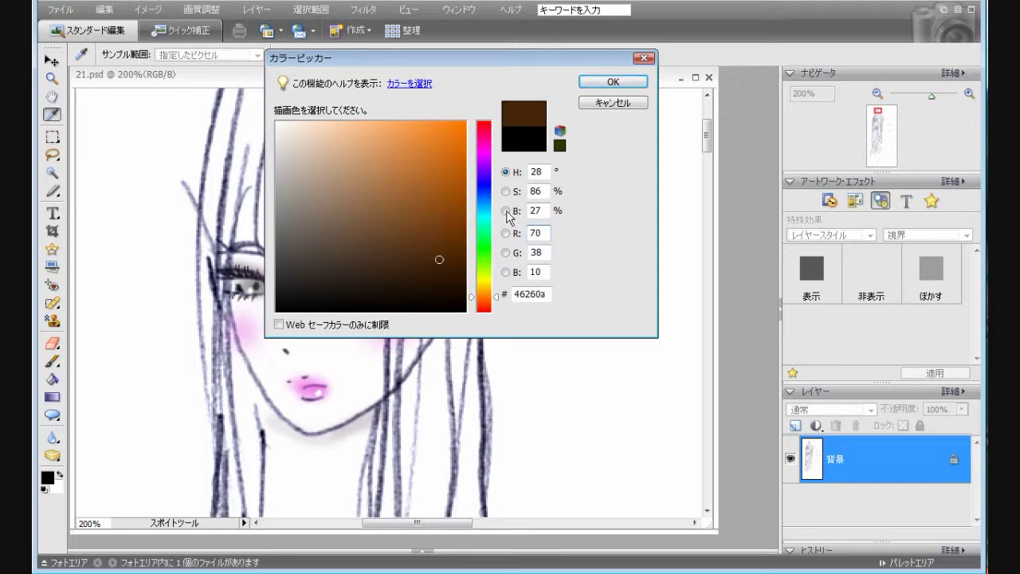
left_click(613, 82)
- Tint the irises and upper lash lines of both eyes brown with a soft 5 px brush at 26% opacity
left_click(247, 53)
left_click(190, 149)
left_click(197, 265)
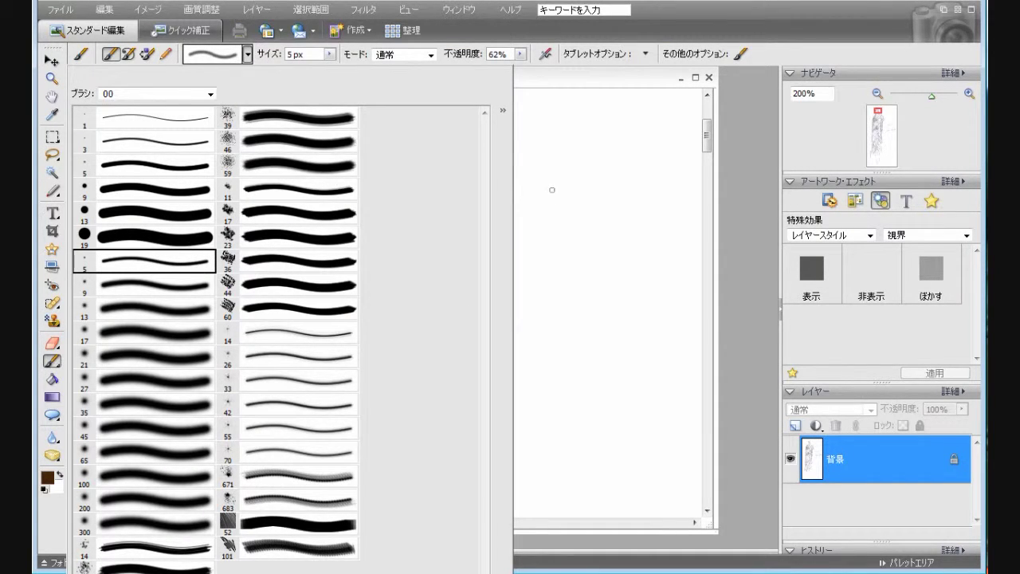
left_click_drag(519, 53, 493, 68)
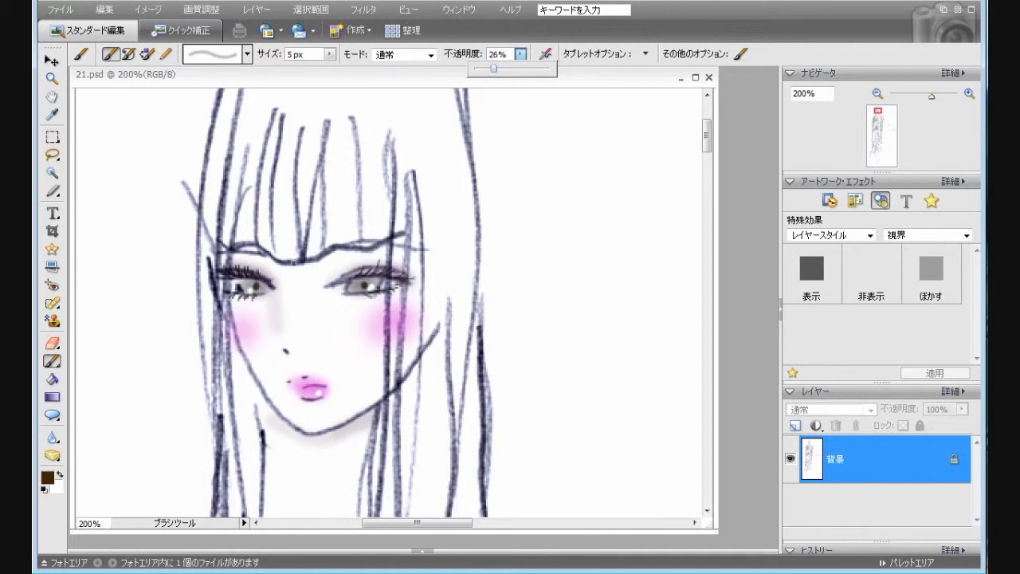
left_click(255, 288)
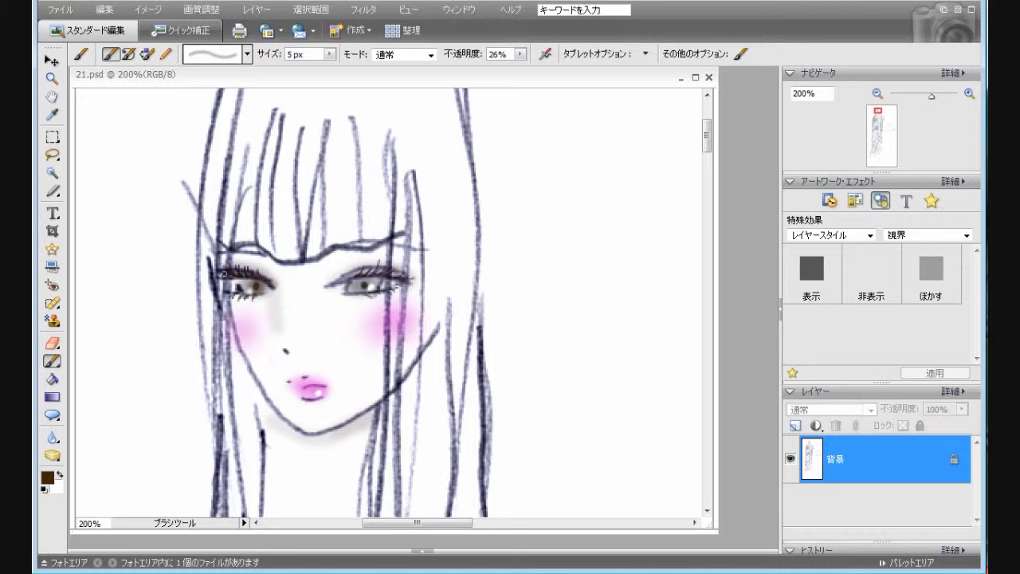
left_click_drag(249, 277, 272, 281)
left_click_drag(345, 279, 371, 272)
left_click_drag(367, 284, 362, 290)
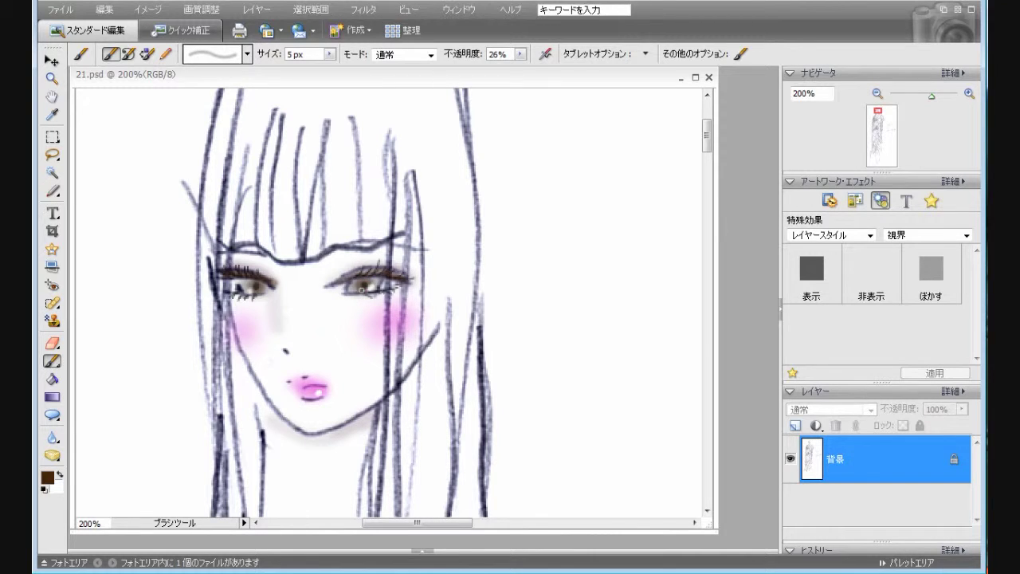
- Paint brown over both eyebrows and along the lower lid of the eye on the picture's right
mouse_move(352, 243)
left_mouse_down()
mouse_move(422, 250)
mouse_move(367, 244)
left_mouse_up()
mouse_move(263, 253)
left_mouse_down()
mouse_move(222, 251)
mouse_move(263, 255)
left_mouse_up()
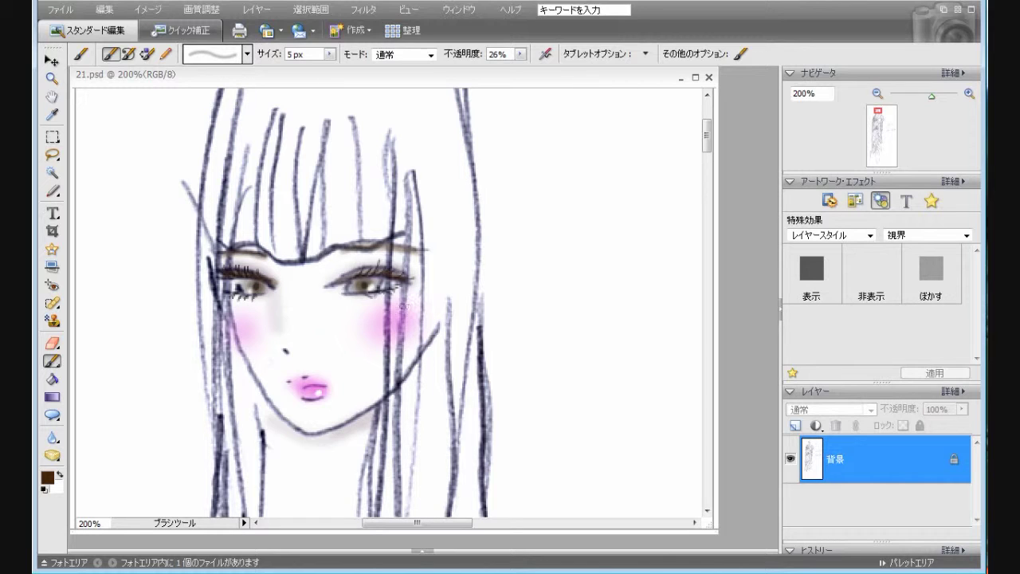
left_click_drag(373, 291, 400, 286)
- Shade the bangs and the hair edge on the picture's left side dark brown with a soft 13 px brush at 7% opacity
left_click(877, 93)
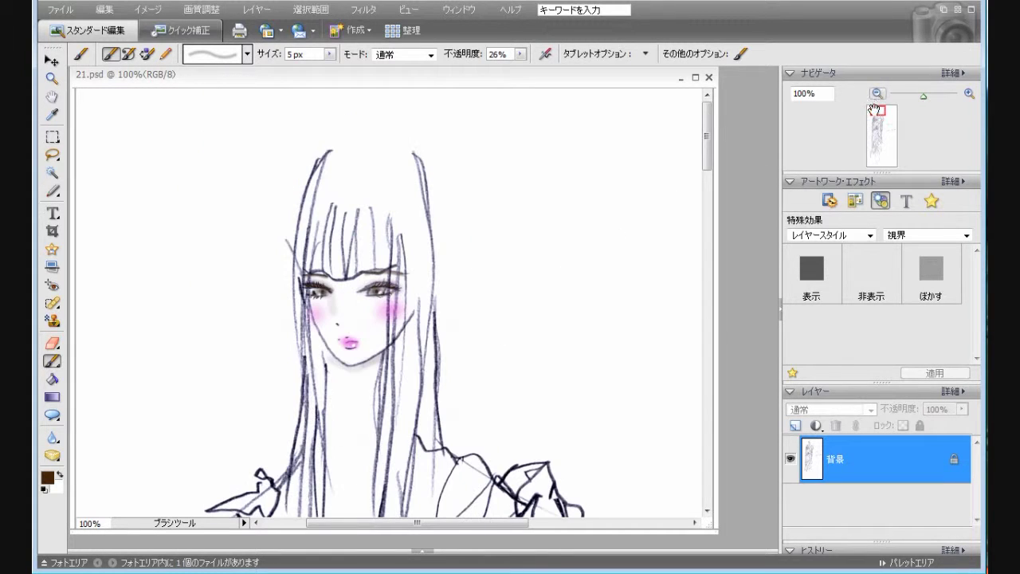
mouse_move(707, 150)
left_mouse_down()
mouse_move(707, 176)
mouse_move(707, 164)
left_mouse_up()
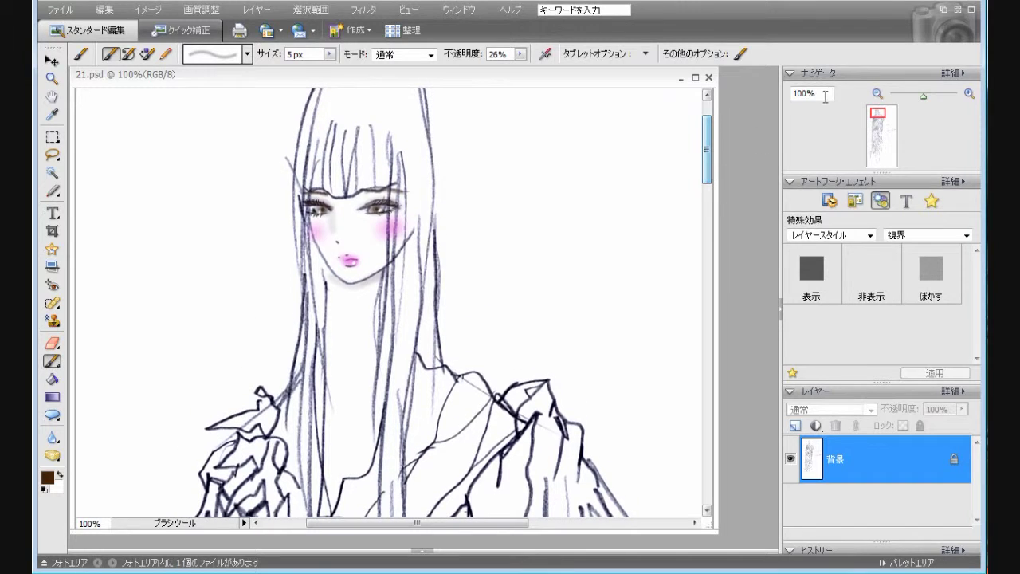
left_click(877, 94)
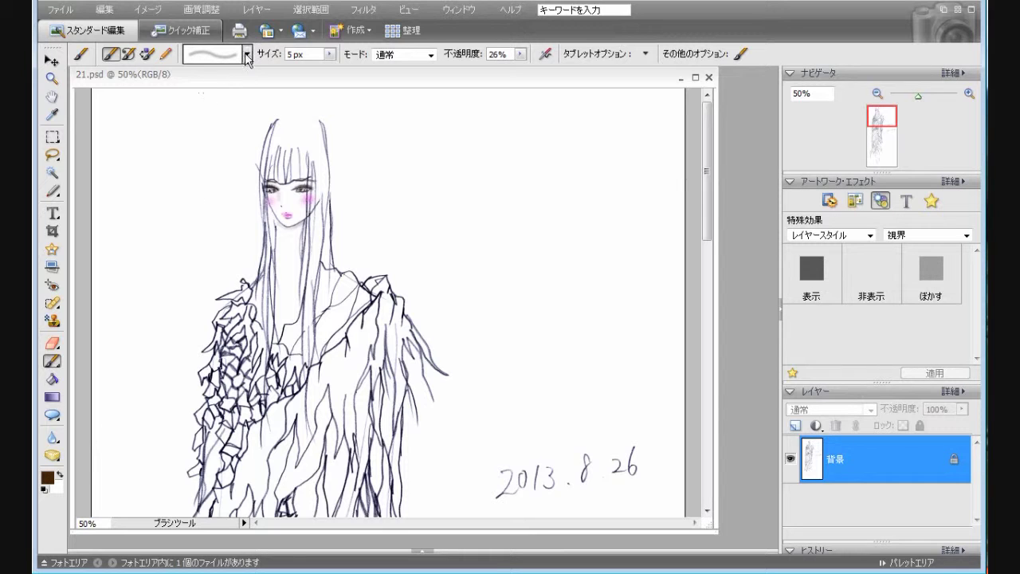
left_click(247, 54)
left_click(191, 318)
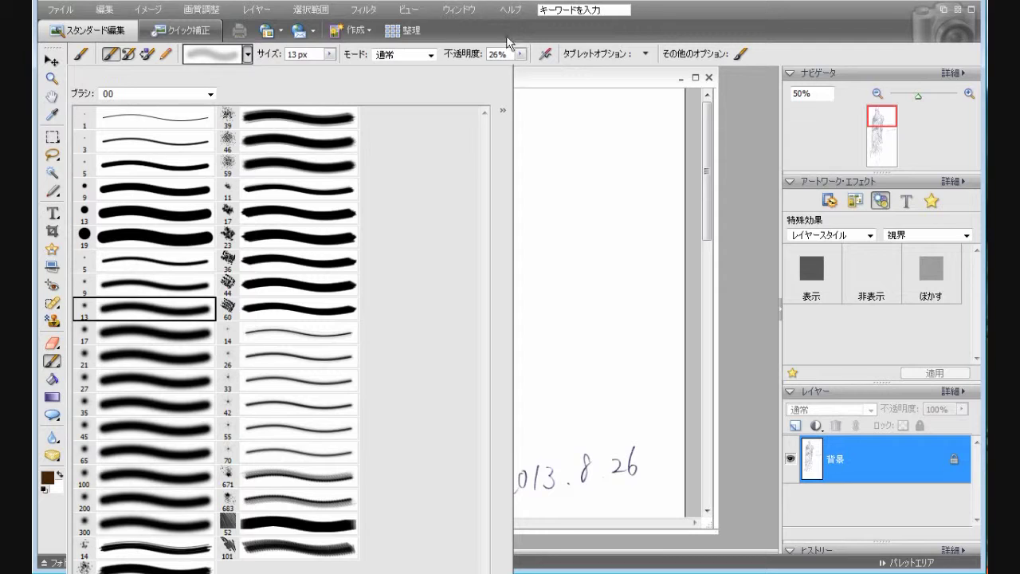
left_click(521, 53)
left_click_drag(508, 70, 504, 70)
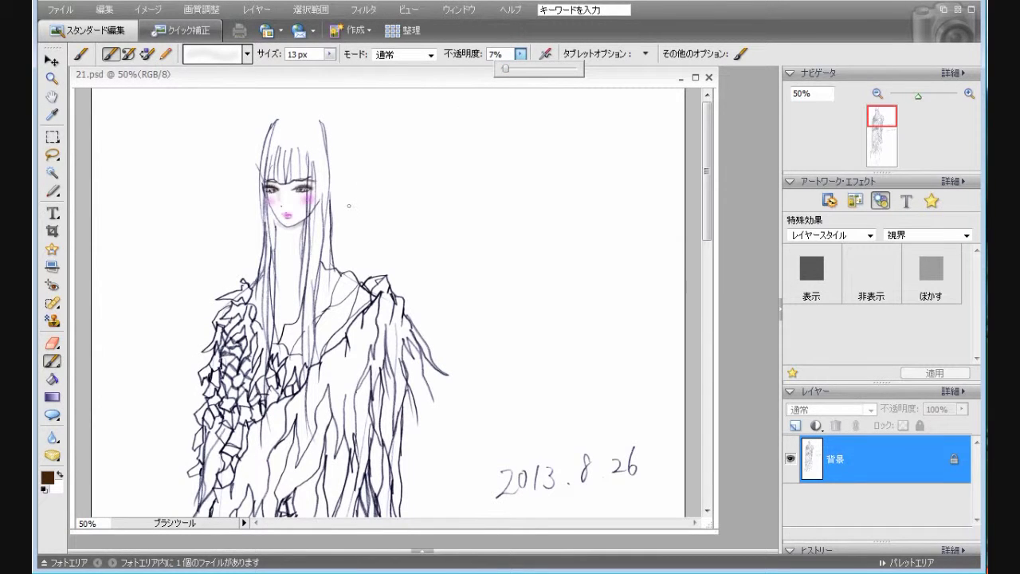
mouse_move(275, 128)
left_mouse_down()
mouse_move(261, 168)
mouse_move(265, 208)
left_mouse_up()
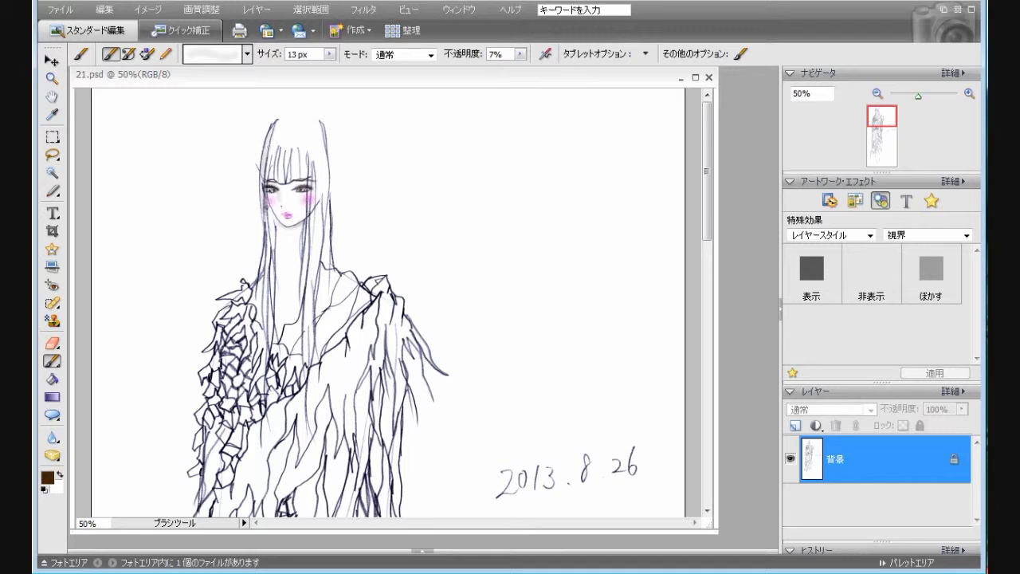
left_click_drag(274, 152, 275, 177)
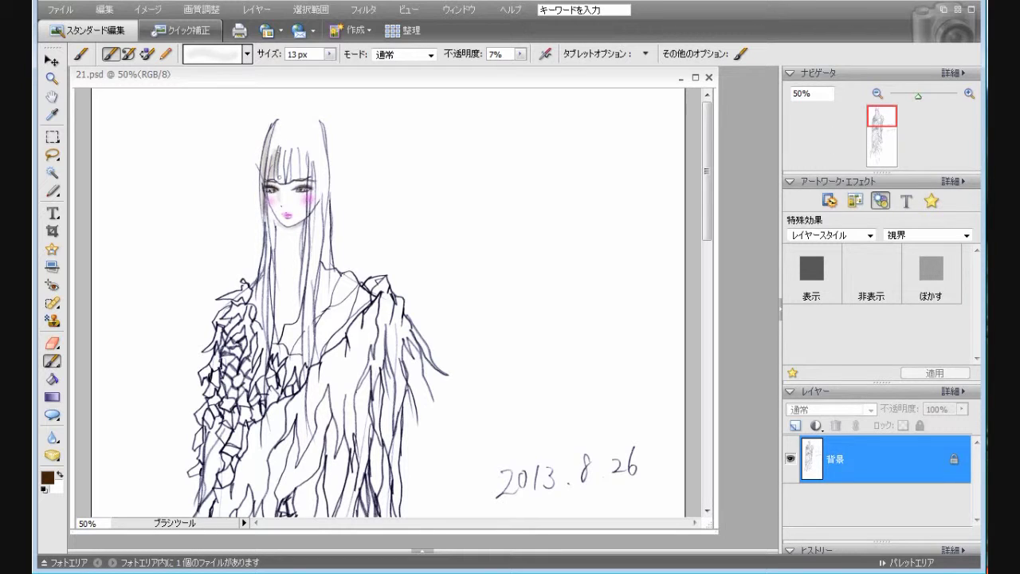
left_click_drag(279, 160, 280, 185)
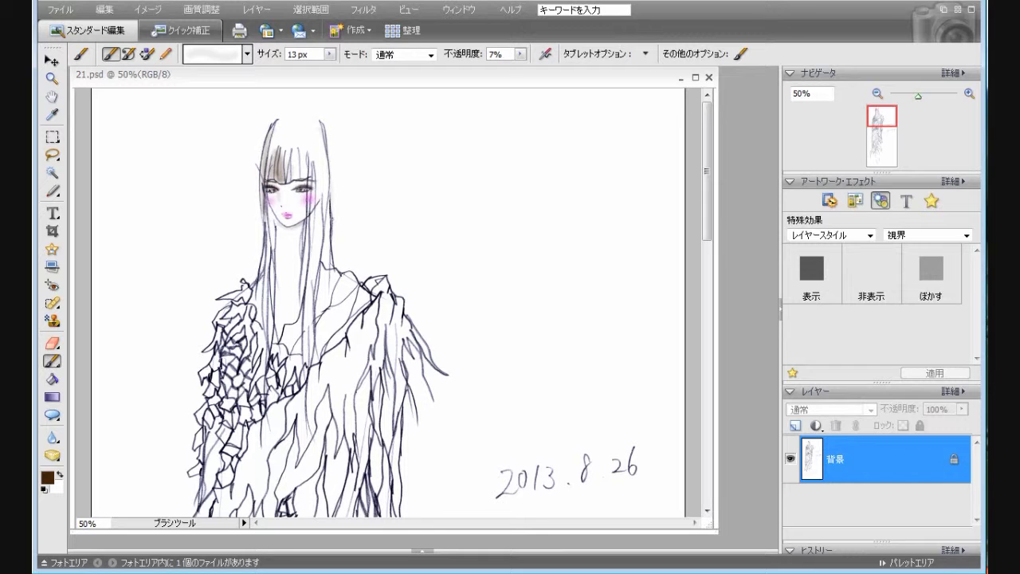
- Shade the long hair strands on the picture's right side and the remaining bangs with the same translucent brown
left_click_drag(328, 217, 324, 267)
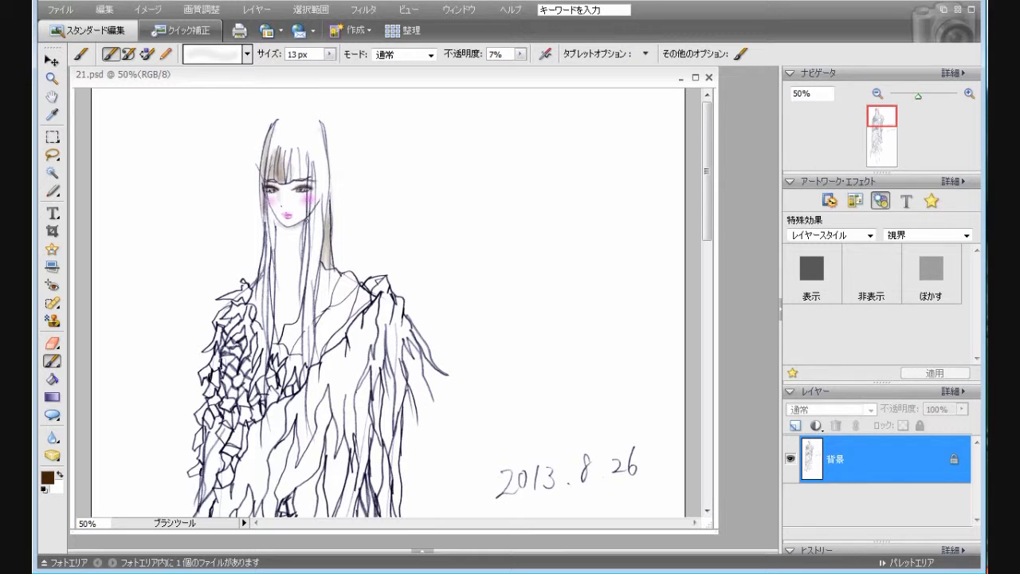
left_click_drag(310, 188, 302, 279)
left_click_drag(307, 233, 299, 302)
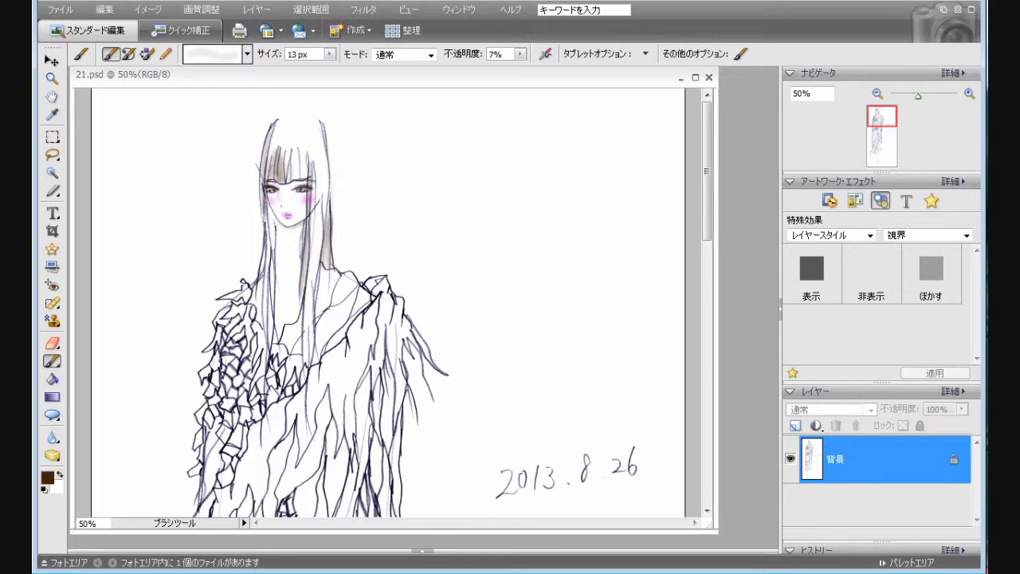
left_click_drag(309, 217, 310, 302)
left_click_drag(312, 246, 308, 348)
left_click_drag(310, 279, 304, 365)
mouse_move(308, 306)
left_mouse_down()
mouse_move(307, 360)
mouse_move(306, 320)
left_mouse_up()
left_click_drag(316, 212, 312, 277)
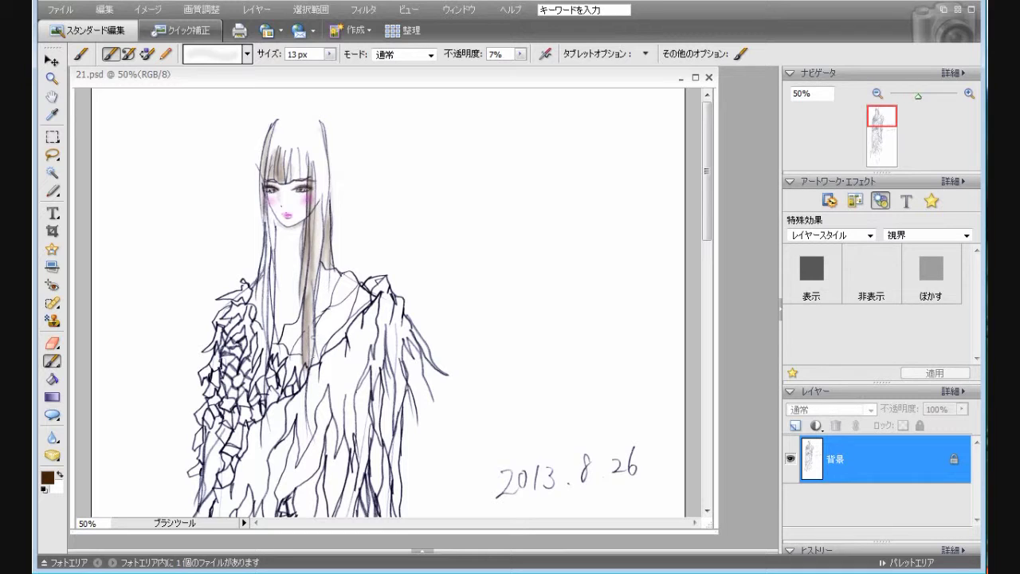
left_click_drag(316, 171, 326, 205)
left_click_drag(292, 172, 297, 164)
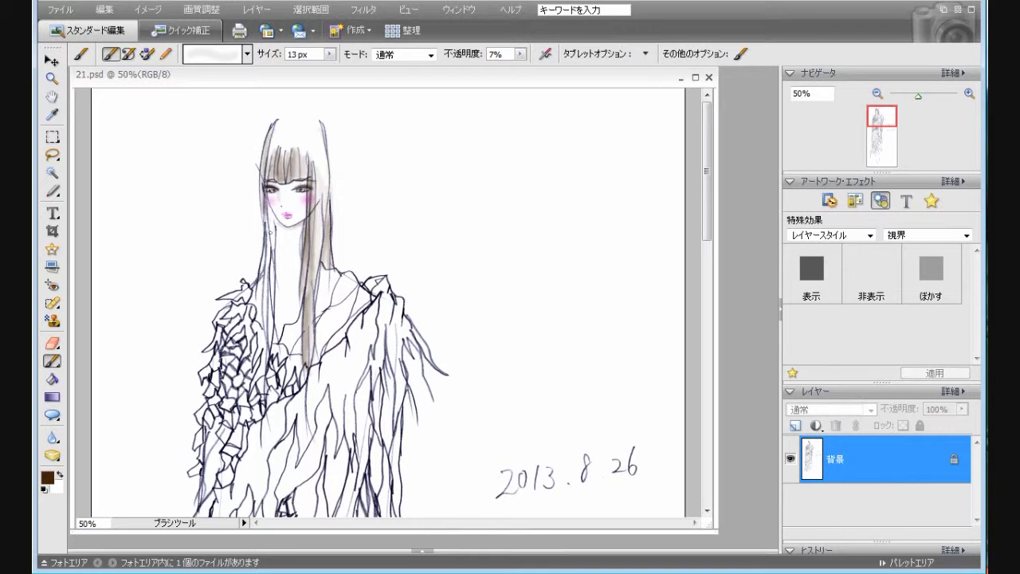
- Shade the strands on the picture's left side brown and trim the line tips atop the head with the 67 px Eraser
mouse_move(271, 209)
left_mouse_down()
mouse_move(274, 239)
mouse_move(271, 216)
left_mouse_up()
mouse_move(273, 271)
left_mouse_down()
mouse_move(276, 303)
mouse_move(266, 260)
left_mouse_up()
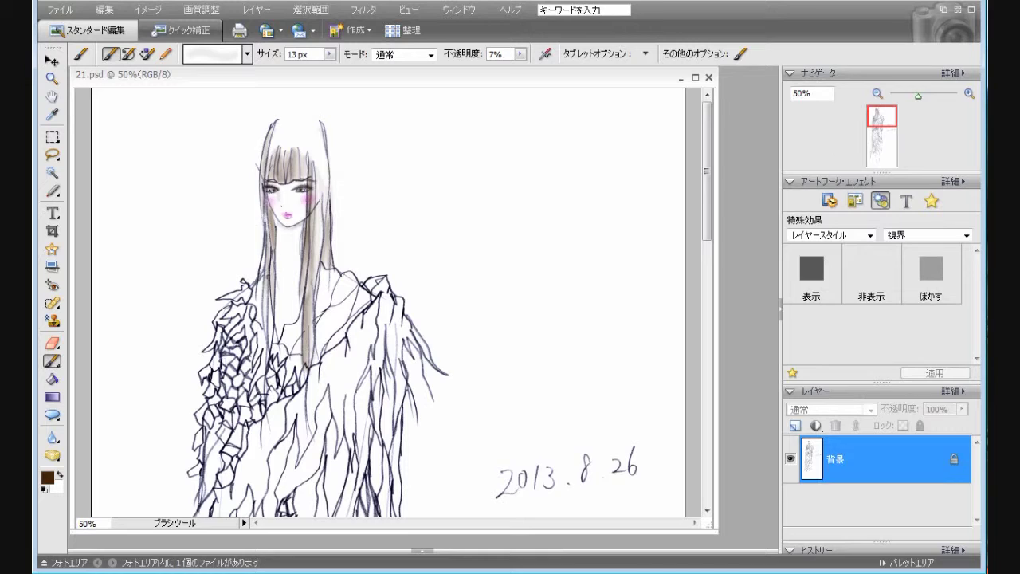
mouse_move(267, 285)
left_mouse_down()
mouse_move(267, 324)
mouse_move(268, 292)
left_mouse_up()
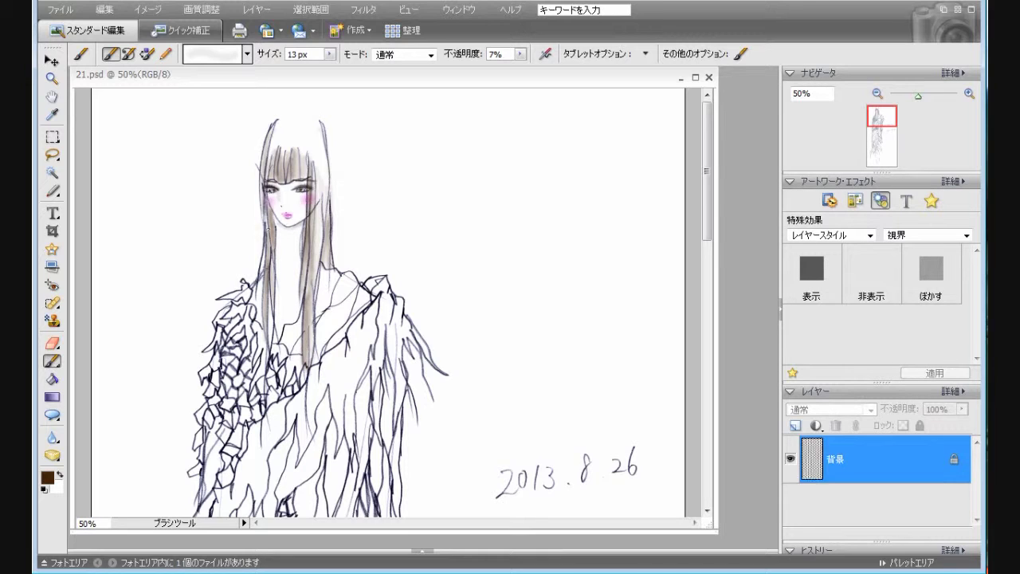
left_click_drag(264, 247, 263, 259)
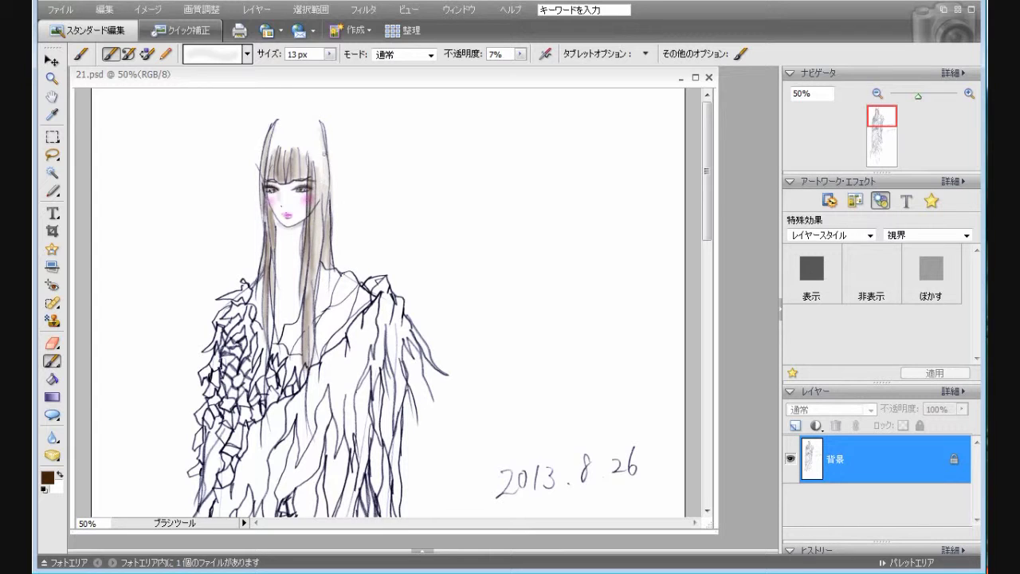
left_click(54, 344)
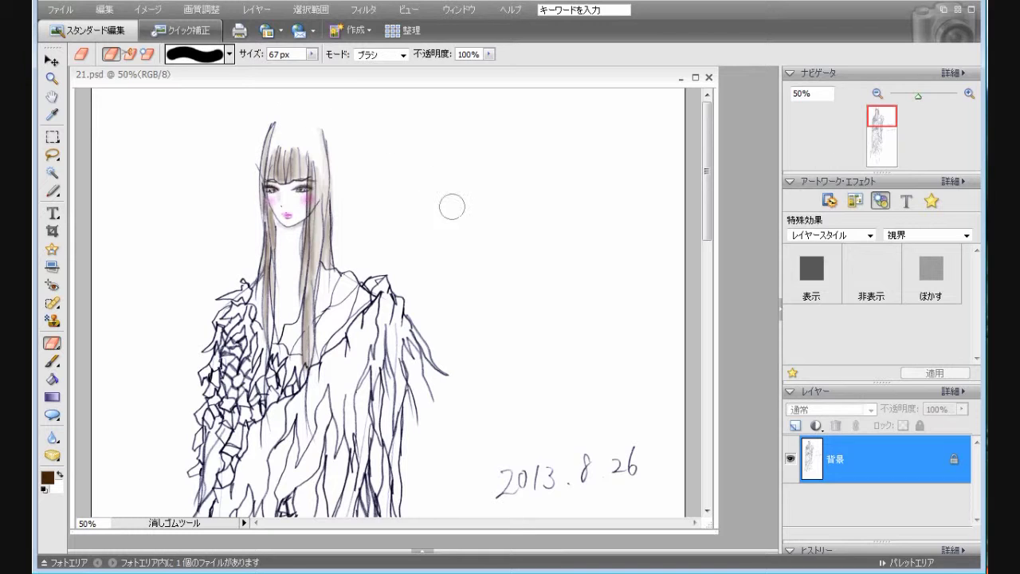
- Add a new layer above the sketch and set the Paint Bucket to fill with the narrow black-and-white pattern
left_click(796, 426)
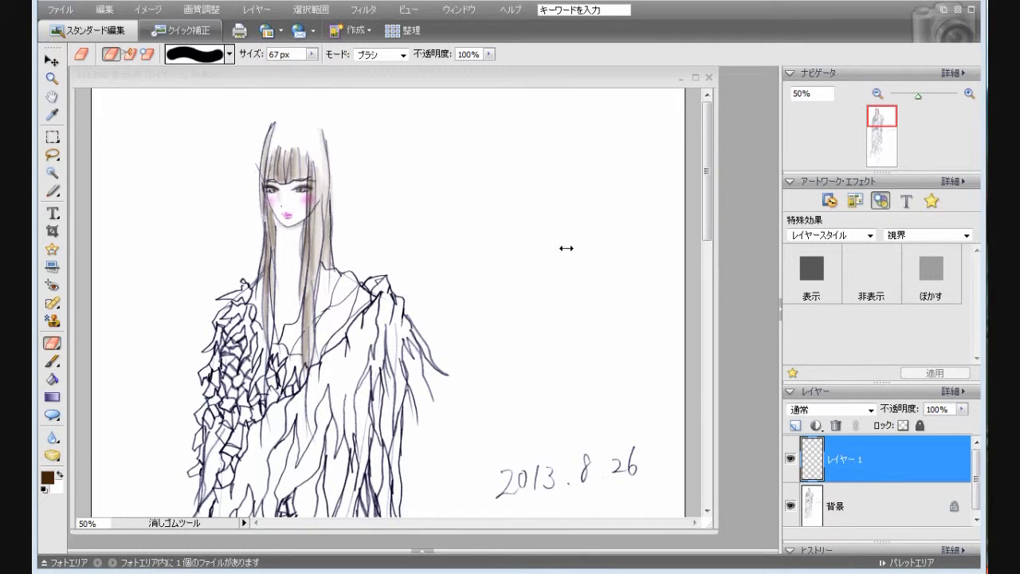
left_click(224, 79)
left_click(52, 380)
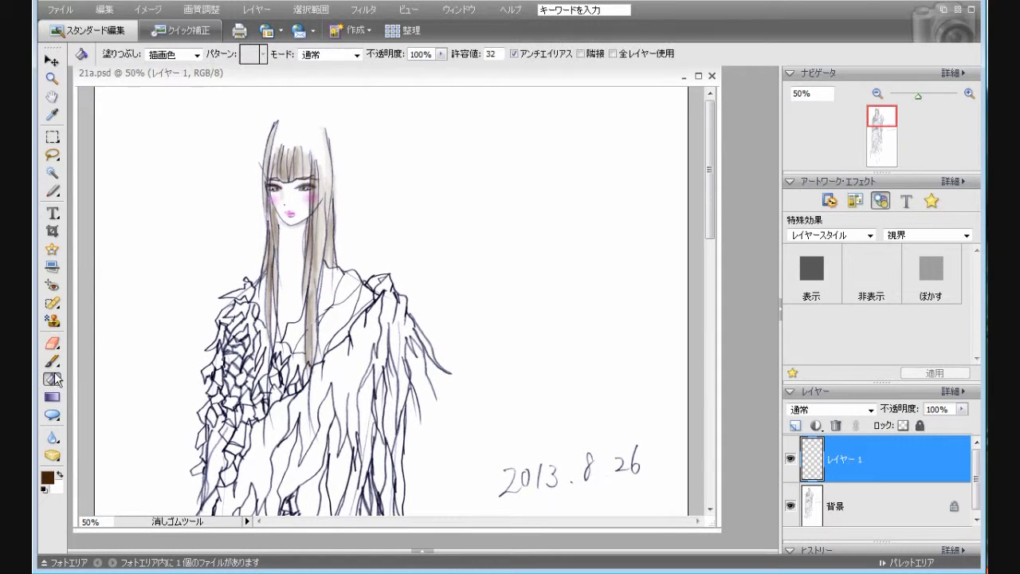
mouse_move(714, 216)
left_mouse_down()
mouse_move(718, 437)
mouse_move(716, 259)
left_mouse_up()
left_click(196, 55)
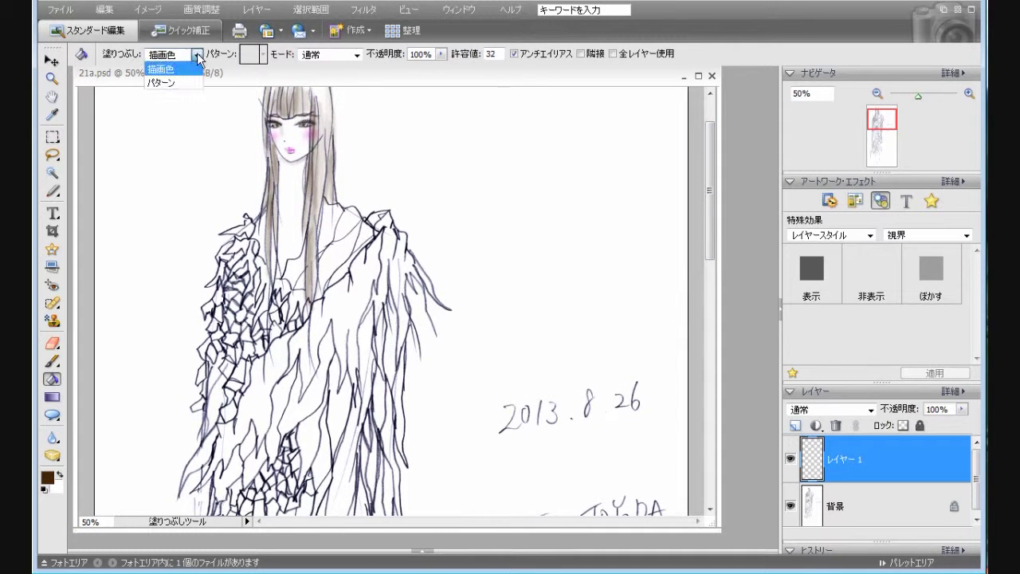
left_click(202, 62)
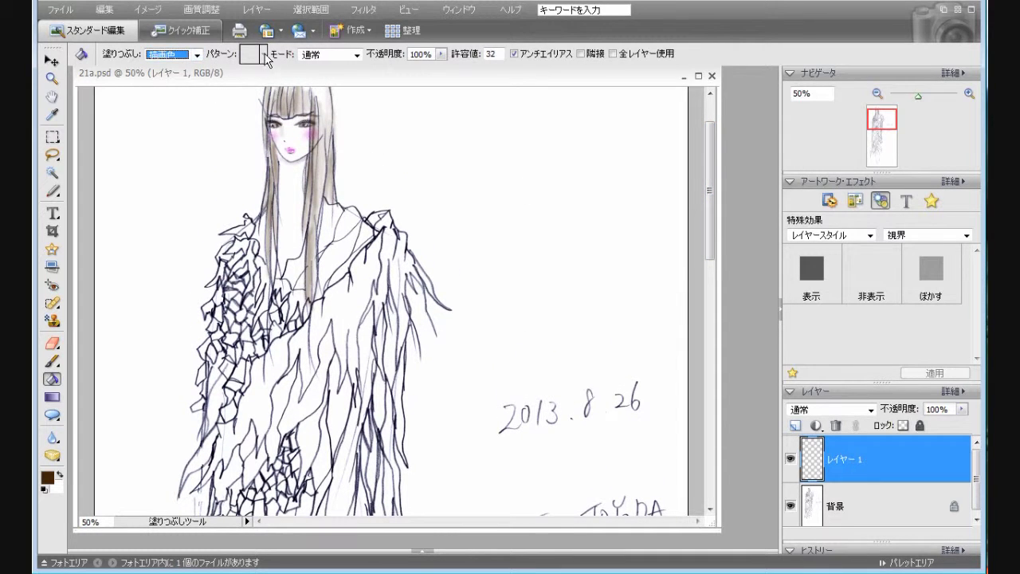
left_click(196, 55)
left_click(163, 80)
left_click(264, 56)
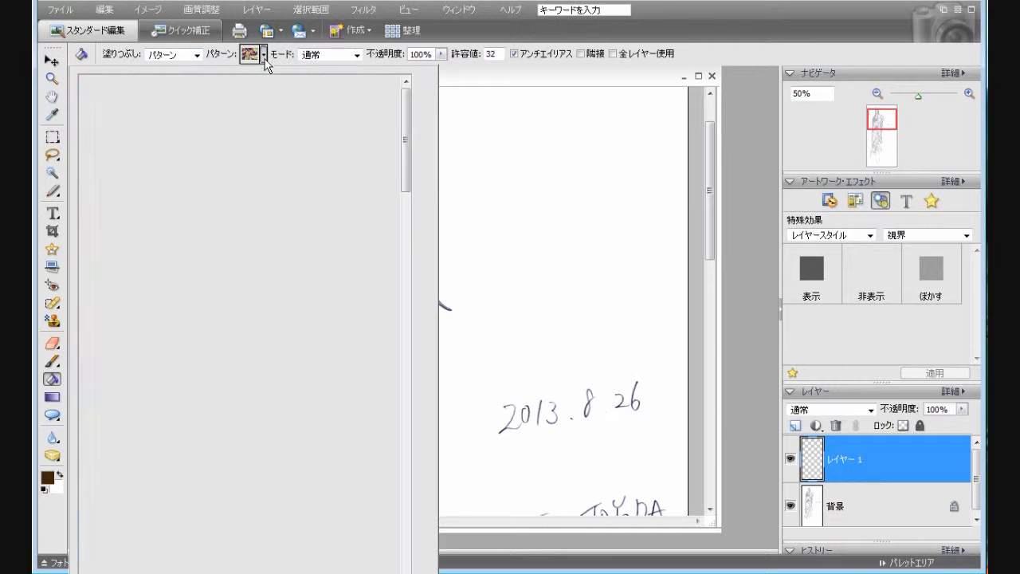
left_click_drag(411, 182, 414, 231)
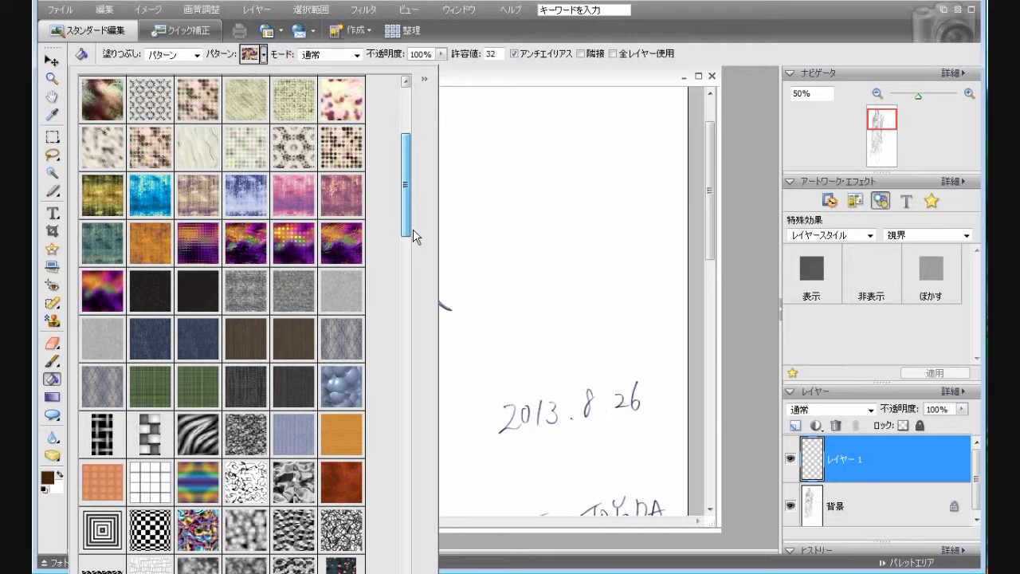
left_click_drag(413, 228, 396, 407)
left_click(203, 289)
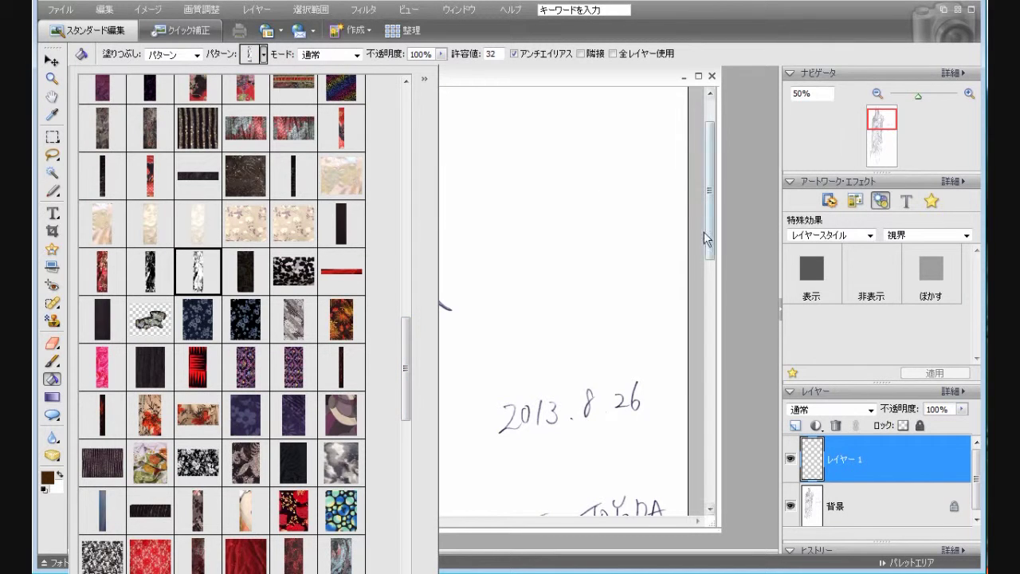
left_click(711, 255)
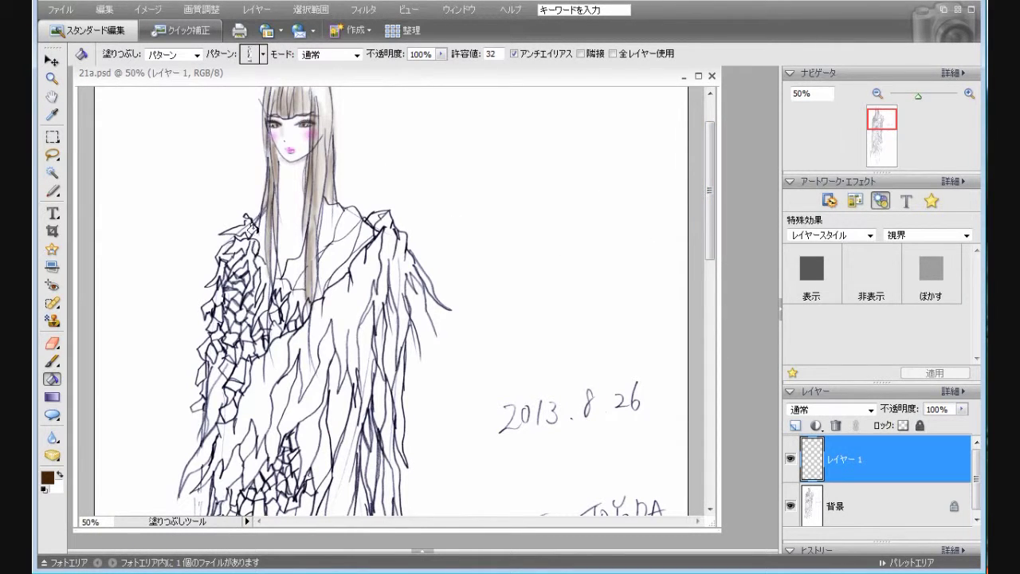
- Reset the foreground color to black and set the Brush tool to 1 px at 100% opacity
left_click(52, 360)
left_click(45, 488)
left_click(247, 54)
left_click(216, 121)
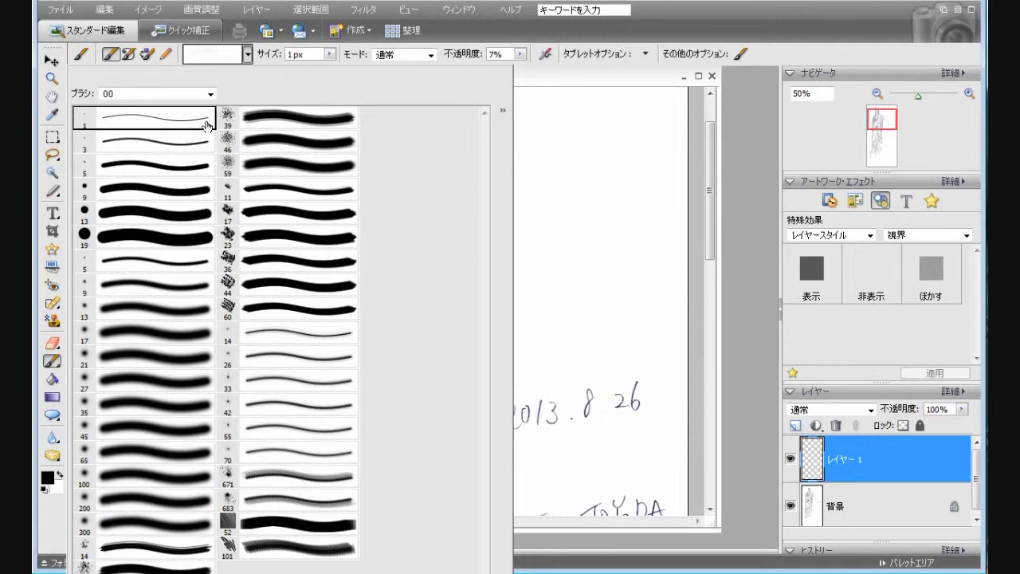
left_click(525, 74)
left_click(519, 53)
left_click_drag(518, 69, 594, 70)
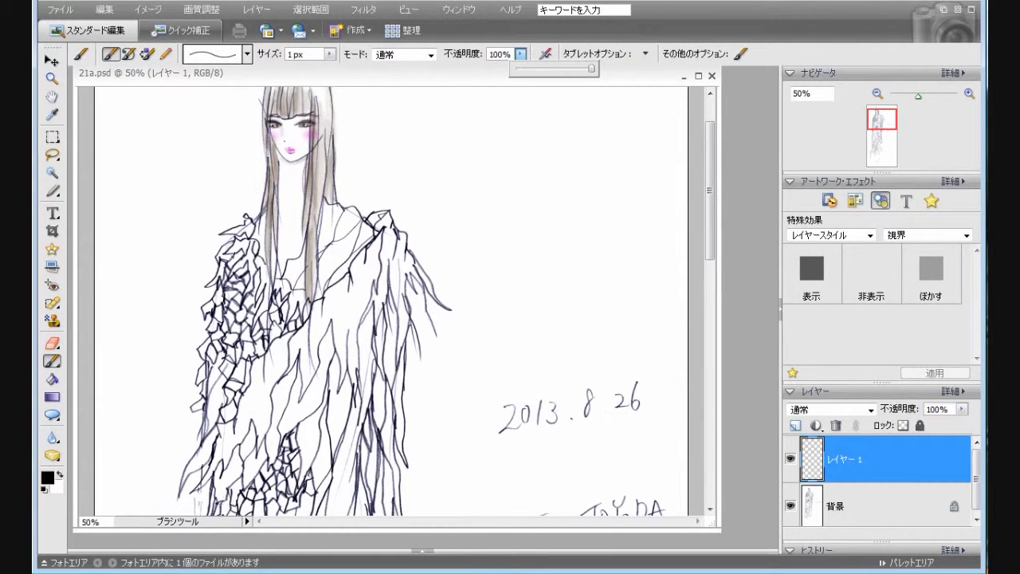
key("Return")
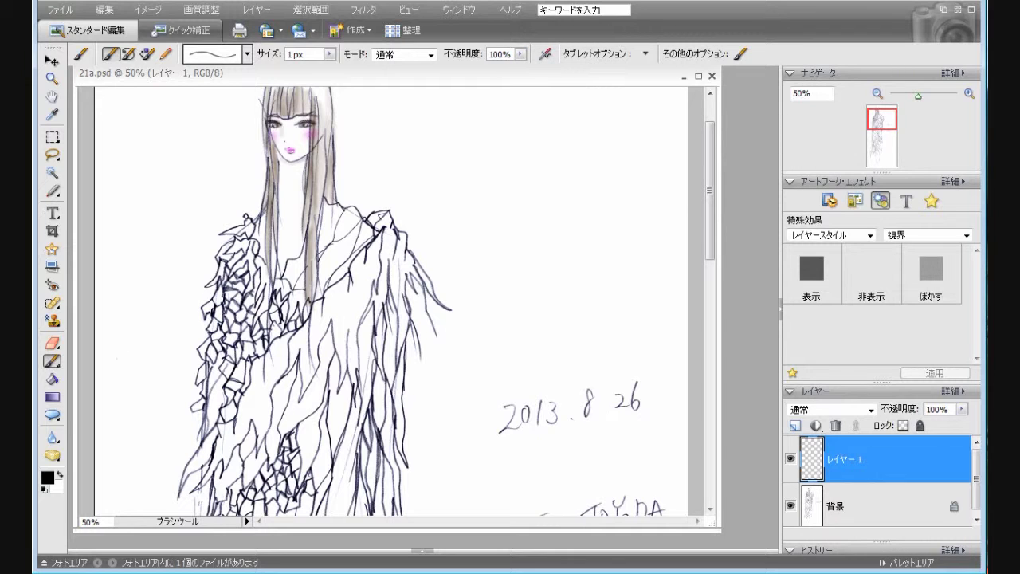
- Try a Paint Bucket fill with the black-and-white pattern on the new layer and undo it
left_click(52, 378)
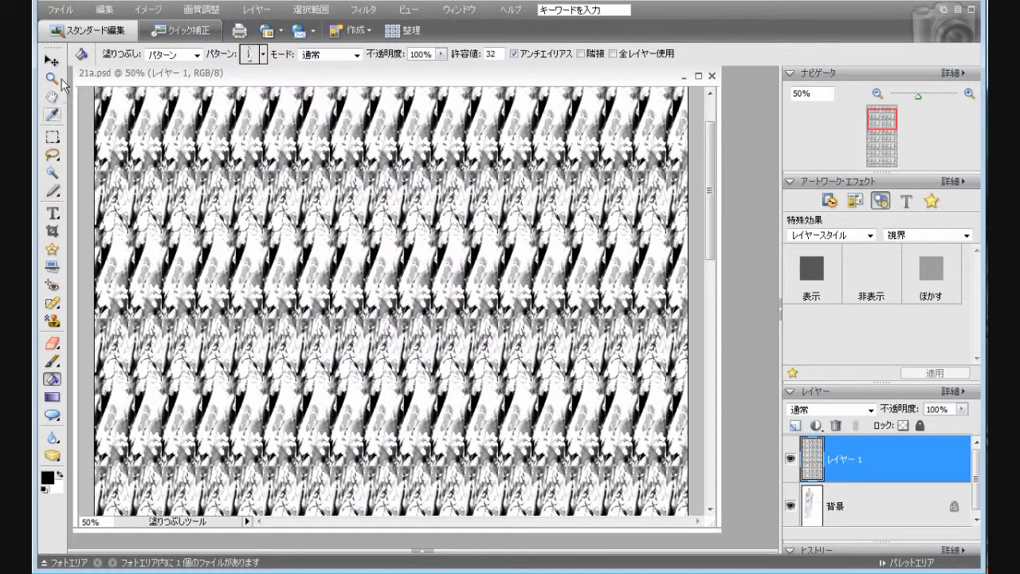
left_click(105, 9)
left_click(127, 27)
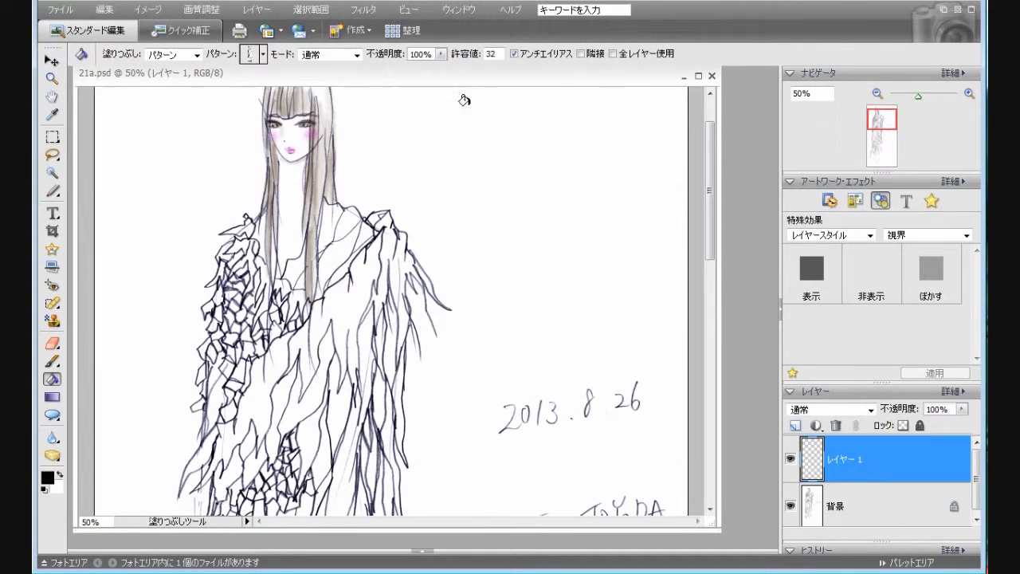
- Turn on the bucket's 隣接 and 全レイヤー使用 options and fill shoulder and neckline pieces of the coat with the pattern
left_click(613, 55)
left_click(581, 53)
left_click(263, 271)
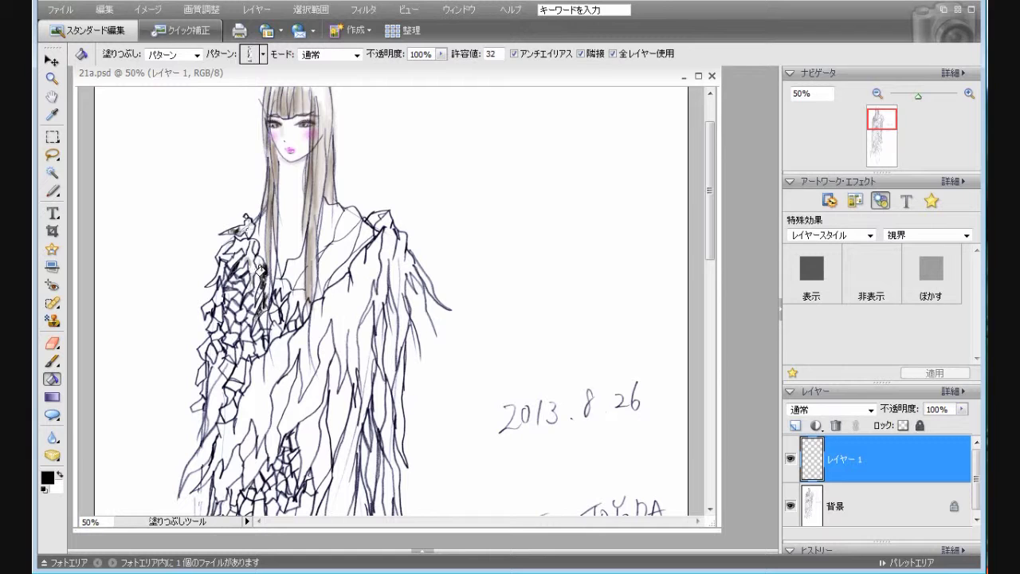
left_click(296, 293)
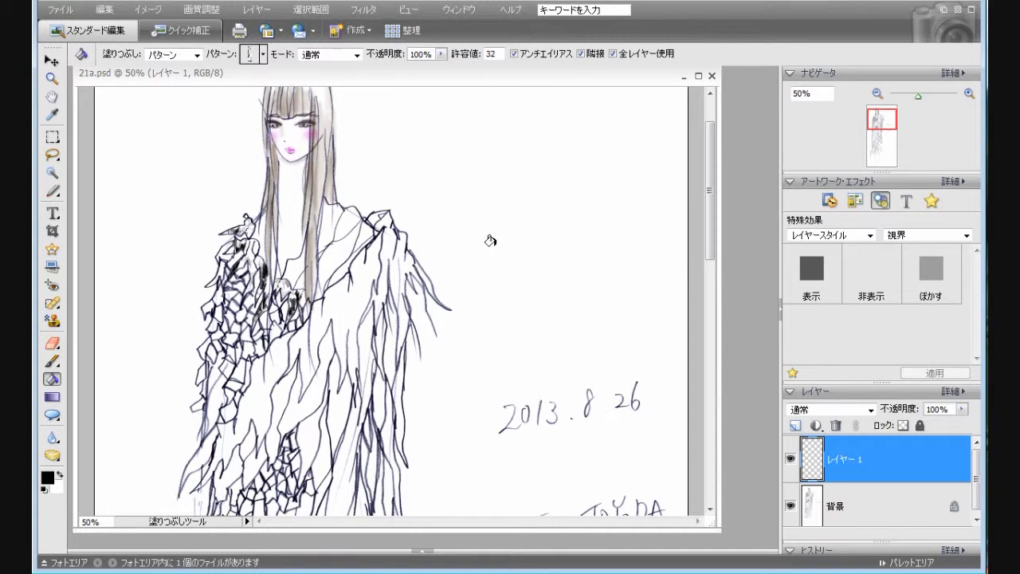
- Apply the ベベル layer style シンプル (内側) to the pattern-filled layer
left_click(906, 237)
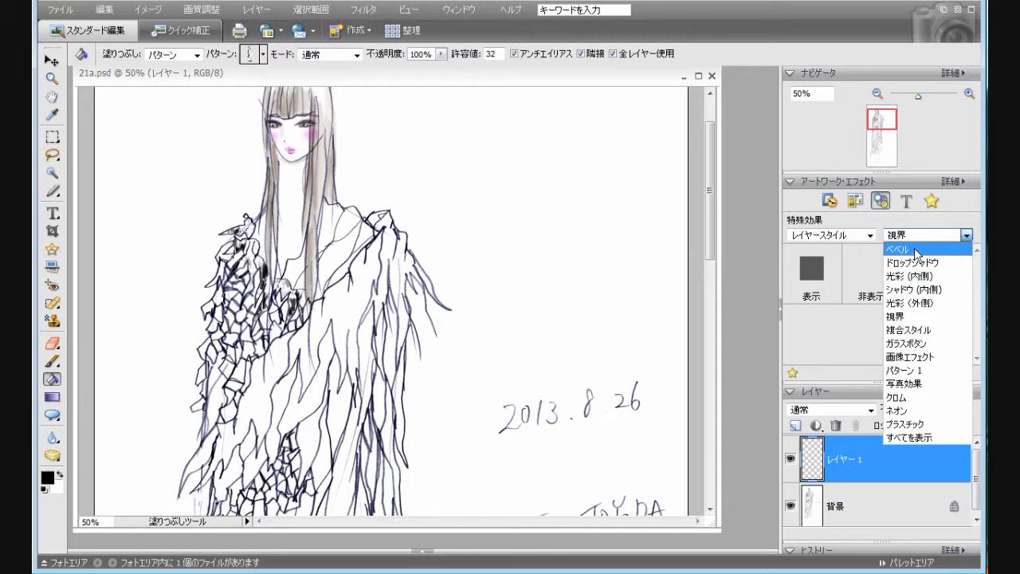
left_click(914, 250)
left_click(873, 275)
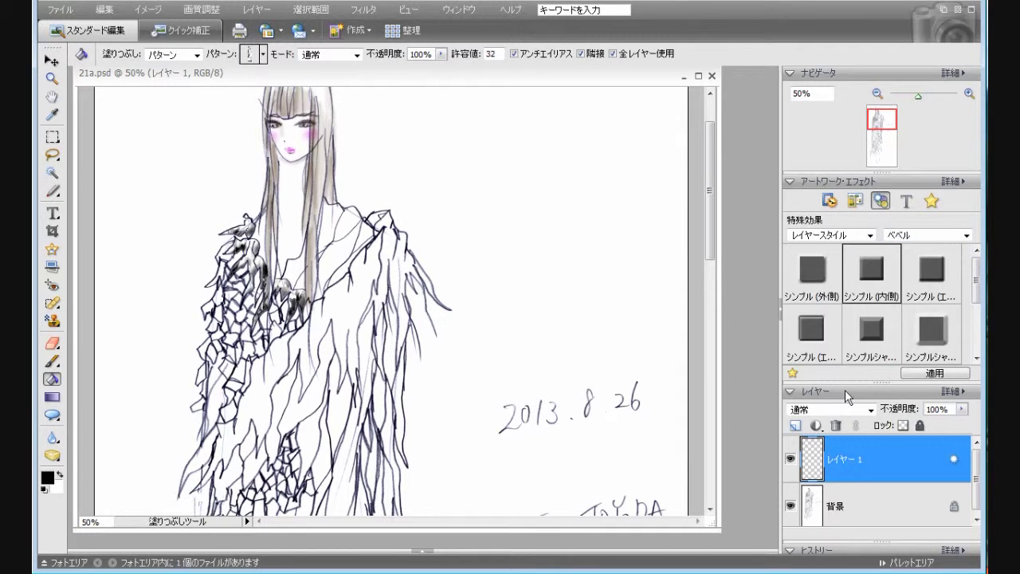
- Fill more sleeve and neckline pieces with the black-and-white pattern on a new layer and apply the メタリック bevel style
left_click(795, 425)
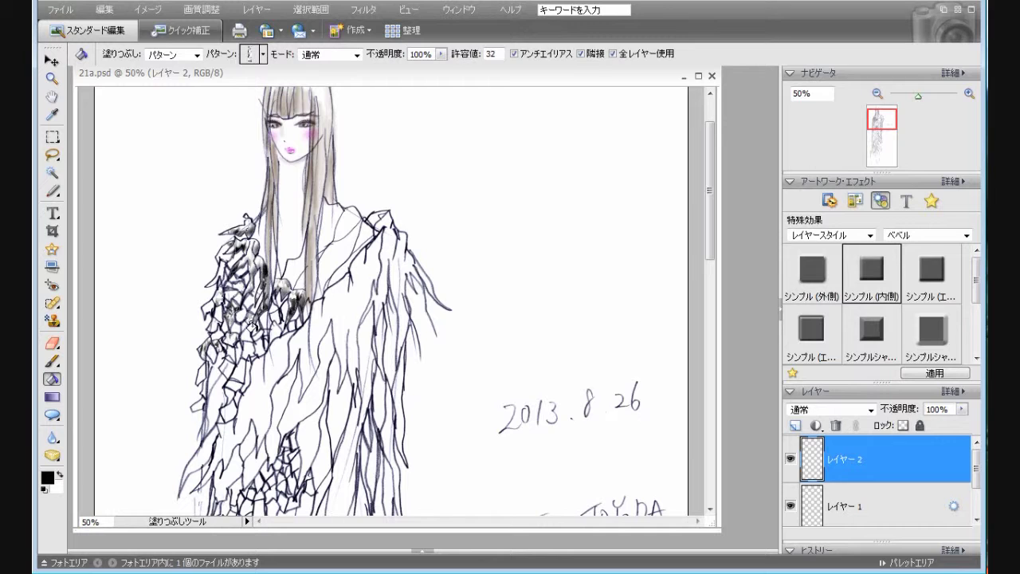
left_click(296, 312)
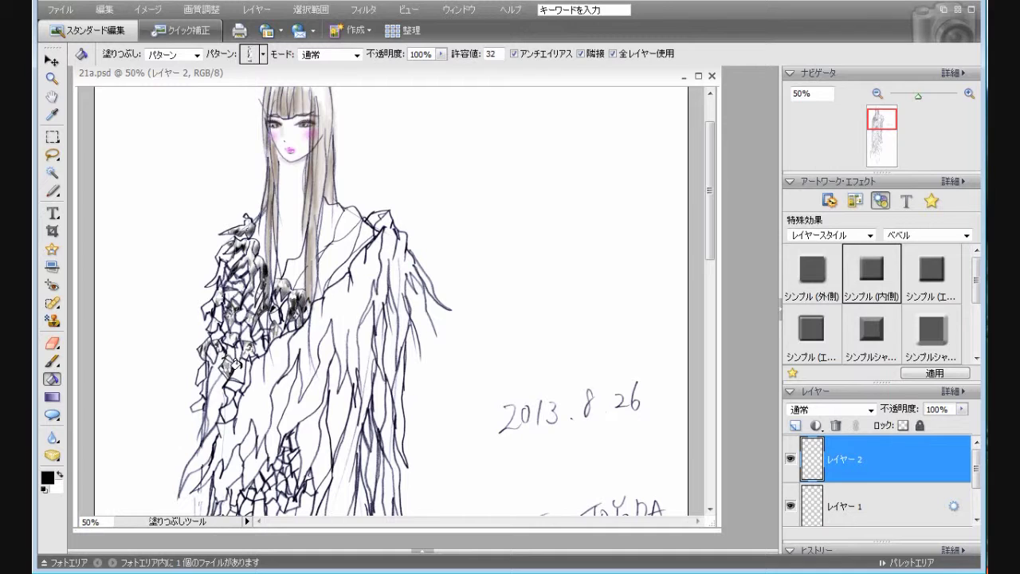
left_click(227, 389)
left_click(202, 388)
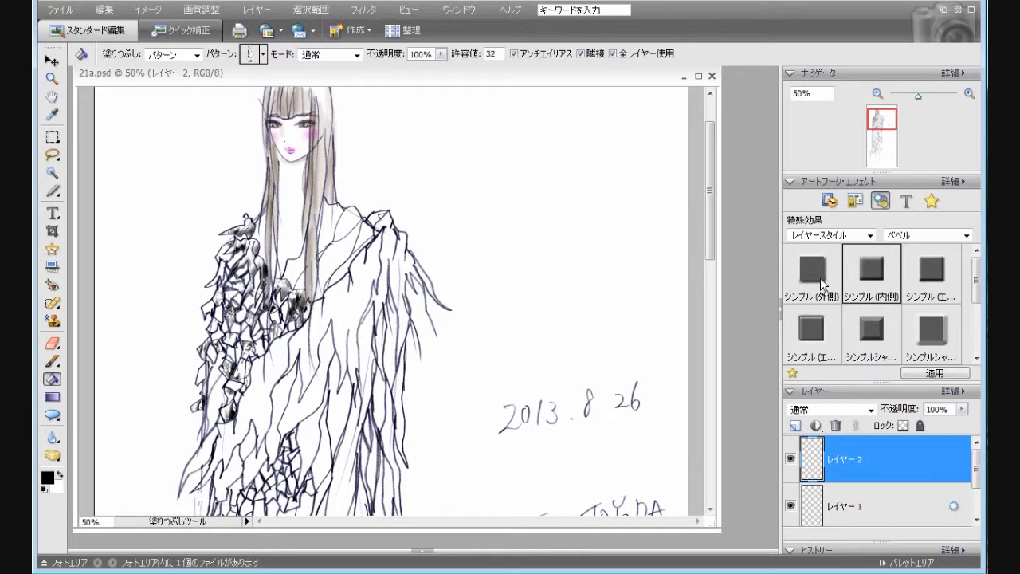
left_click_drag(974, 295, 976, 347)
double_click(825, 340)
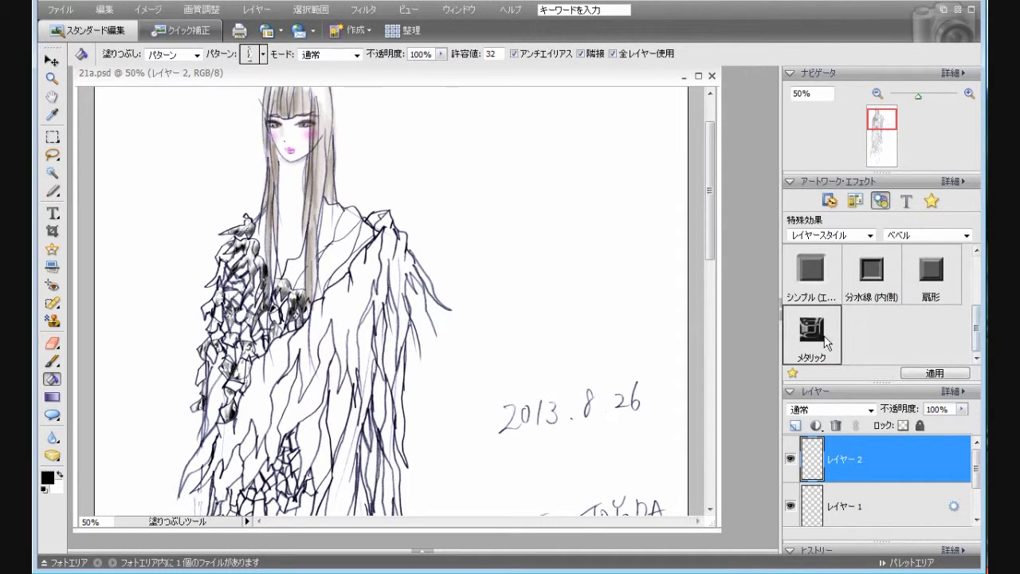
- Fill further unfilled pieces of the sleeve and chest cluster with the same pattern on another new layer
left_click(794, 427)
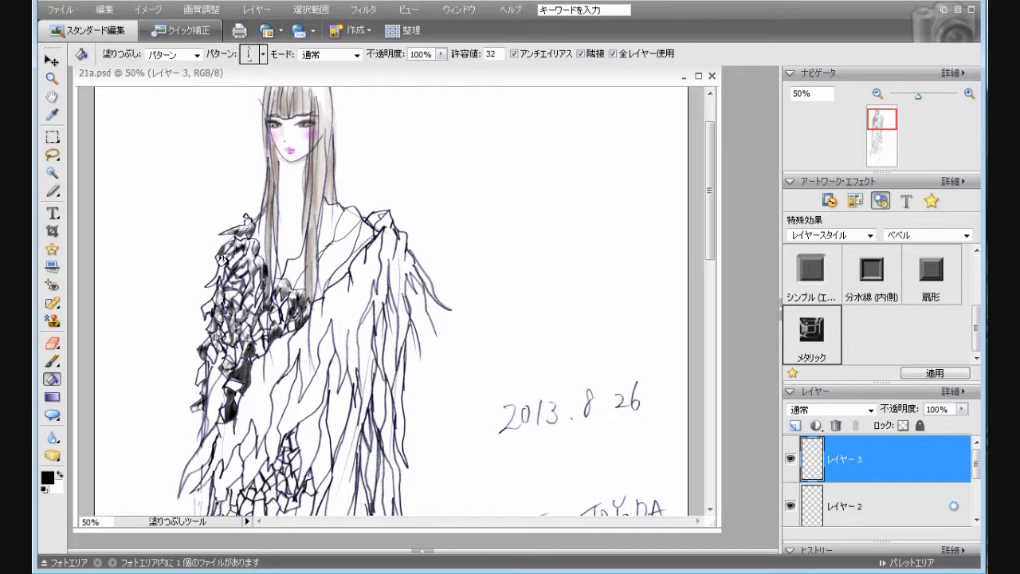
left_click(252, 296)
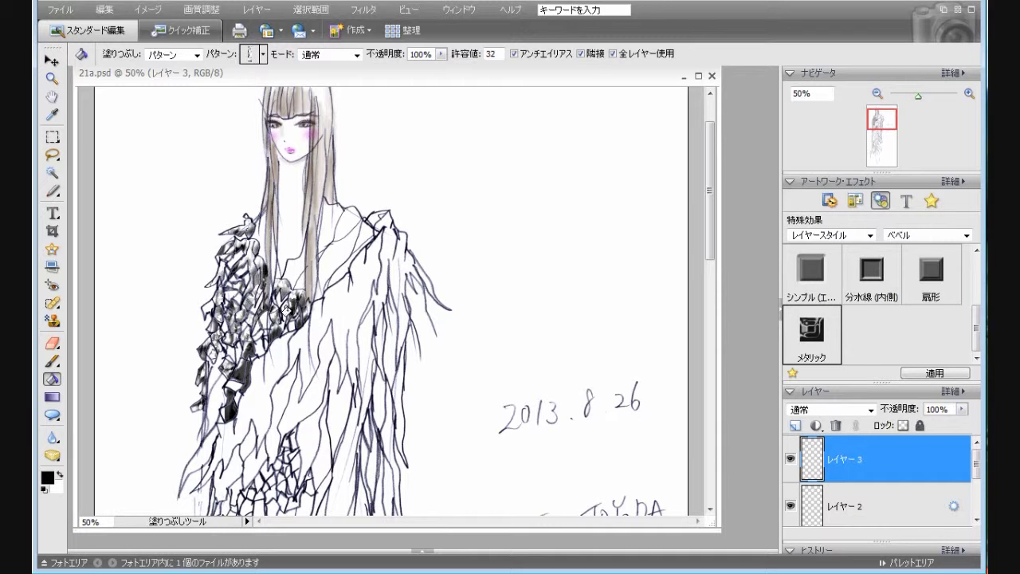
left_click_drag(711, 252, 710, 259)
scroll(956, 335, "up", 2)
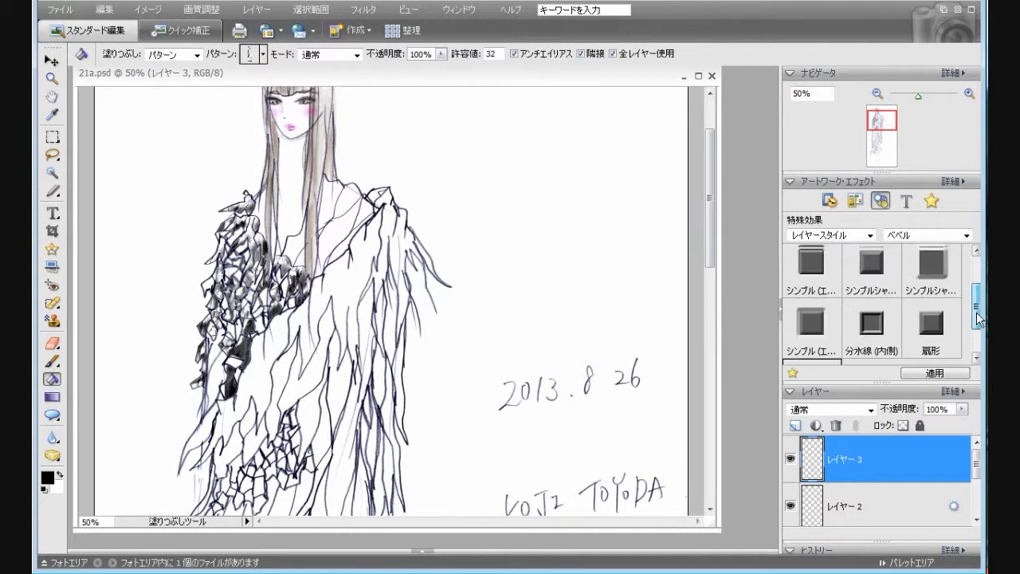
scroll(956, 335, "down", 2)
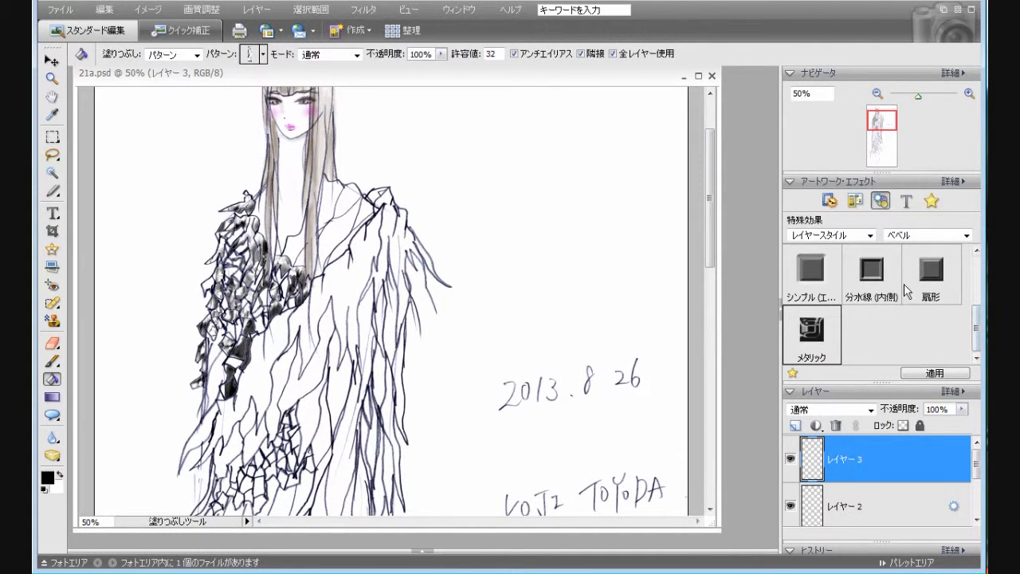
left_click(931, 237)
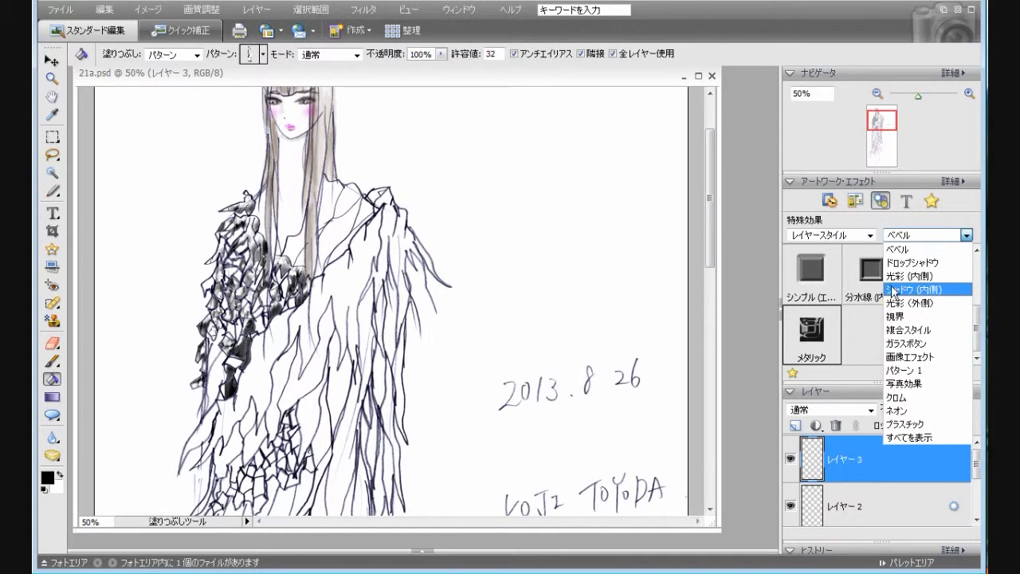
left_click(737, 252)
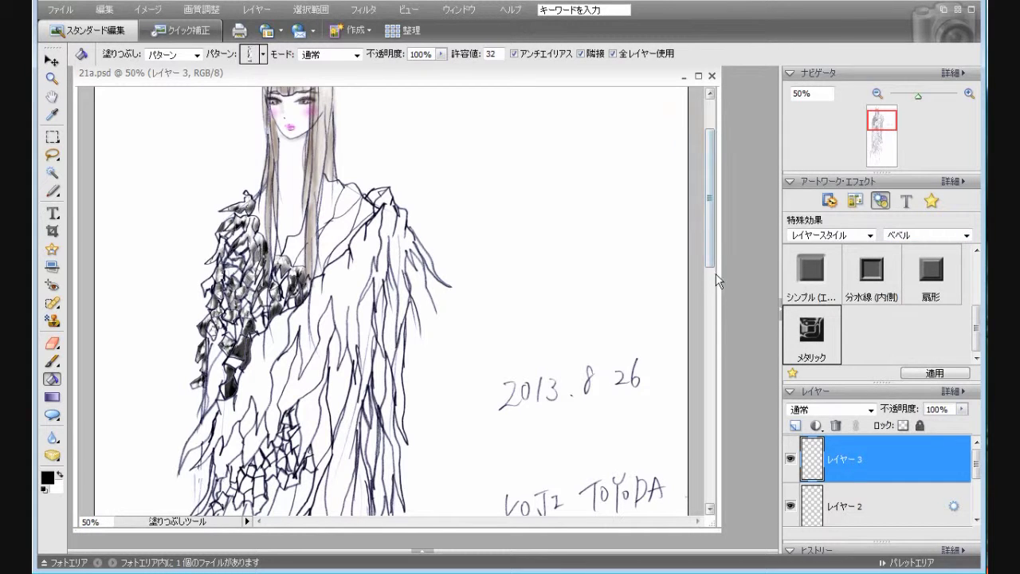
- Fill pieces of the coat's lower patch cluster with the pattern on a new layer and apply the メタリック bevel style
scroll(710, 263, "down", 5)
left_click(793, 426)
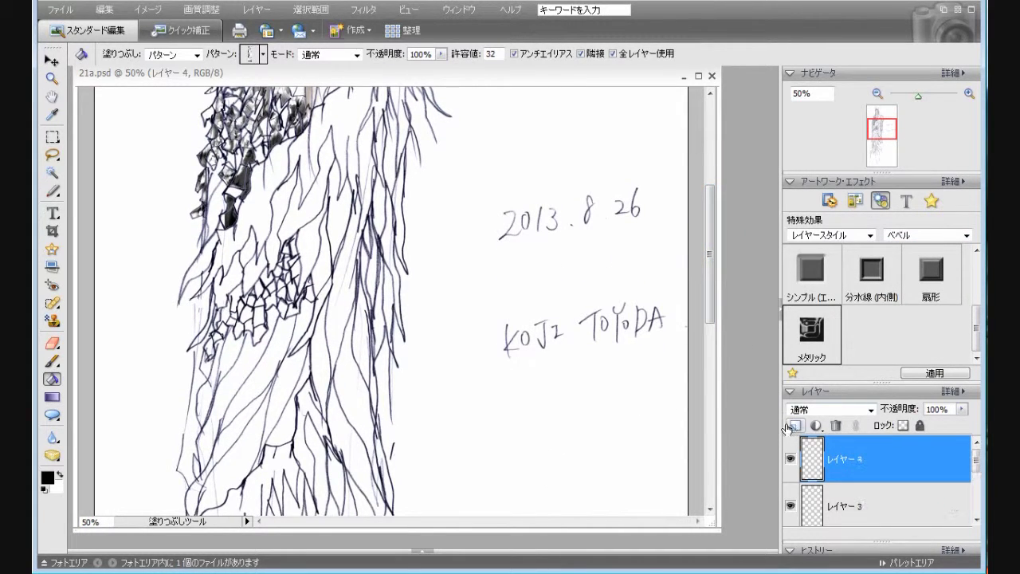
scroll(711, 303, "down", 2)
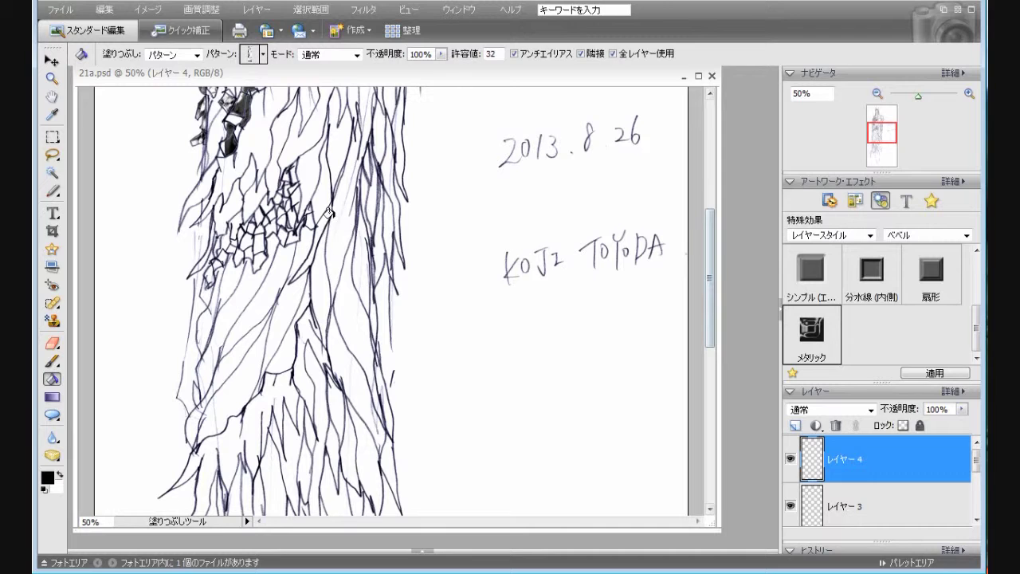
left_click(233, 221)
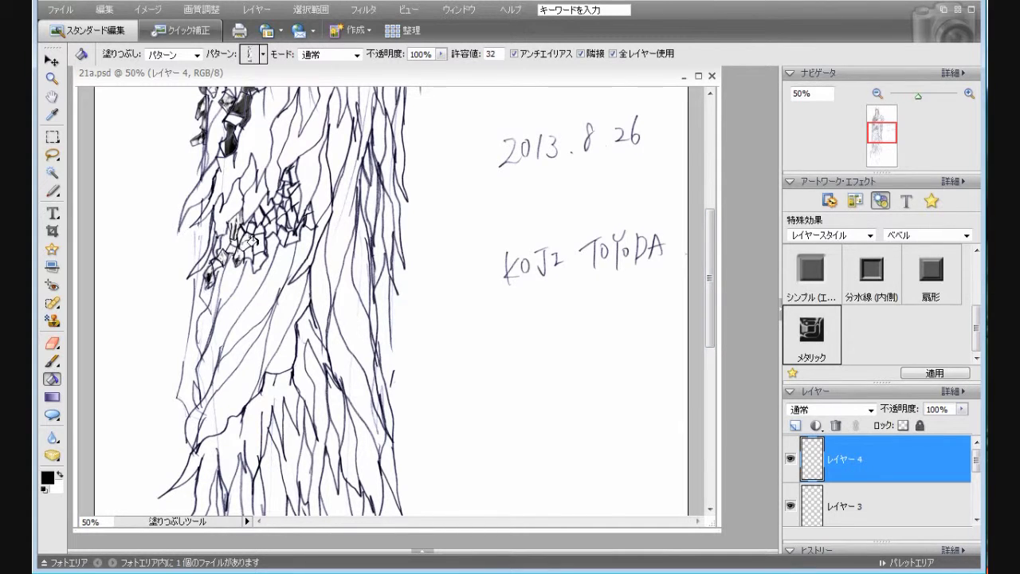
left_click(268, 208)
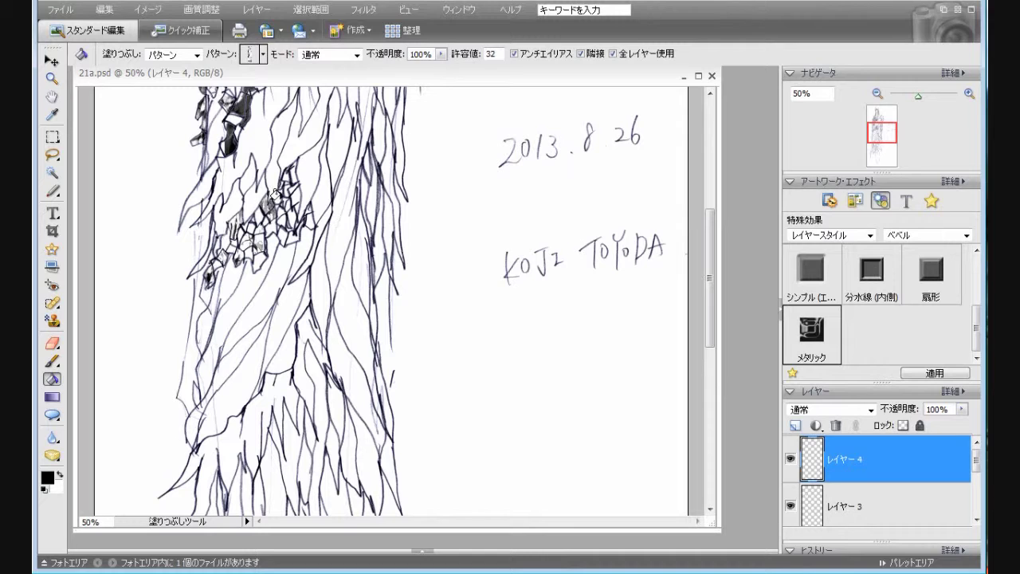
left_click(285, 217)
left_click(253, 253)
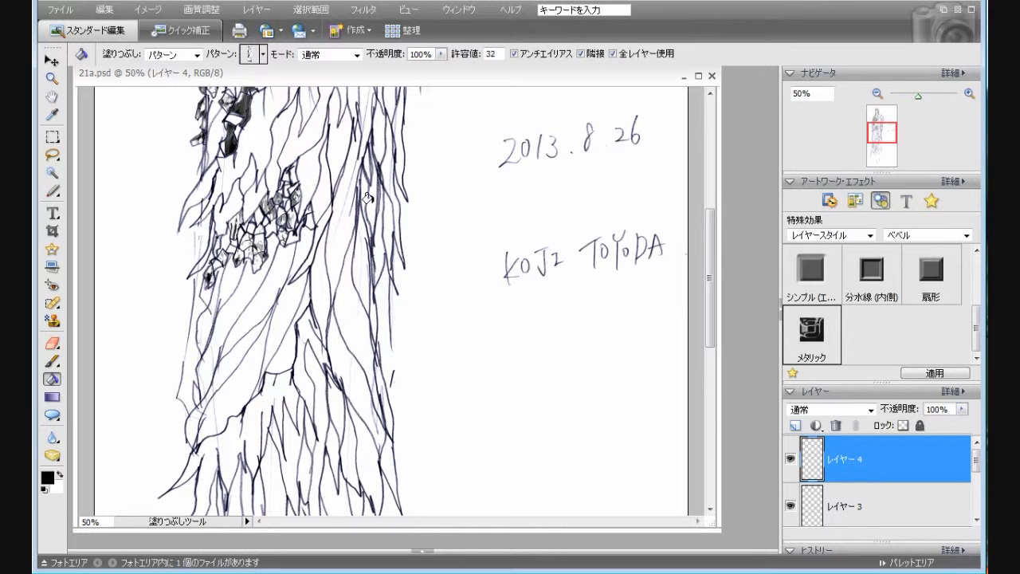
double_click(824, 333)
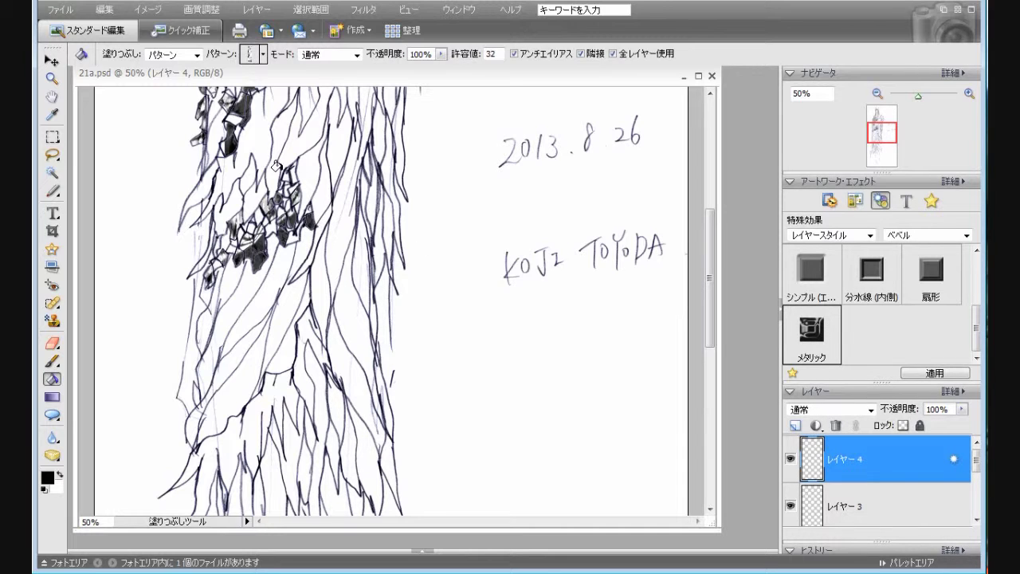
- Fill the remaining white pieces of the lower patch cluster with the pattern on a separate new layer
left_click(795, 424)
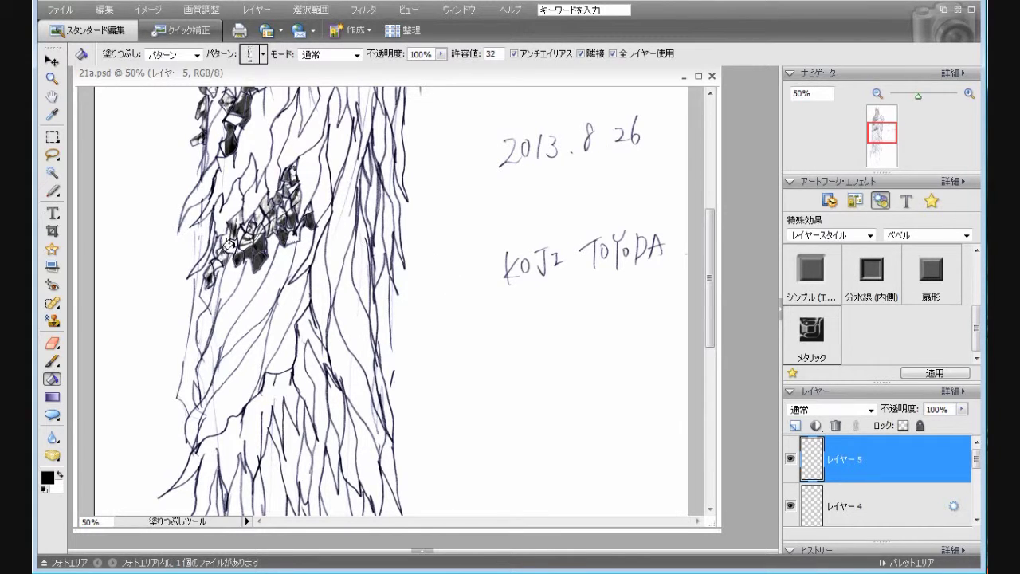
left_click_drag(719, 336, 720, 275)
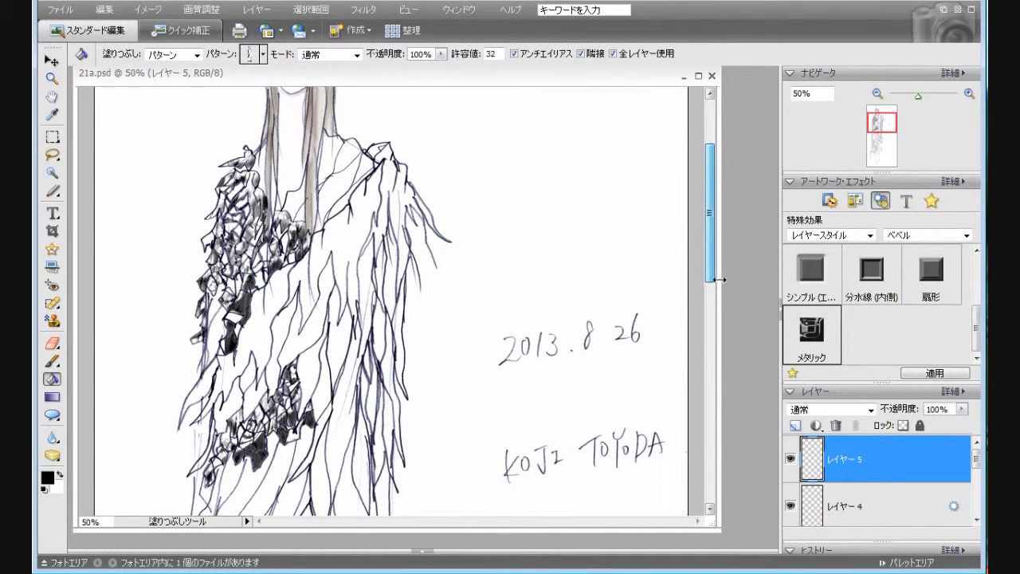
- Add a new layer and set the Paint Bucket to the solid magenta pattern at 25% opacity
left_click(795, 424)
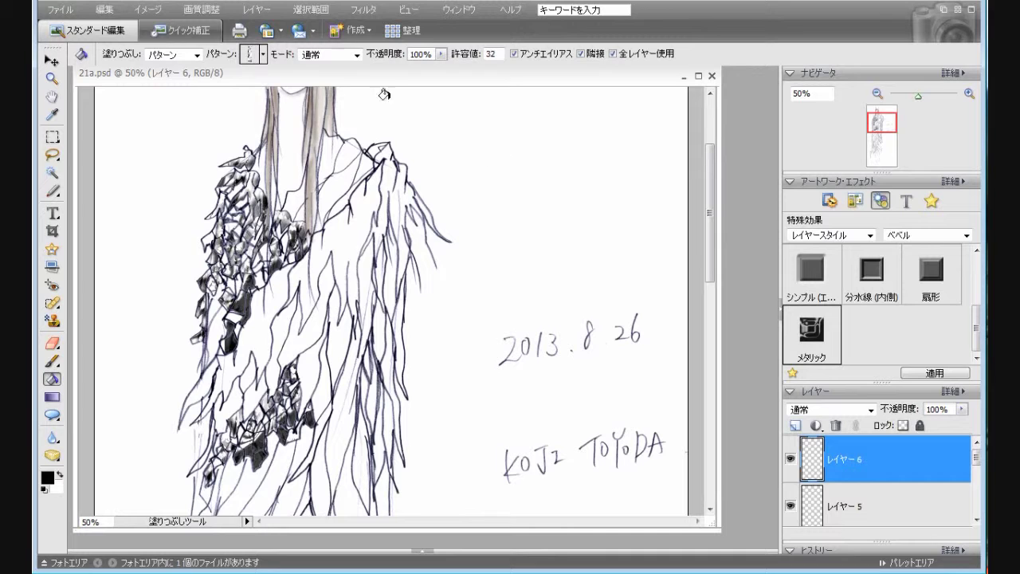
left_click(263, 54)
left_click_drag(411, 405, 411, 447)
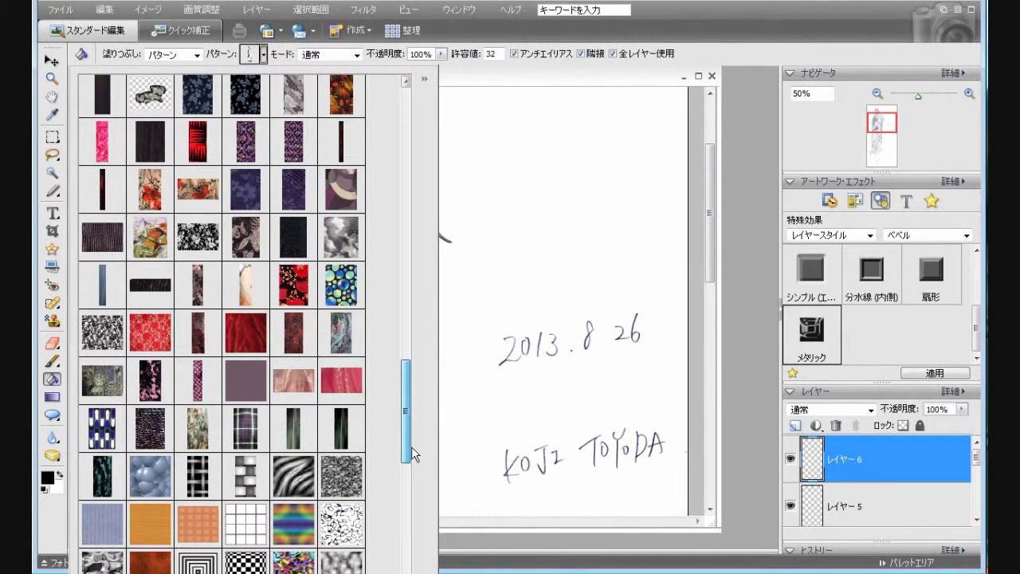
left_click_drag(411, 447, 413, 564)
left_click(293, 506)
left_click_drag(712, 258, 711, 215)
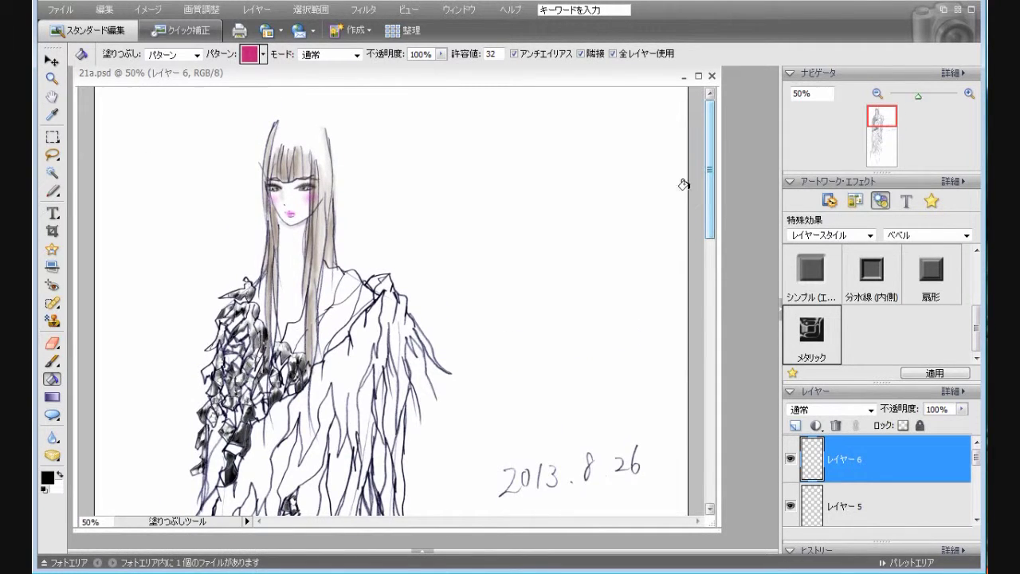
left_click(441, 55)
left_click_drag(418, 69, 385, 80)
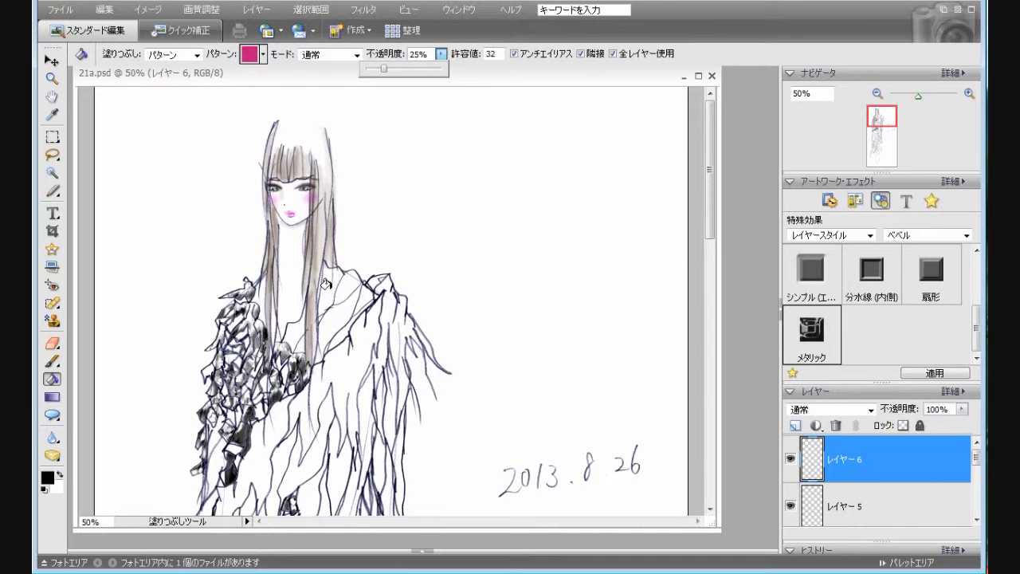
- Fill inner neckline sections of the coat beside the hair with the light magenta pattern
left_click_drag(712, 228, 717, 291)
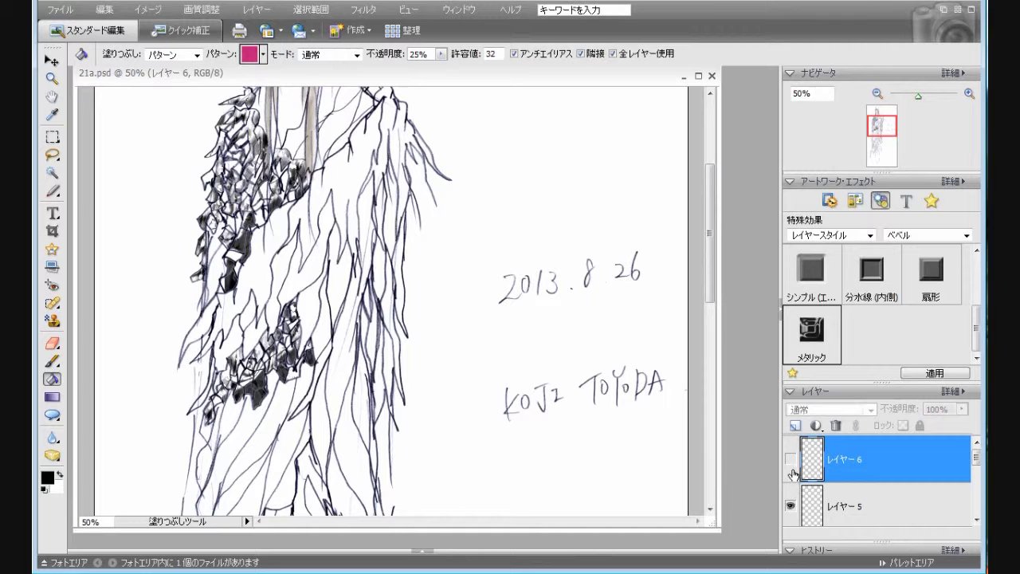
left_click_drag(708, 283, 709, 243)
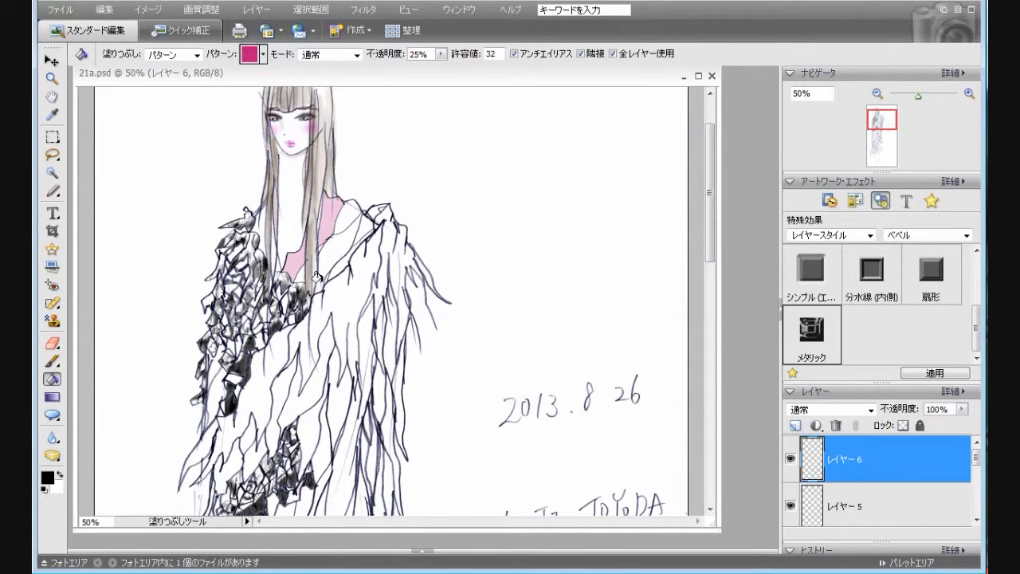
left_click(338, 249)
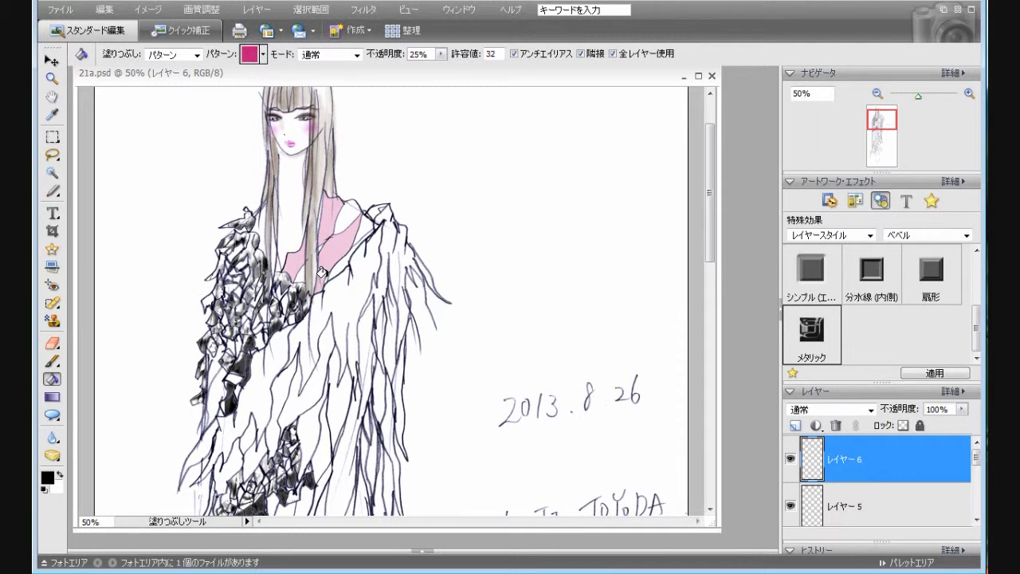
- Fill alternating fabric folds below the lower black-and-white cluster with the light magenta pattern
mouse_move(710, 249)
left_mouse_down()
mouse_move(727, 360)
mouse_move(727, 303)
mouse_move(726, 358)
left_mouse_up()
left_click(226, 214)
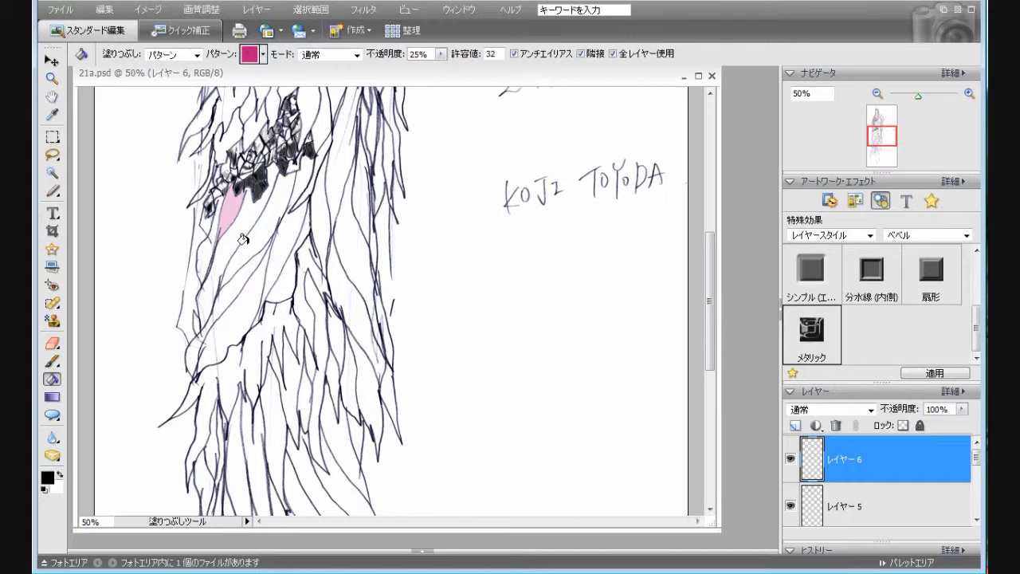
left_click(247, 237)
left_click(250, 293)
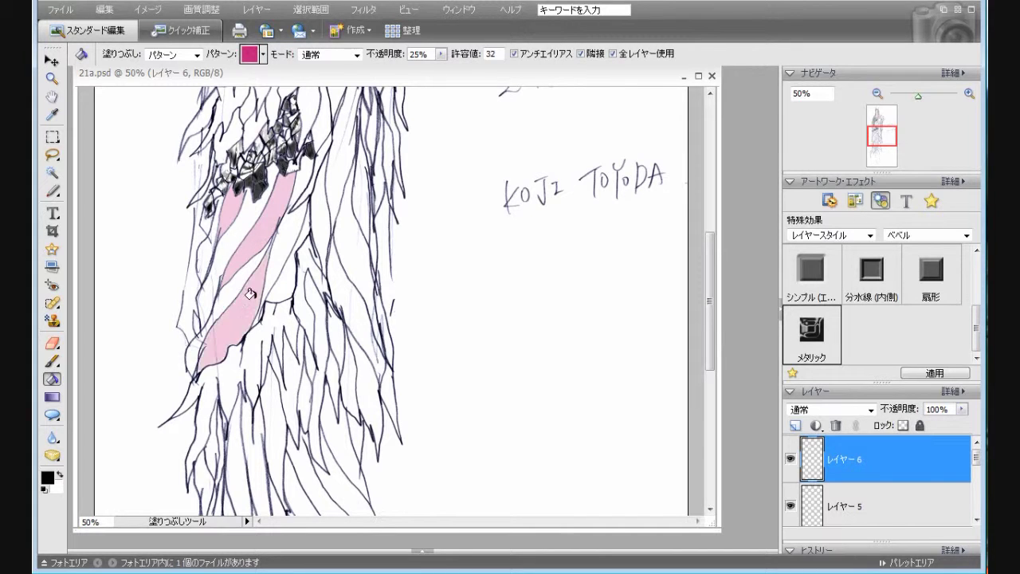
left_click(286, 269)
- Fill alternating folds of the curved drape near the coat's hem with the light magenta pattern
left_click_drag(708, 338, 708, 391)
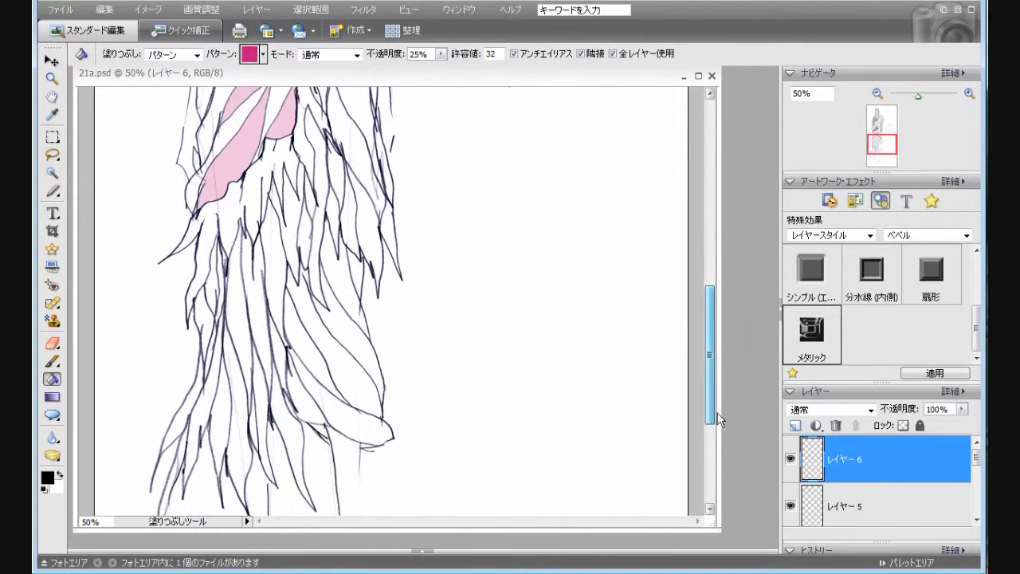
left_click(299, 392)
left_click(327, 346)
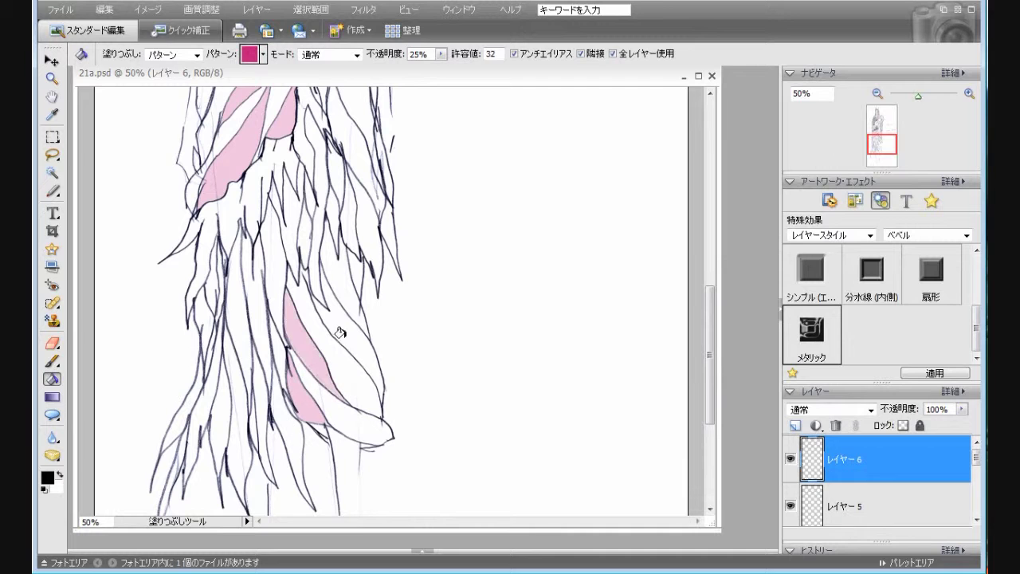
left_click(355, 318)
left_click(351, 272)
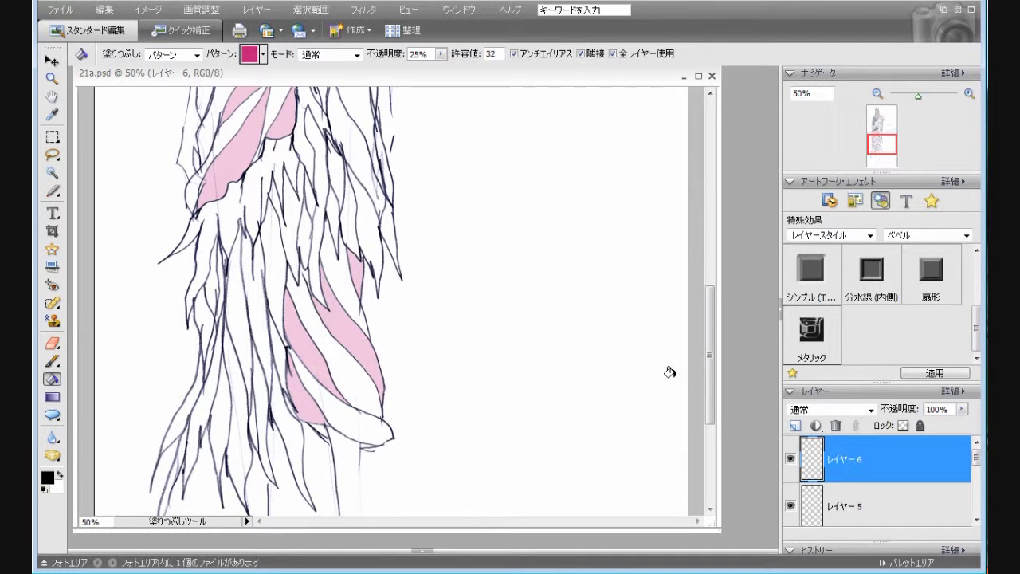
- Set the bucket opacity to 54% and fill the remaining inner neckline pieces with magenta on a new layer
left_click_drag(706, 420, 707, 260)
left_click(795, 425)
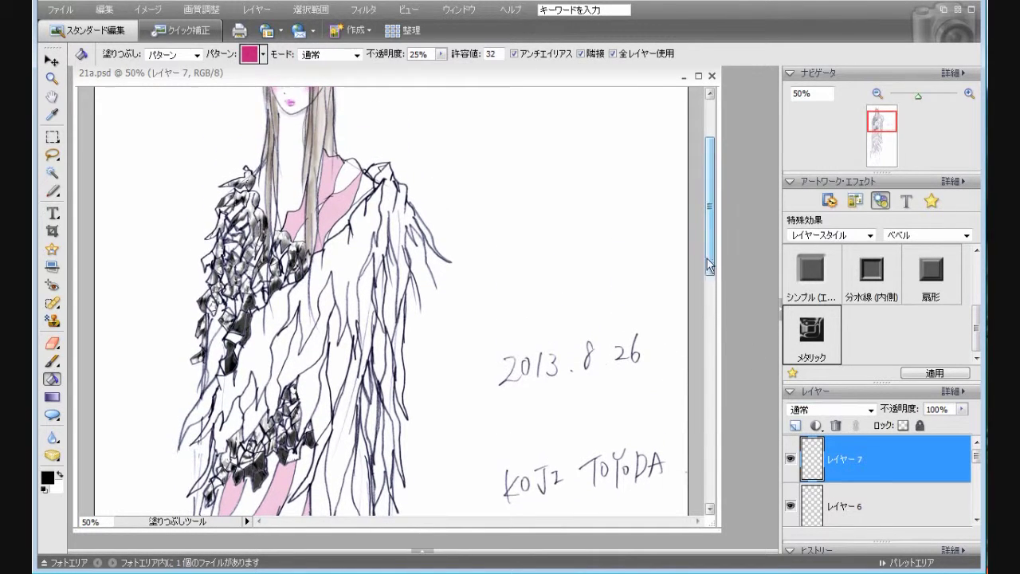
left_click(441, 54)
left_click_drag(452, 74, 468, 71)
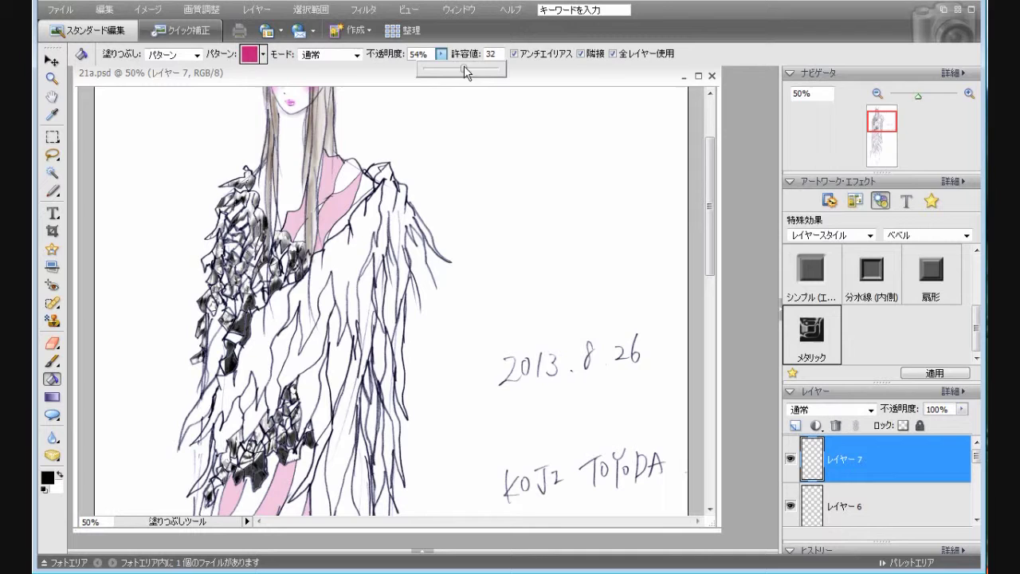
left_click(347, 171)
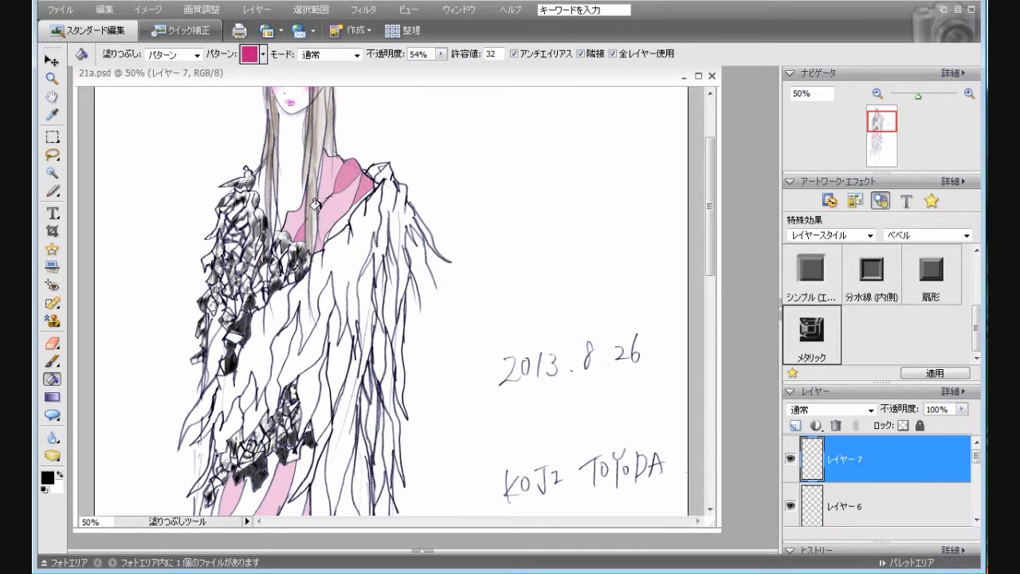
- Fill the remaining white folds of the drape below the lower black-and-white cluster with magenta at 54% opacity
left_click_drag(708, 265, 708, 336)
left_click(229, 337)
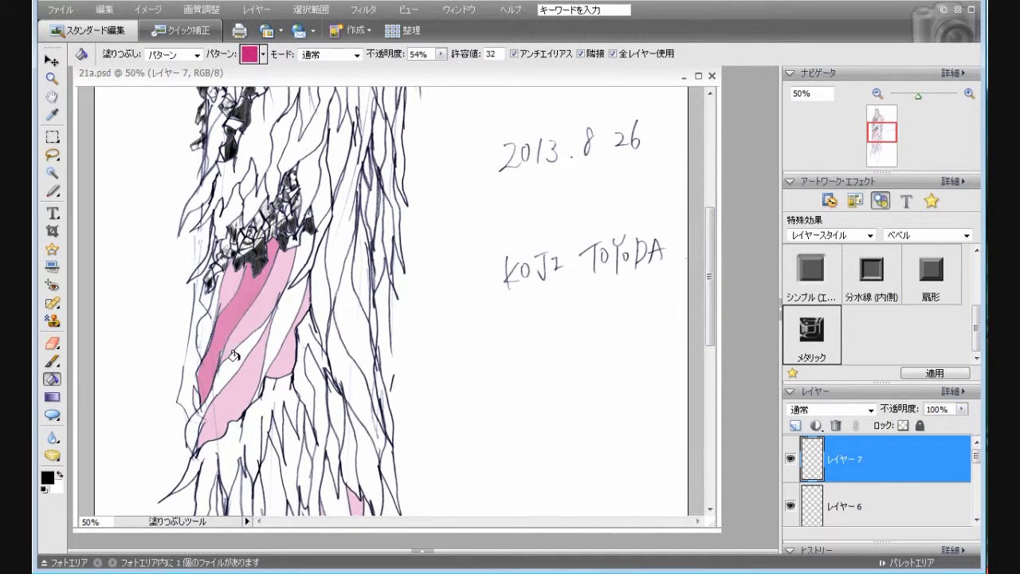
left_click(191, 417)
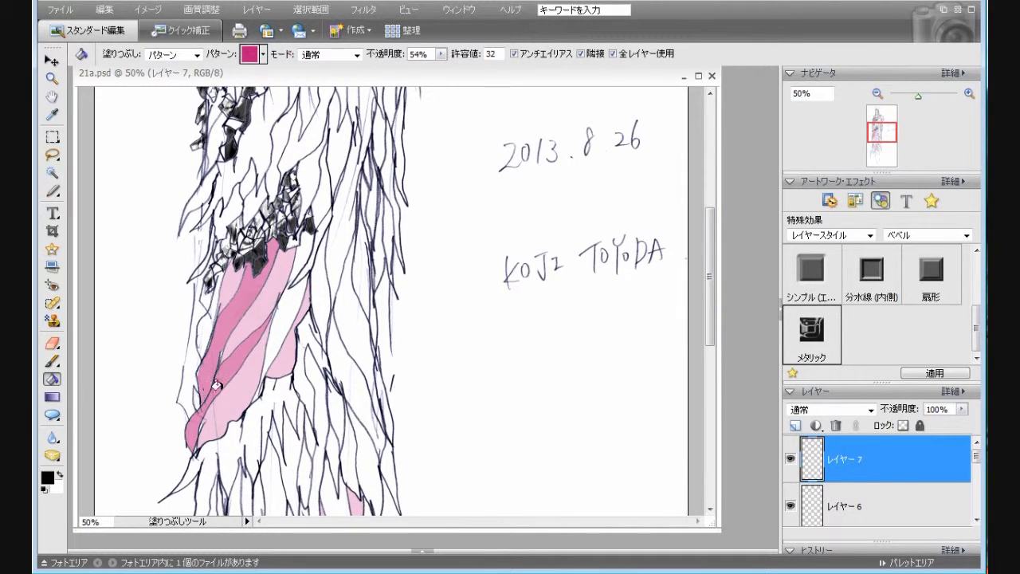
left_click(283, 313)
- Fill the remaining white folds of the curved drape near the hem and the last neckline piece with the 54% magenta
left_click_drag(706, 330, 706, 398)
left_click(341, 327)
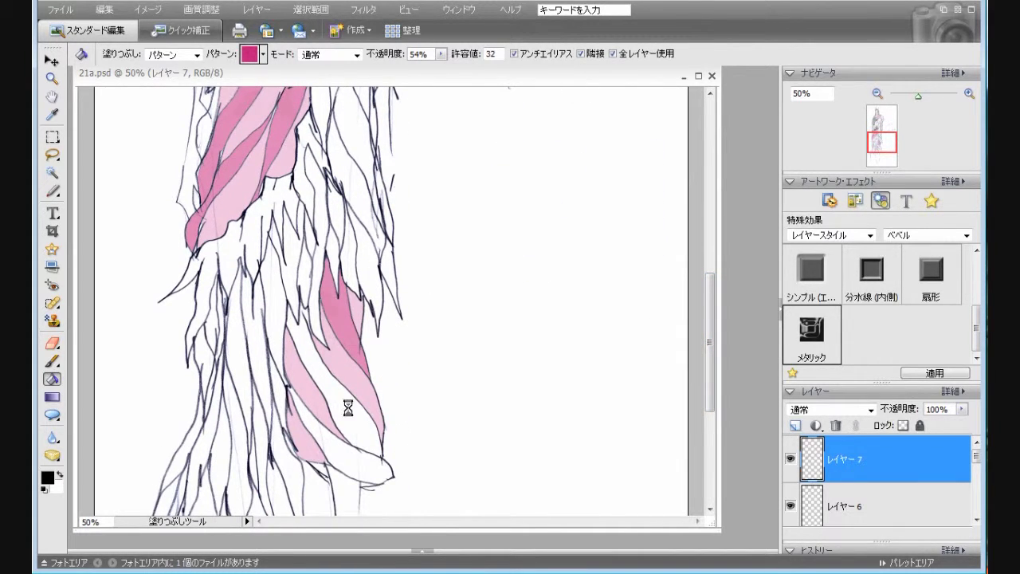
left_click(363, 462)
left_click(321, 464)
mouse_move(713, 386)
left_mouse_down()
mouse_move(669, 283)
mouse_move(620, 236)
left_mouse_up()
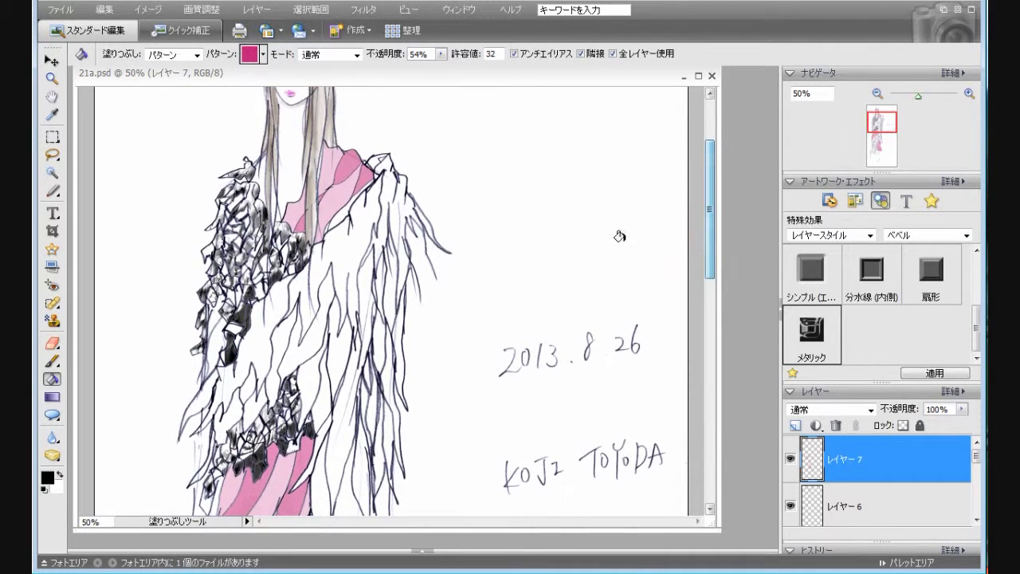
left_click(322, 225)
- Switch to the Brush tool and load the "2.wg watercolor" brush set
left_click(53, 360)
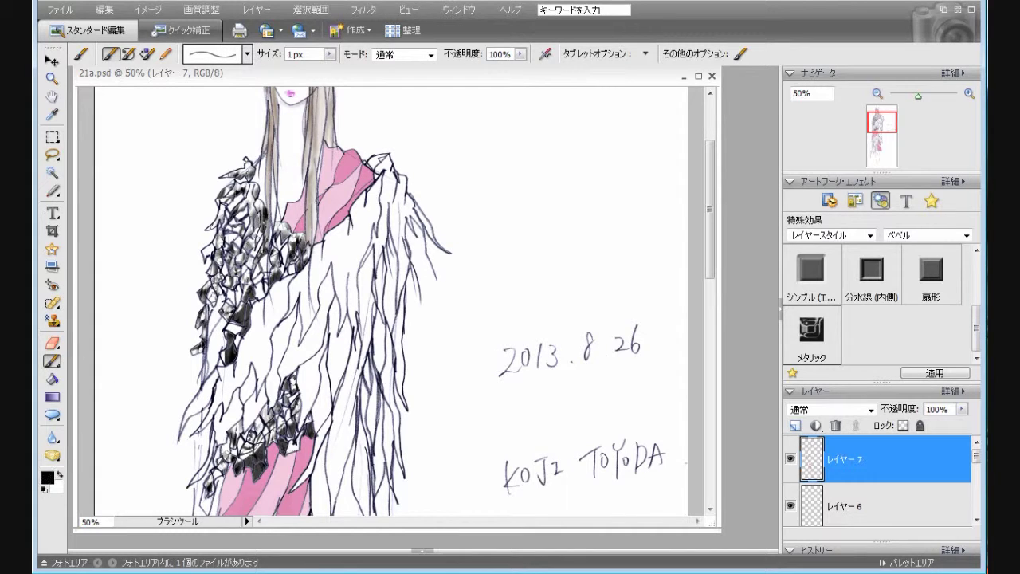
left_click(248, 53)
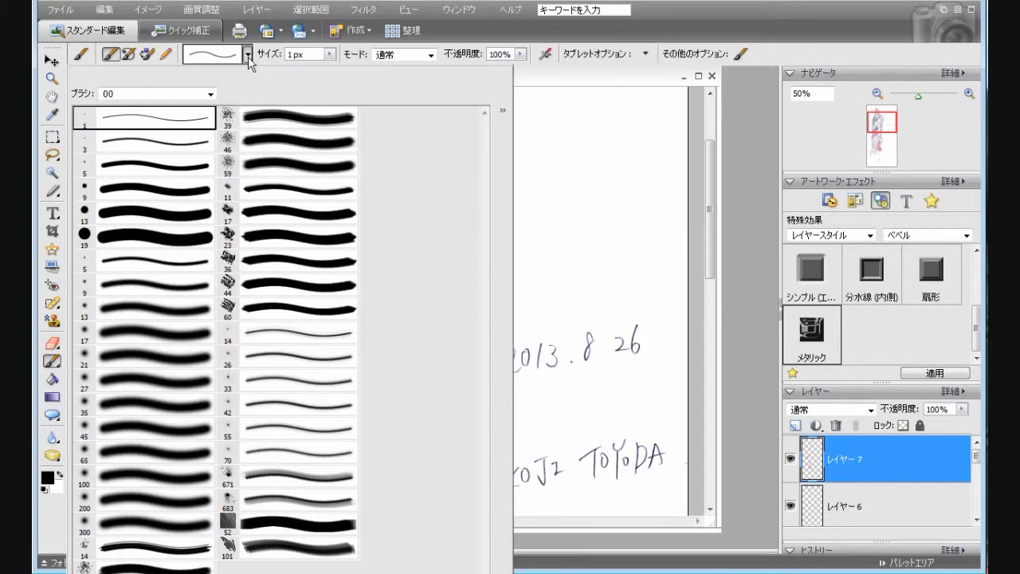
left_click(211, 94)
left_click(209, 154)
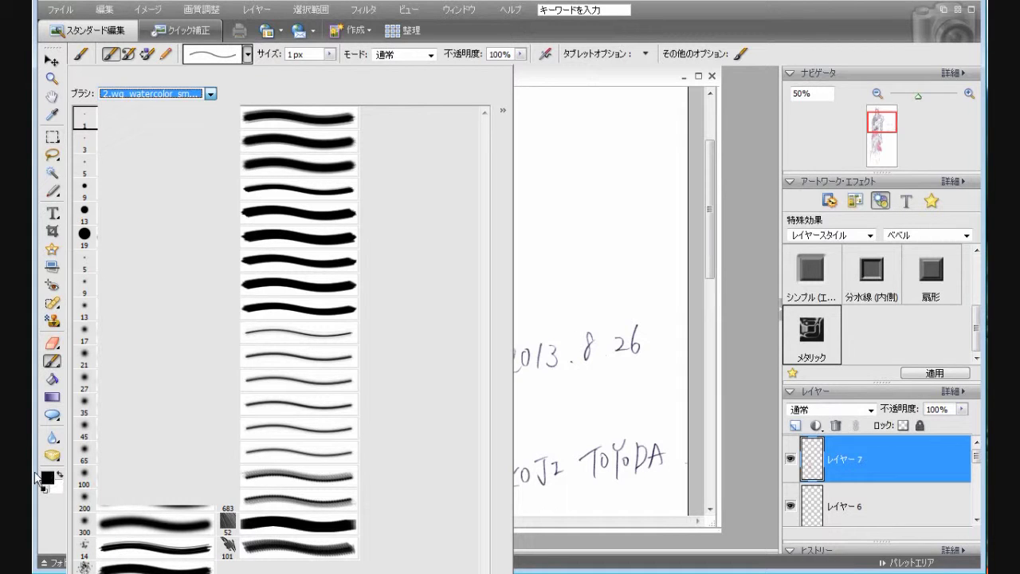
key("Escape")
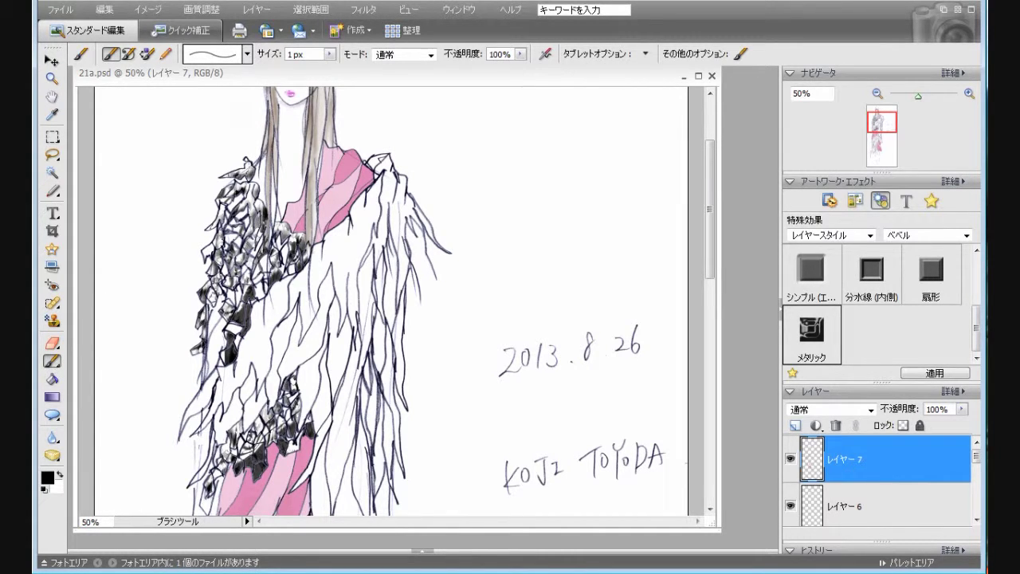
- Choose the eighth brush in the watercolor set, a 2500 px splatter, and reduce its size to 955 px
left_click(247, 54)
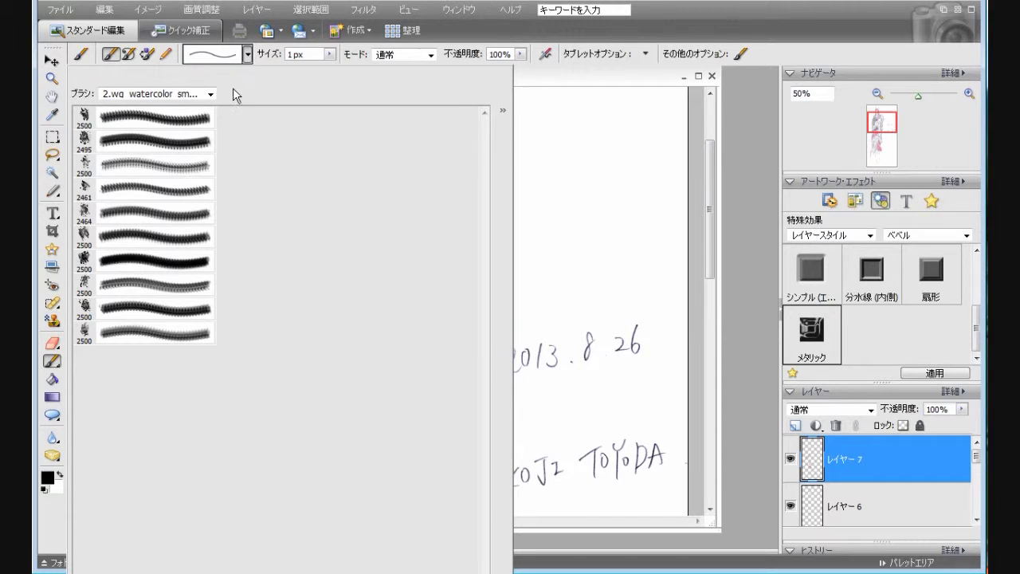
left_click(185, 153)
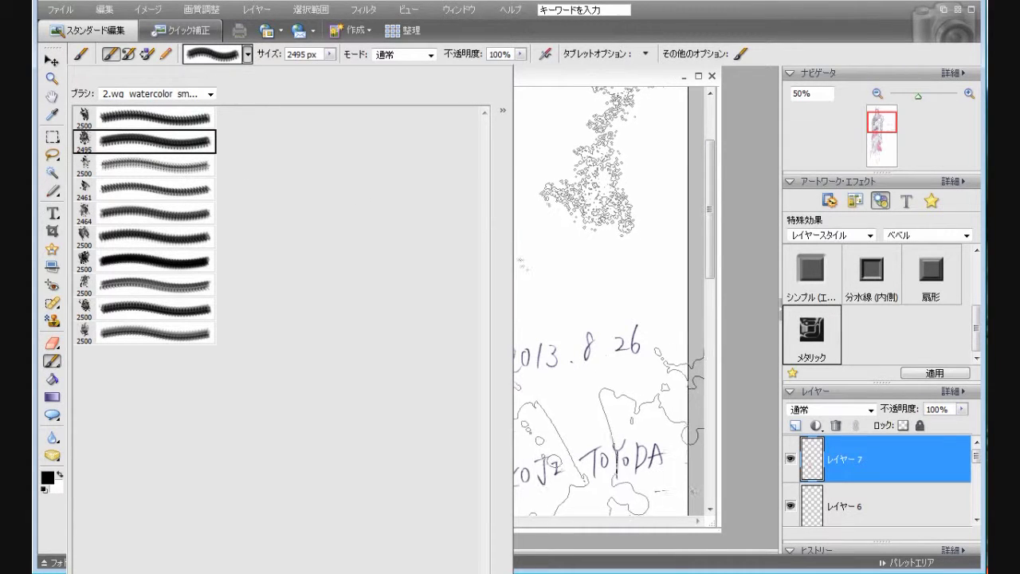
left_click(162, 211)
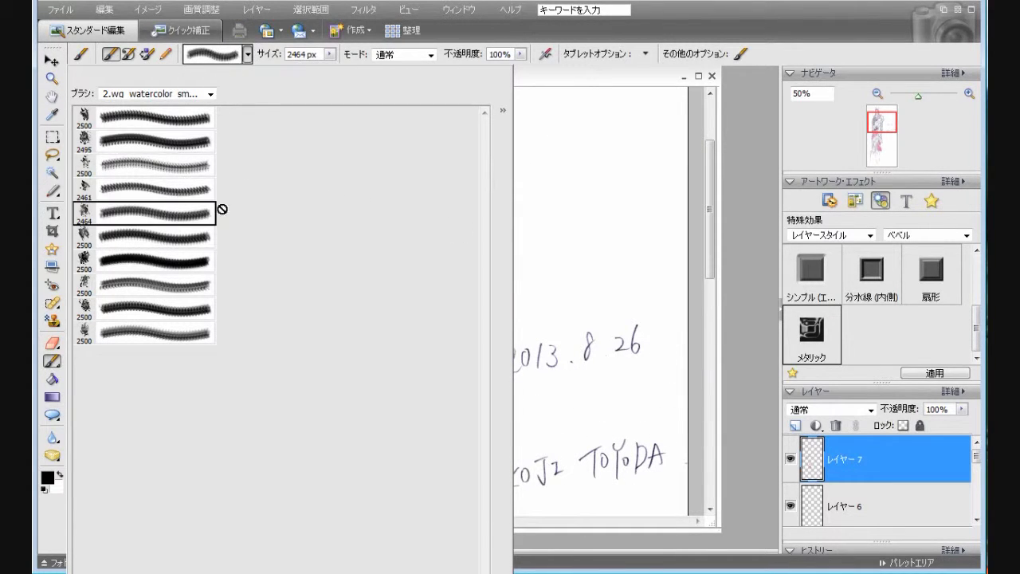
left_click(191, 287)
left_click(543, 86)
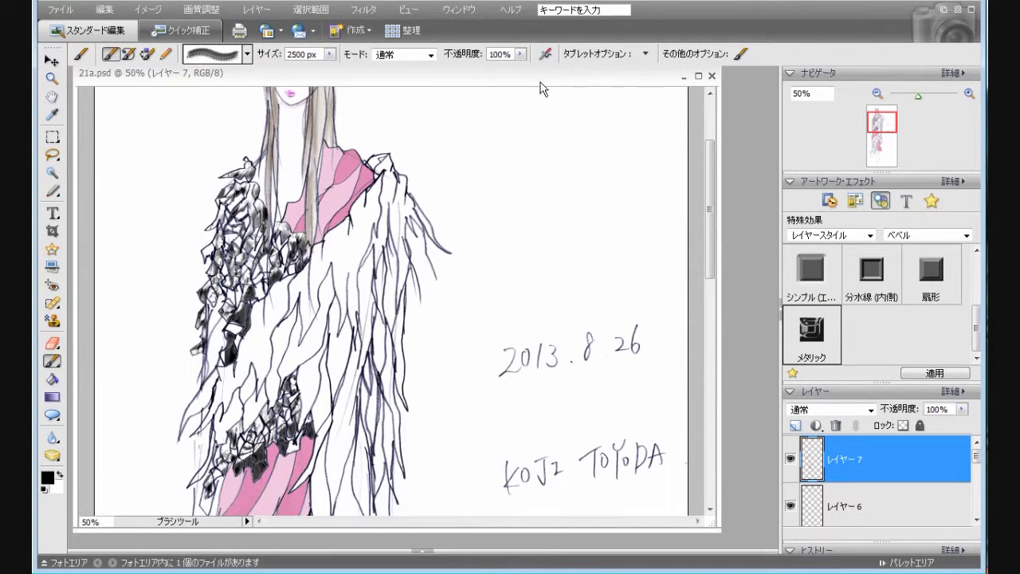
left_click_drag(333, 56, 320, 69)
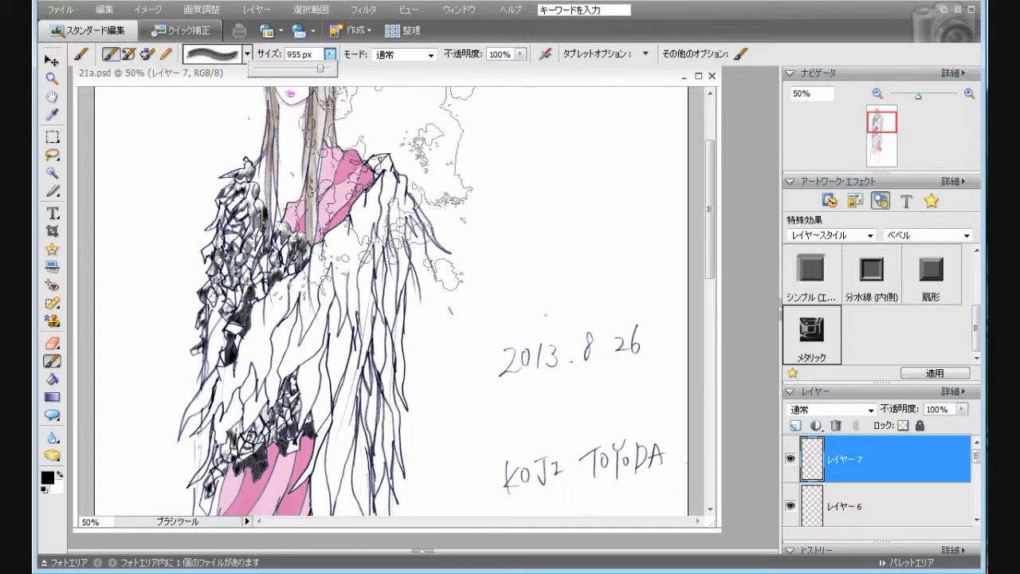
- Set the foreground color to a bright purplish magenta
left_click(48, 477)
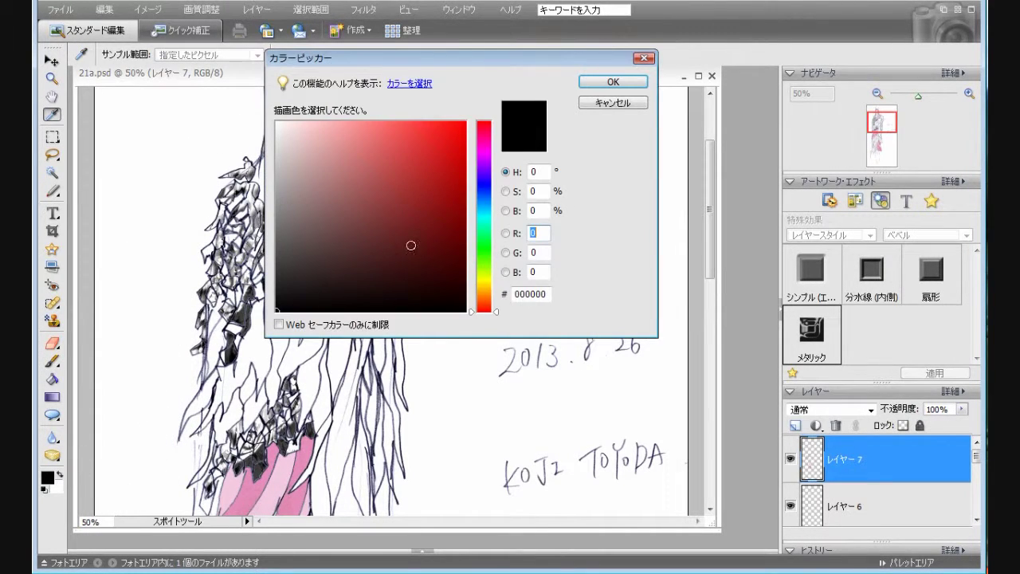
left_click(481, 154)
mouse_move(434, 161)
left_mouse_down()
mouse_move(421, 175)
mouse_move(421, 211)
mouse_move(391, 132)
mouse_move(367, 133)
mouse_move(405, 142)
left_mouse_up()
left_click(612, 84)
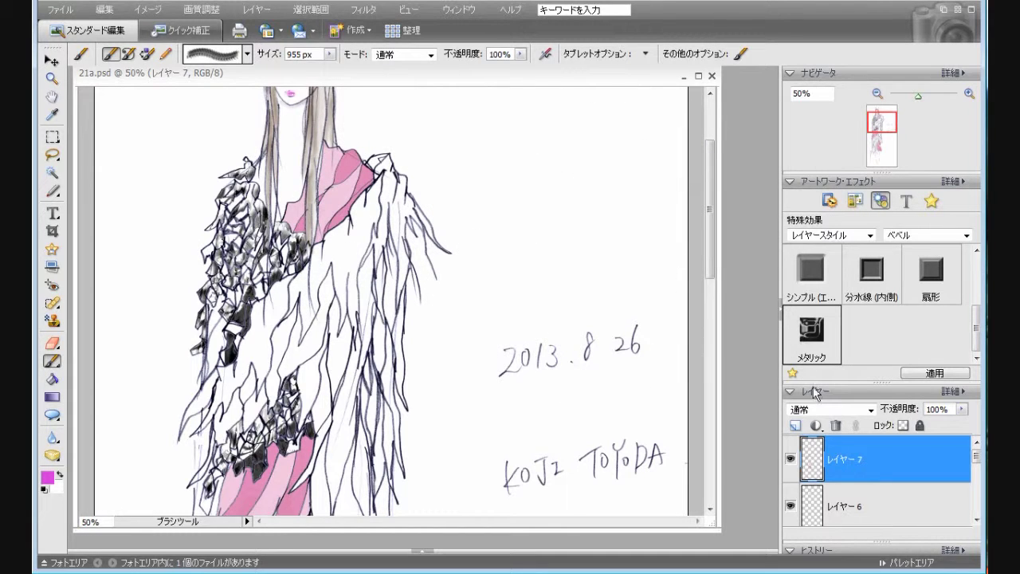
- Activate the background layer, try a non-contiguous Magic Wand selection of the white areas, and clear that selection
left_click_drag(976, 456, 975, 507)
left_click(895, 513)
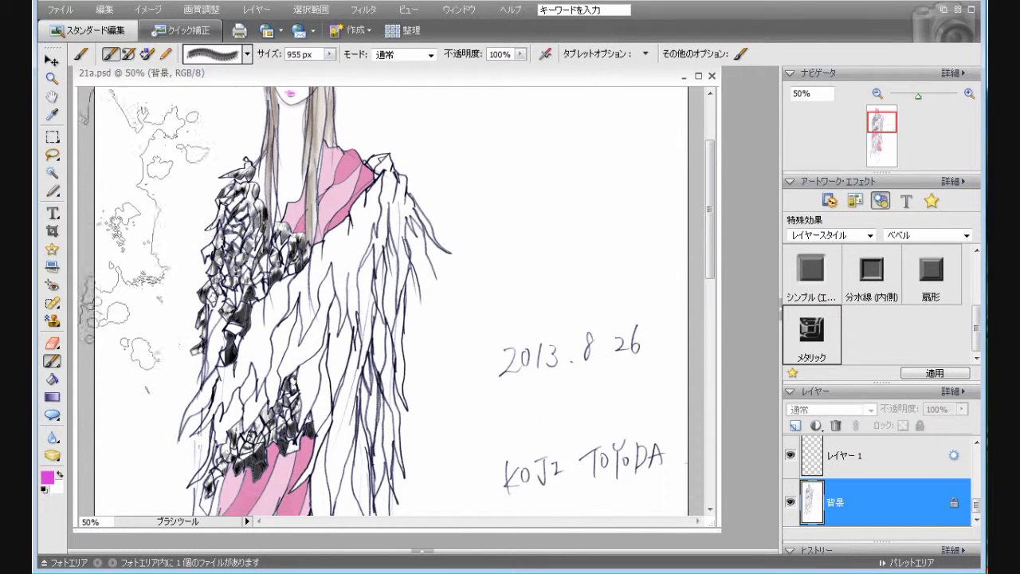
left_click(51, 175)
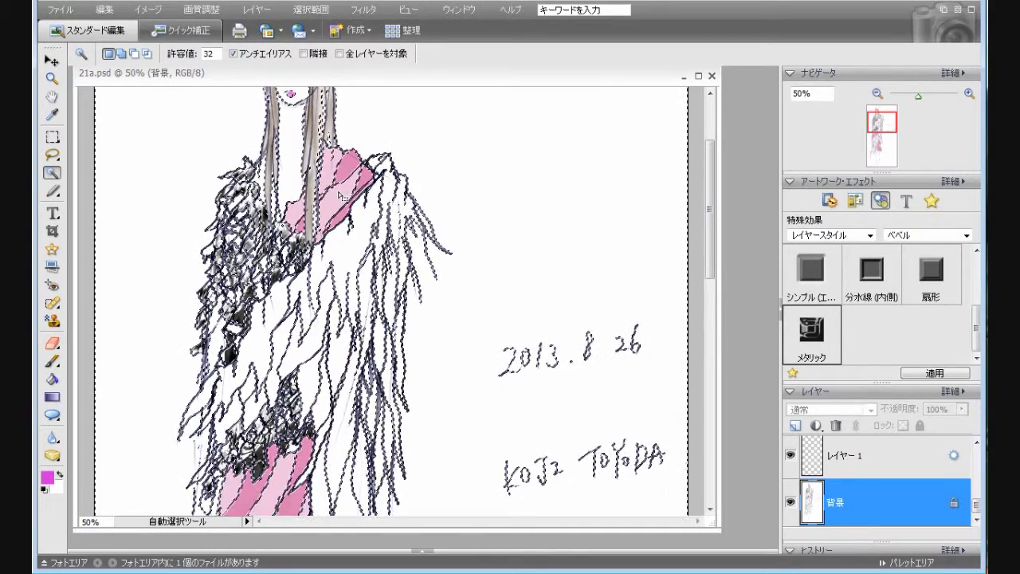
left_click(104, 10)
key("Escape")
key("ctrl+d")
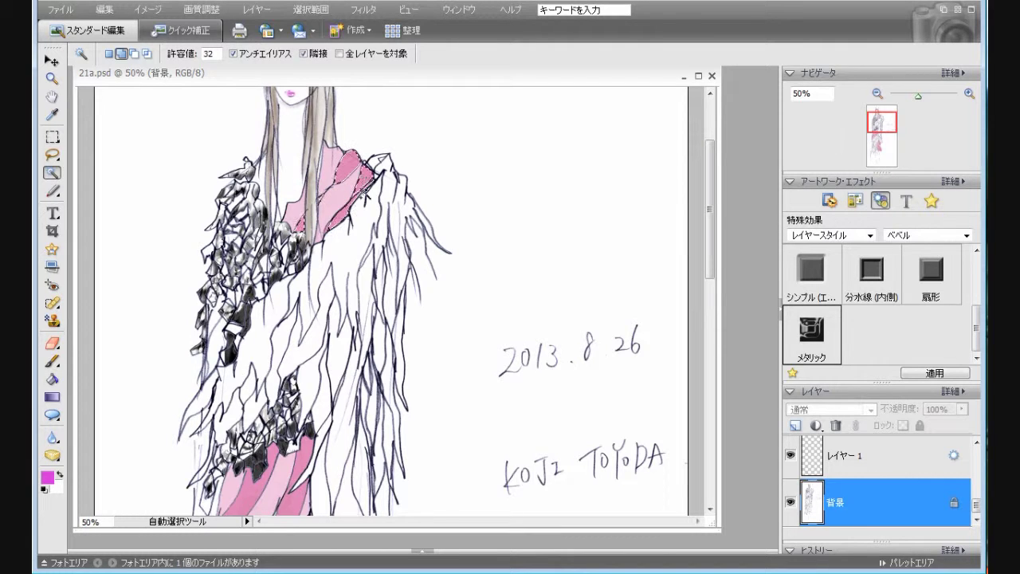
- Select all the darker pink folds from neckline to hem with the Magic Wand in contiguous, add-to-selection mode
scroll(710, 279, "down", 4)
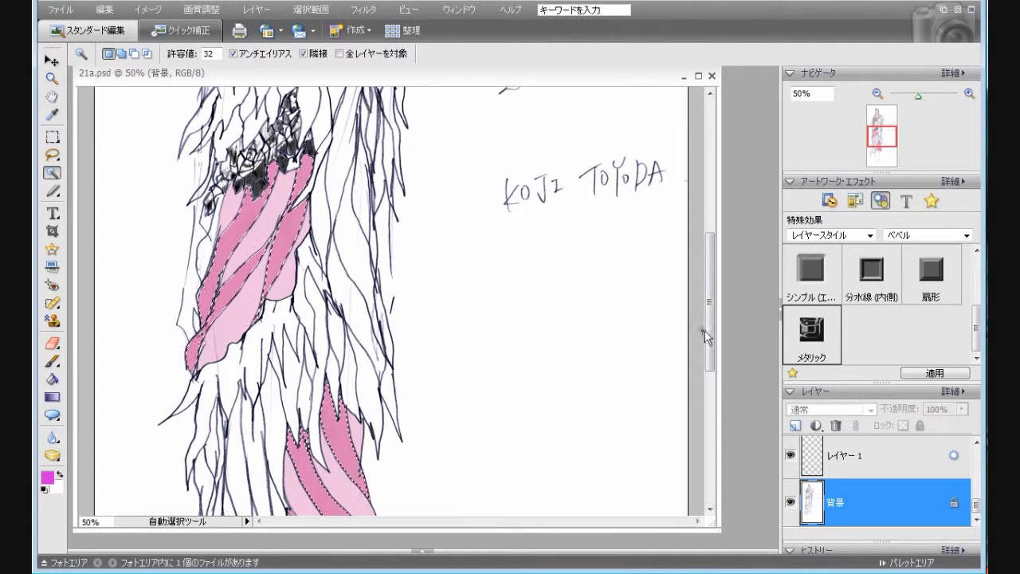
scroll(706, 336, "down", 3)
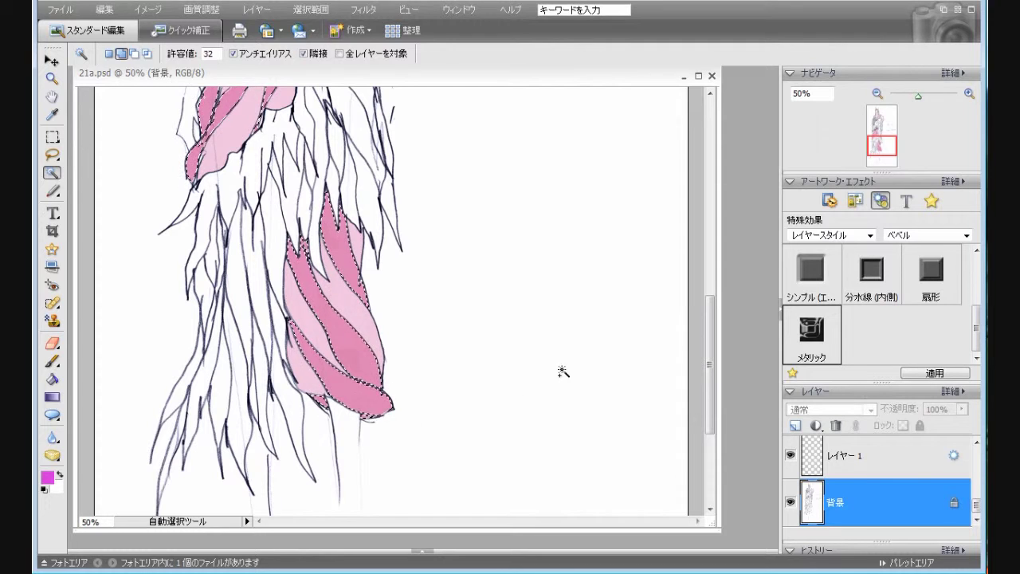
left_click_drag(711, 420, 710, 252)
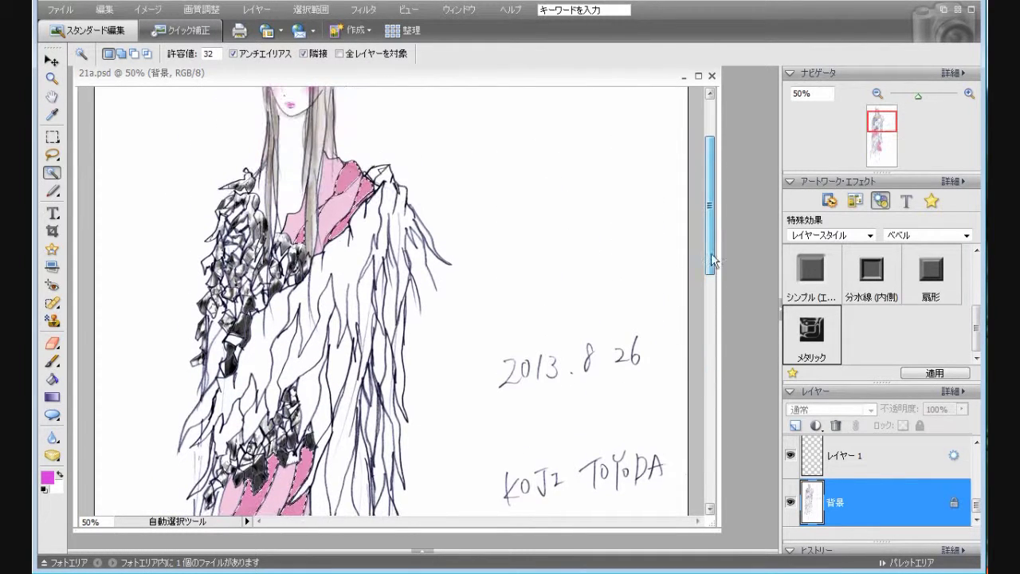
- On a new layer at the top of the stack, paint magenta watercolor splatters over the selected neckline and mid-body drape folds
left_click_drag(978, 509, 982, 452)
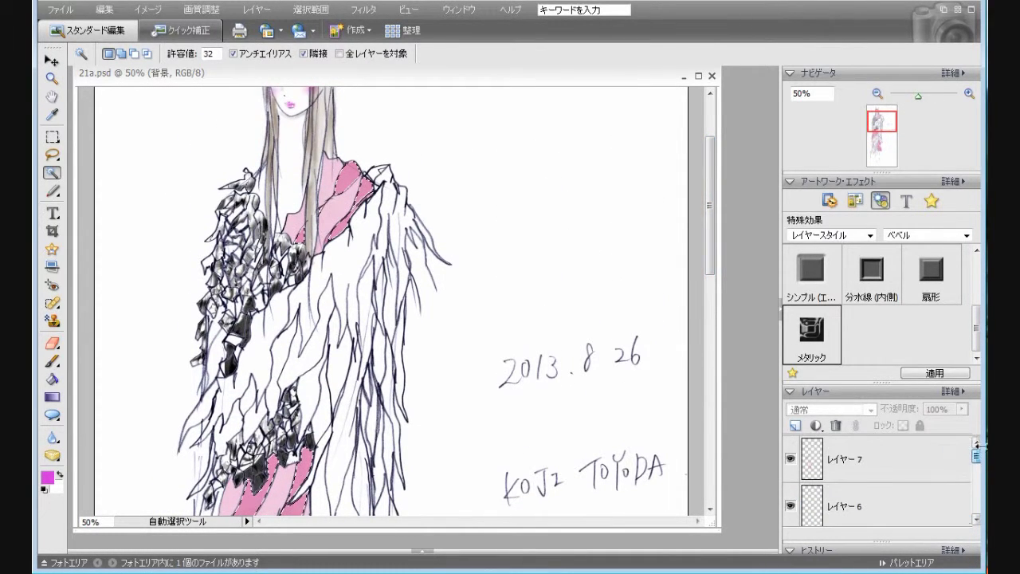
left_click(813, 448)
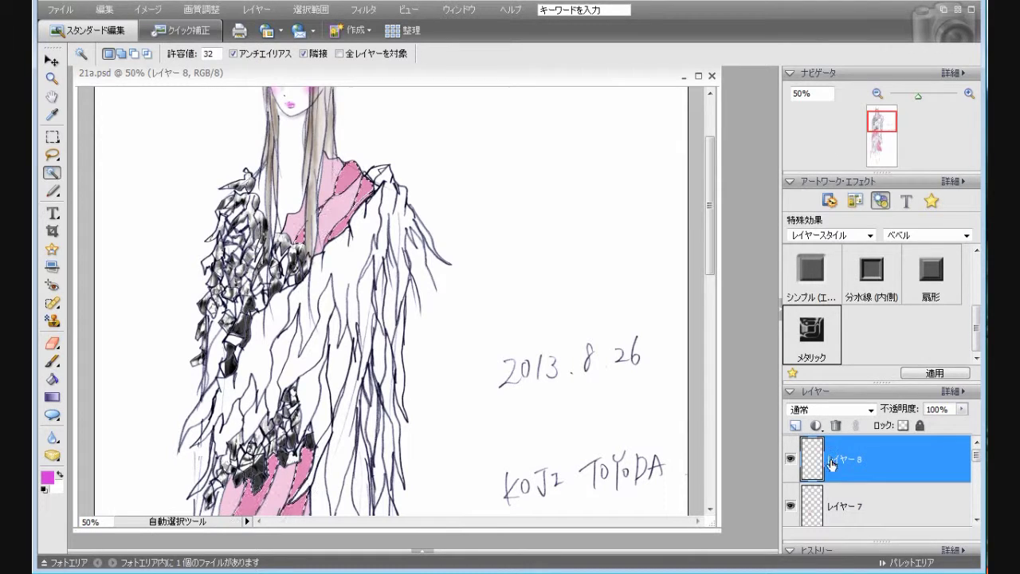
left_click(52, 362)
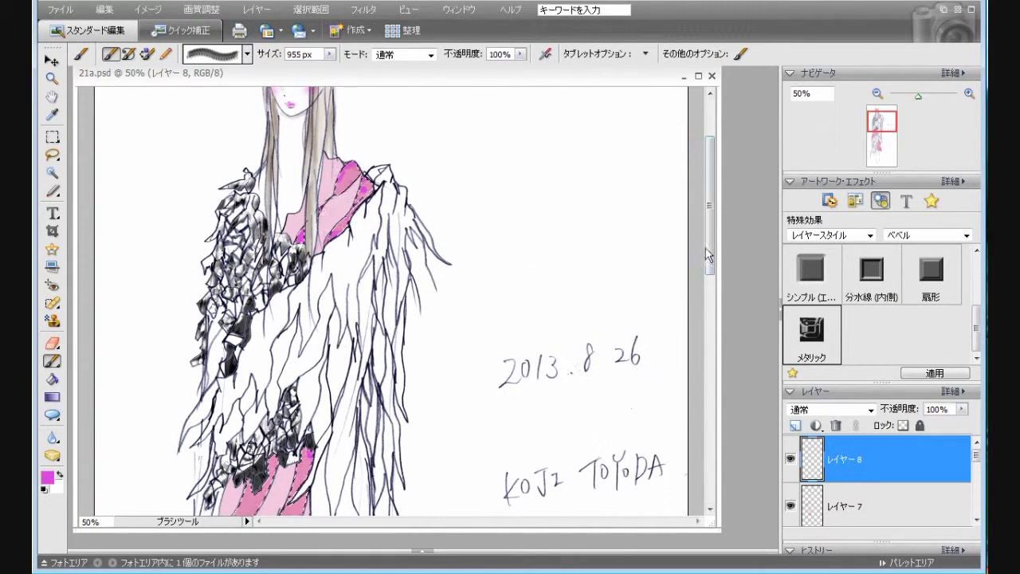
left_click_drag(709, 253, 710, 333)
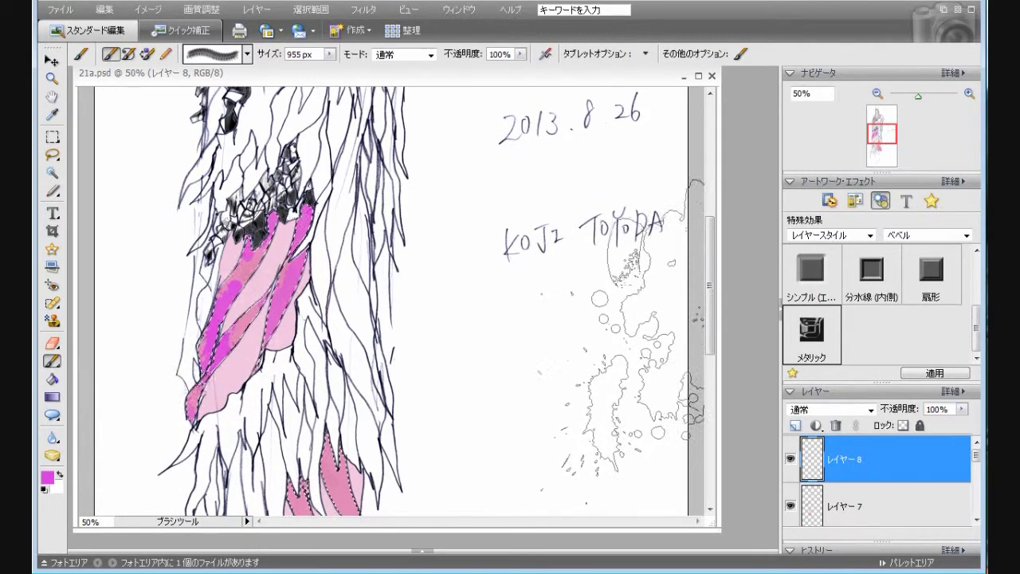
- Paint magenta watercolor splatters over the selected hem folds and touch up the folds of the drape above
left_click_drag(709, 344, 710, 420)
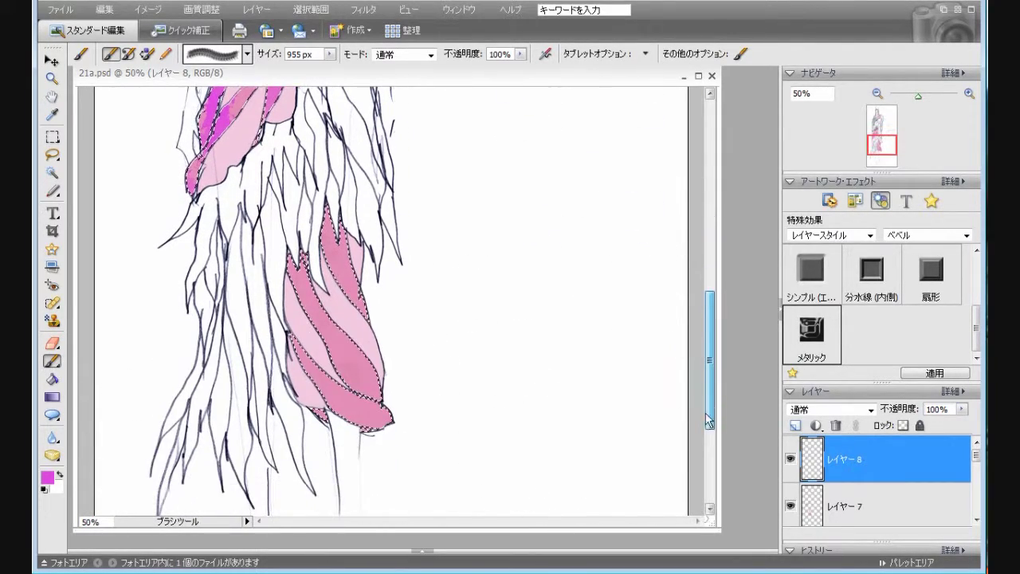
mouse_move(447, 350)
left_mouse_down()
mouse_move(462, 355)
mouse_move(343, 255)
mouse_move(494, 231)
mouse_move(513, 239)
mouse_move(518, 255)
mouse_move(471, 227)
mouse_move(486, 224)
mouse_move(415, 141)
mouse_move(446, 191)
mouse_move(493, 351)
mouse_move(450, 362)
mouse_move(488, 358)
mouse_move(638, 390)
left_mouse_up()
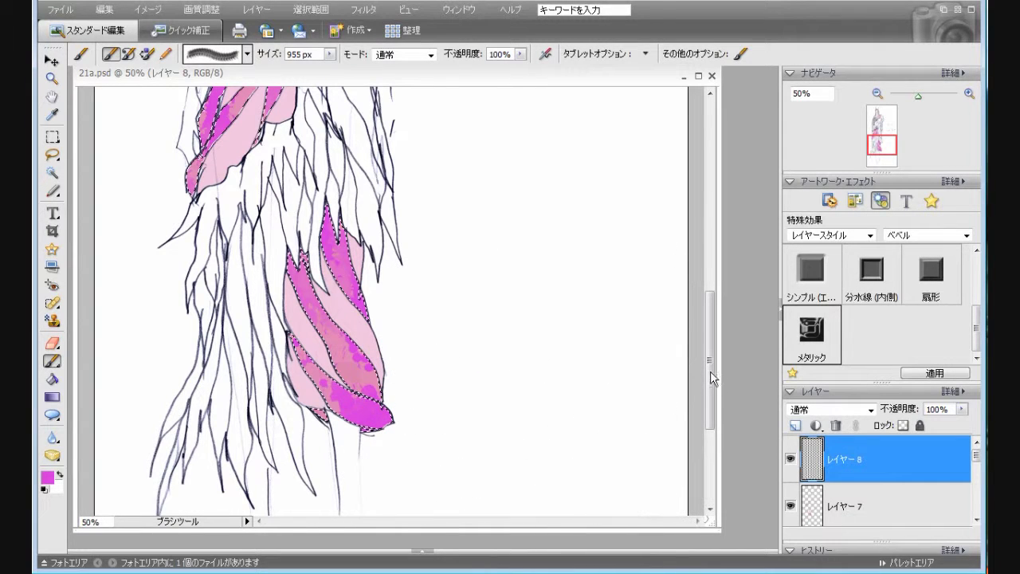
left_click_drag(708, 359, 708, 279)
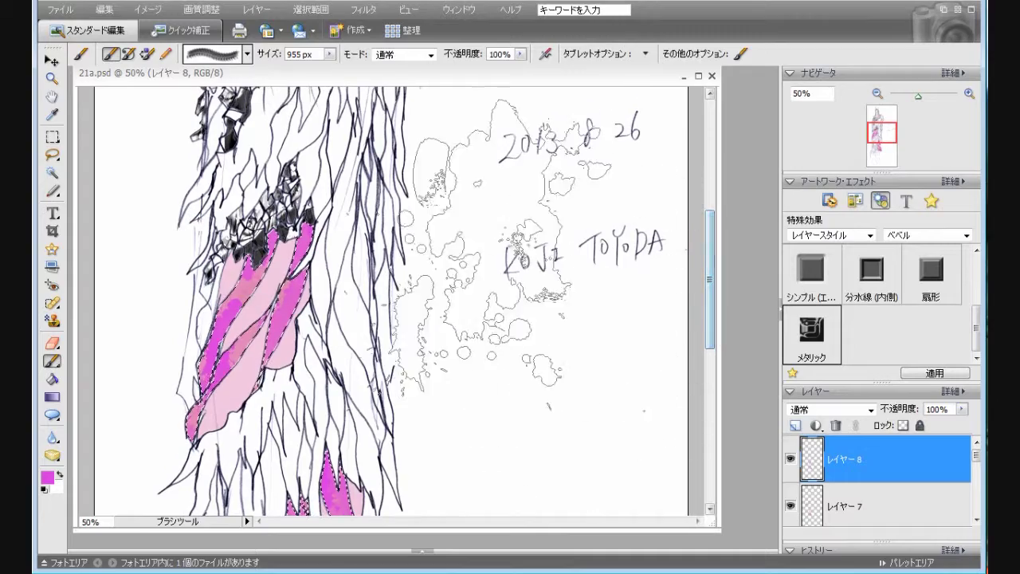
left_click_drag(478, 223, 435, 187)
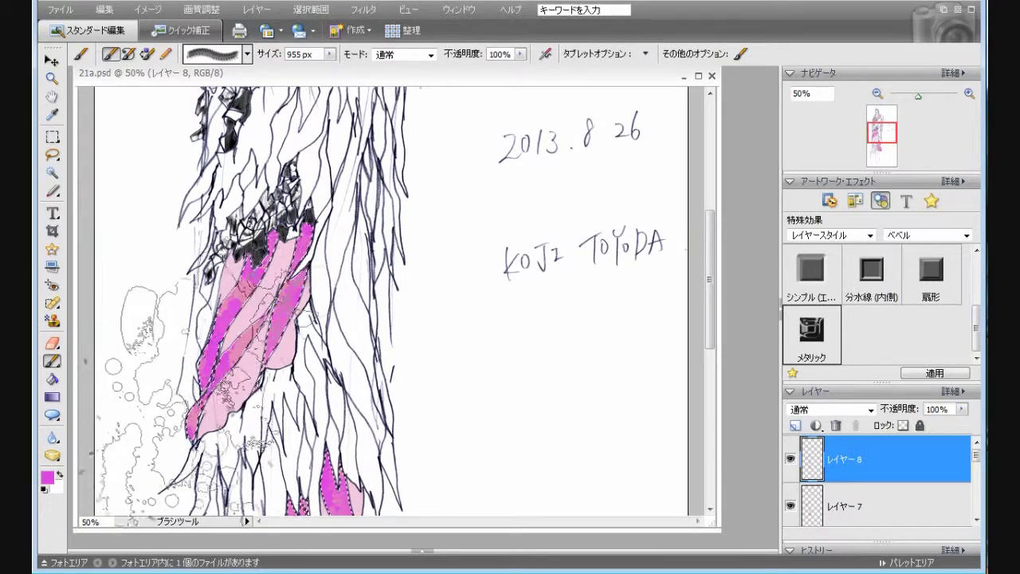
- On another new layer, shade the selected neckline and mid-body drape folds with the watercolor brush in black at 32% opacity
scroll(711, 326, "up", 1)
left_click_drag(712, 326, 713, 253)
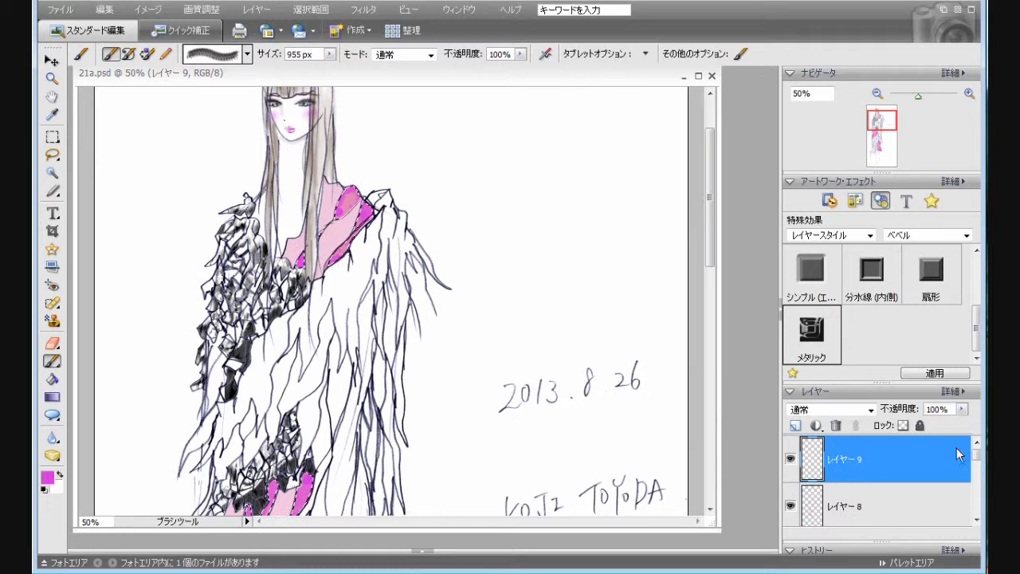
left_click(324, 11)
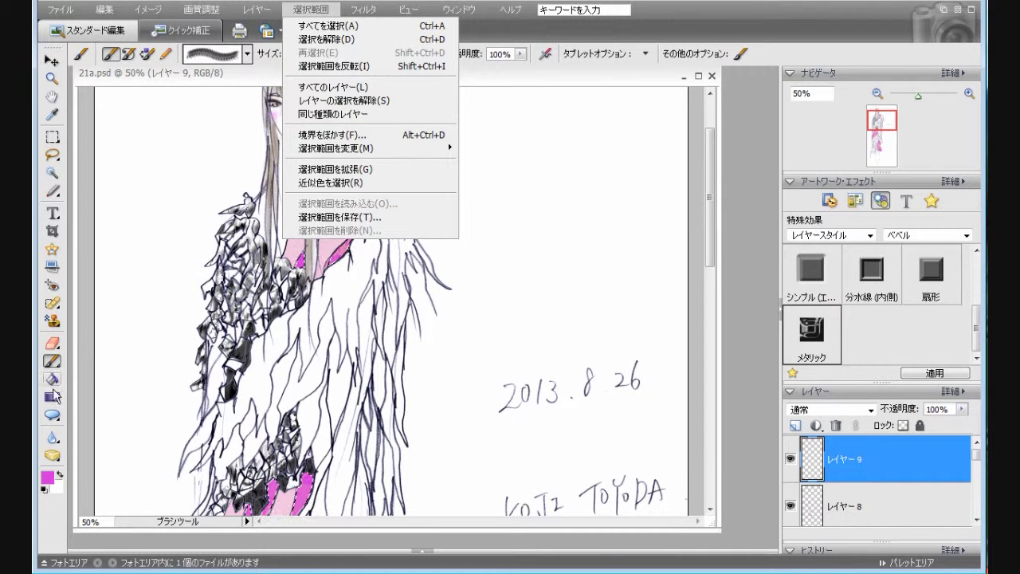
left_click(46, 490)
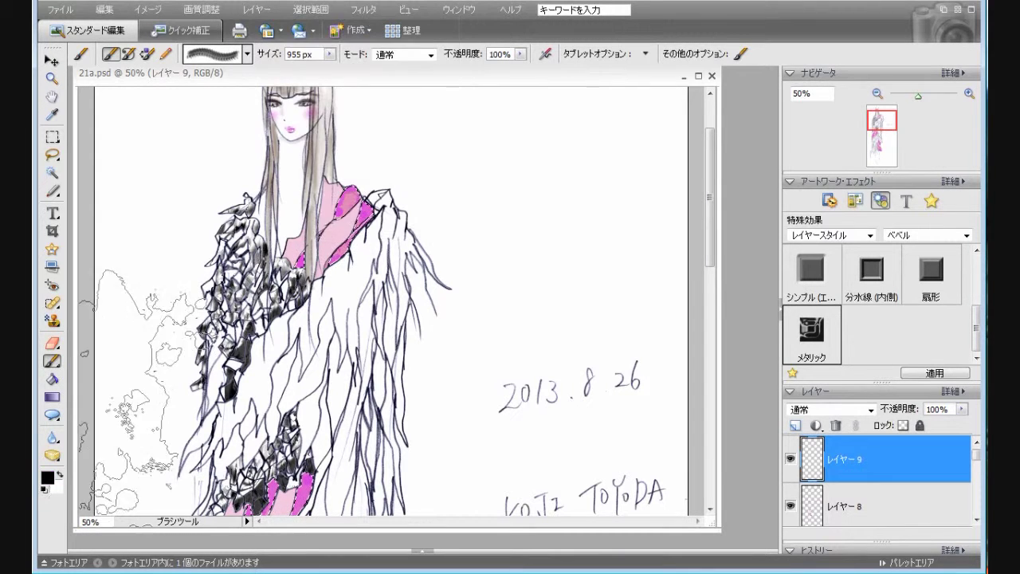
left_click(520, 54)
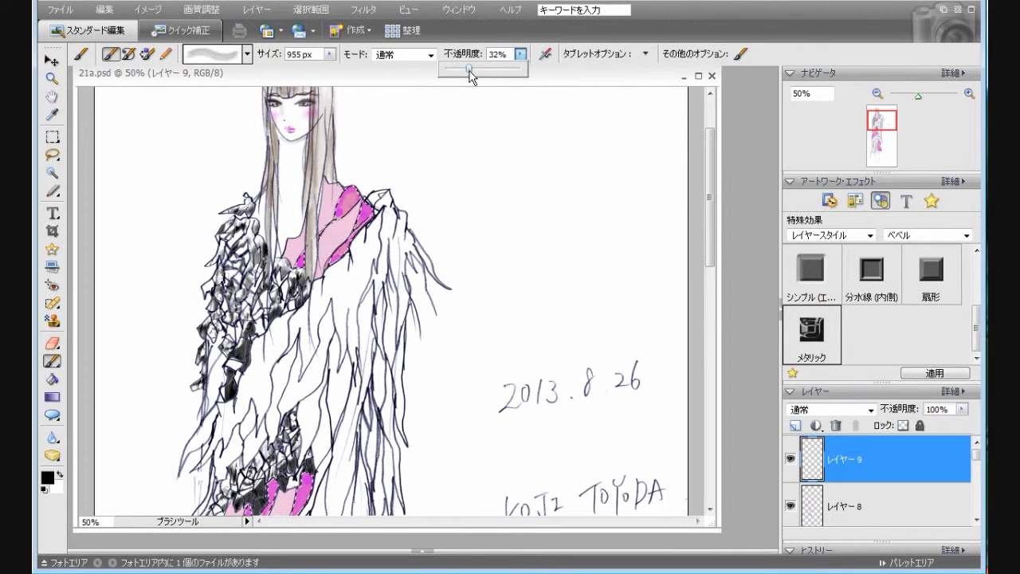
key("Return")
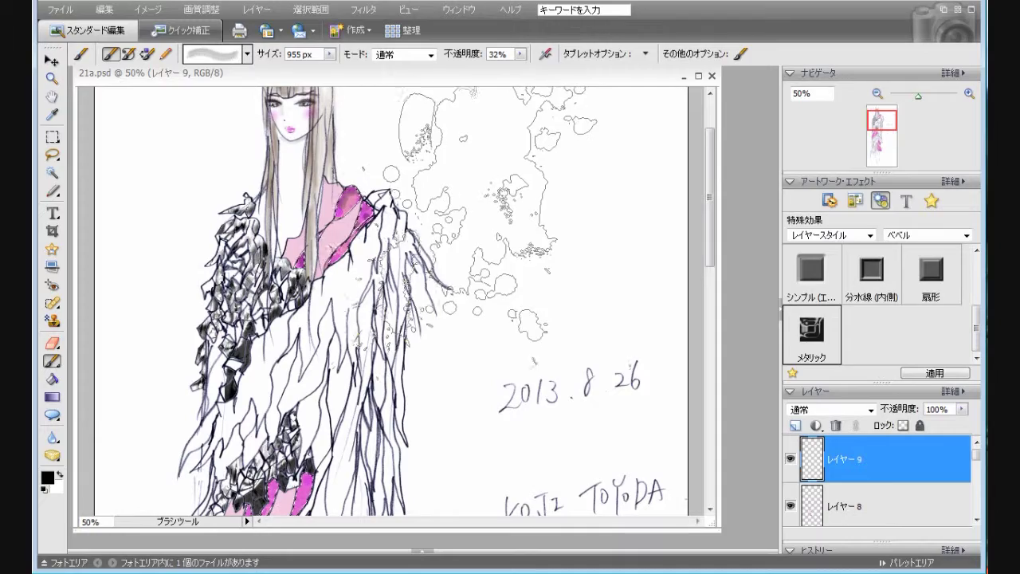
left_click_drag(713, 255, 713, 354)
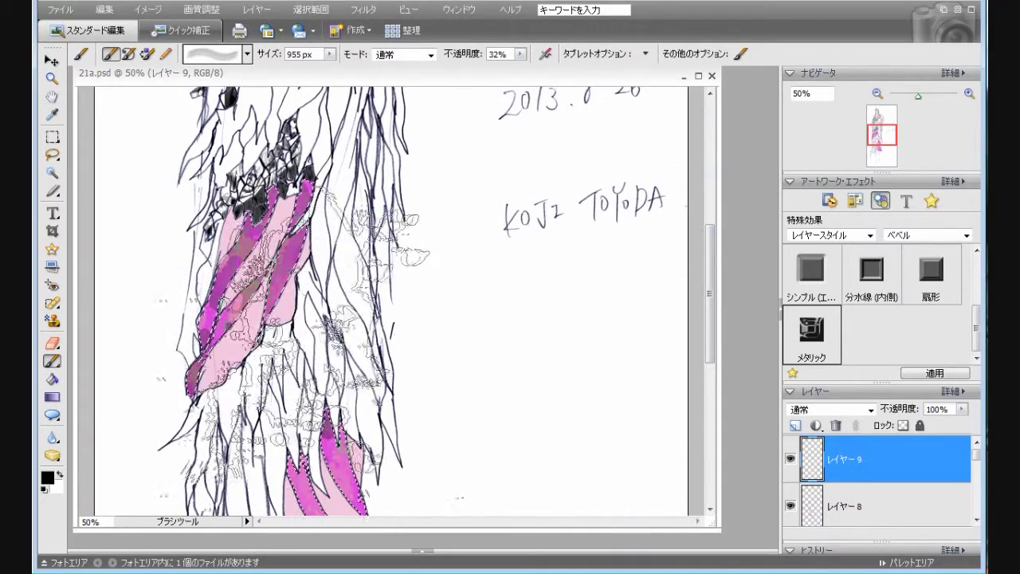
- Undo the last black shading on the mid-body drape and repaint its darker folds in black at 32% opacity
left_click(105, 9)
left_click(112, 22)
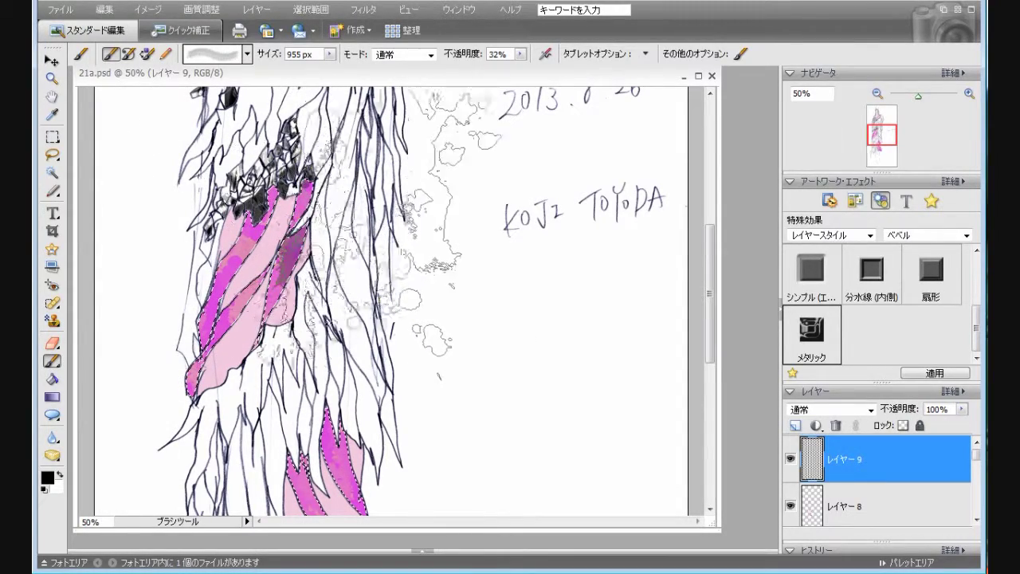
mouse_move(351, 208)
left_mouse_down()
mouse_move(96, 343)
mouse_move(103, 366)
mouse_move(111, 327)
left_mouse_up()
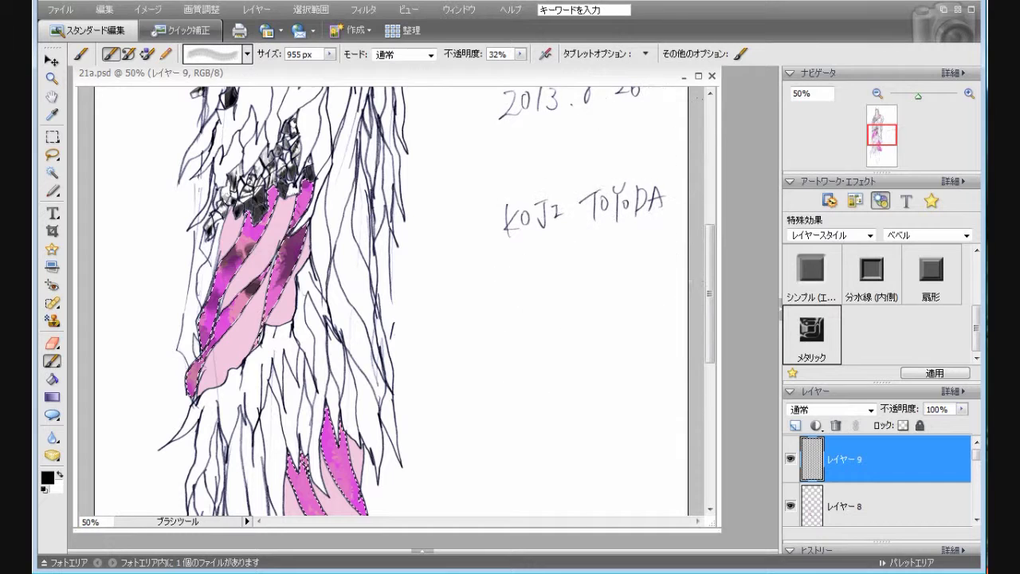
- Splatter black watercolor over the selected darker folds of the hem, drape and neckline at 81% brush opacity
left_click_drag(710, 252, 714, 328)
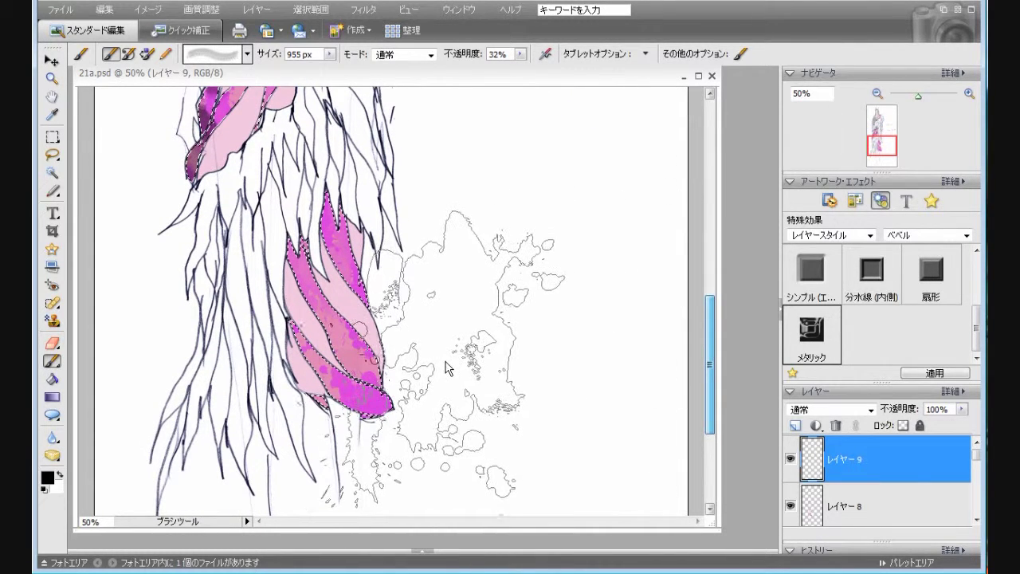
scroll(444, 369, "down", 2)
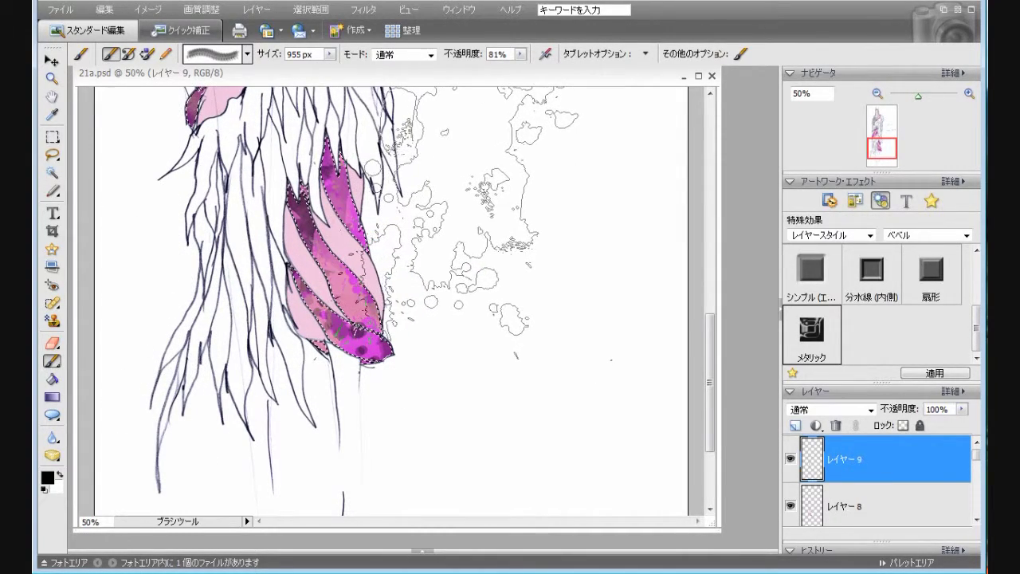
left_click(494, 231)
left_click_drag(711, 341, 709, 227)
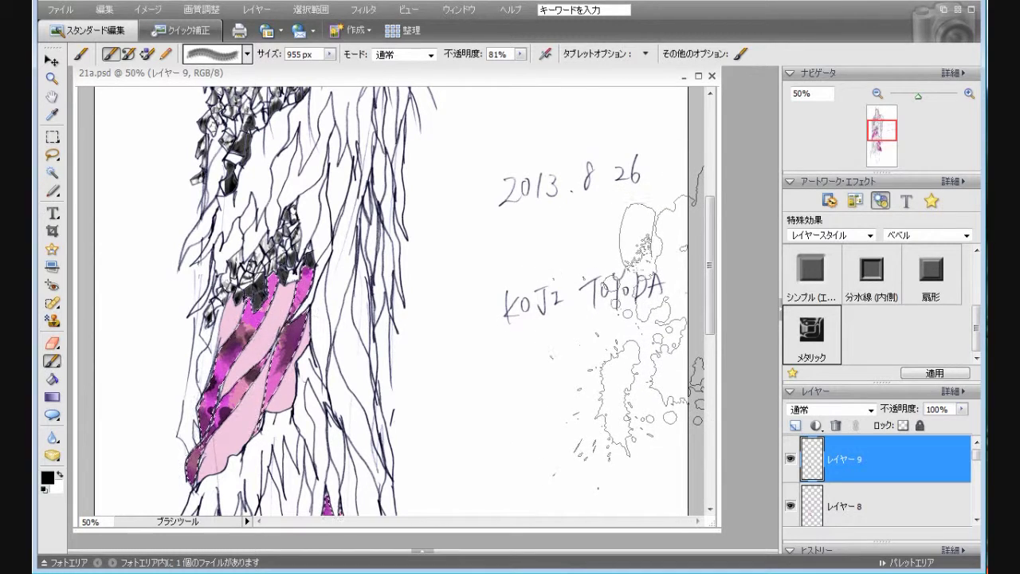
left_click_drag(711, 311, 710, 252)
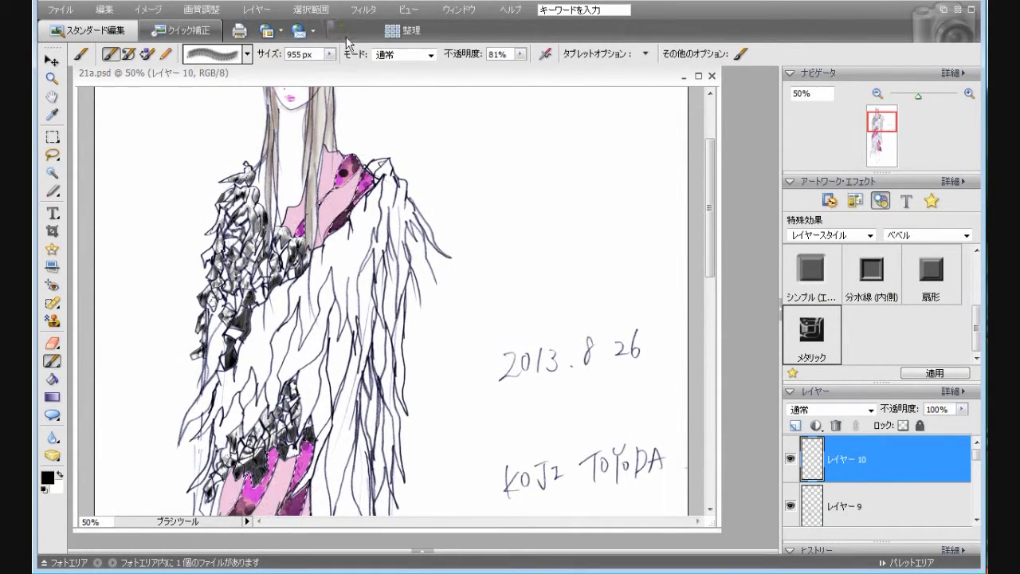
- Clear the selection and, on the background layer, select the light pink folds from neckline to hem with the Magic Wand
left_click(326, 11)
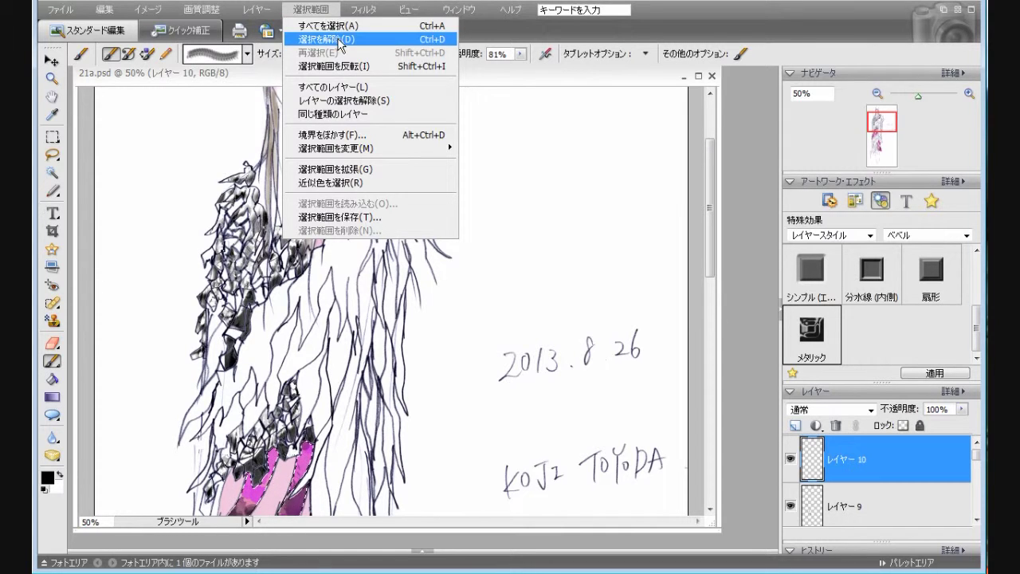
left_click(337, 38)
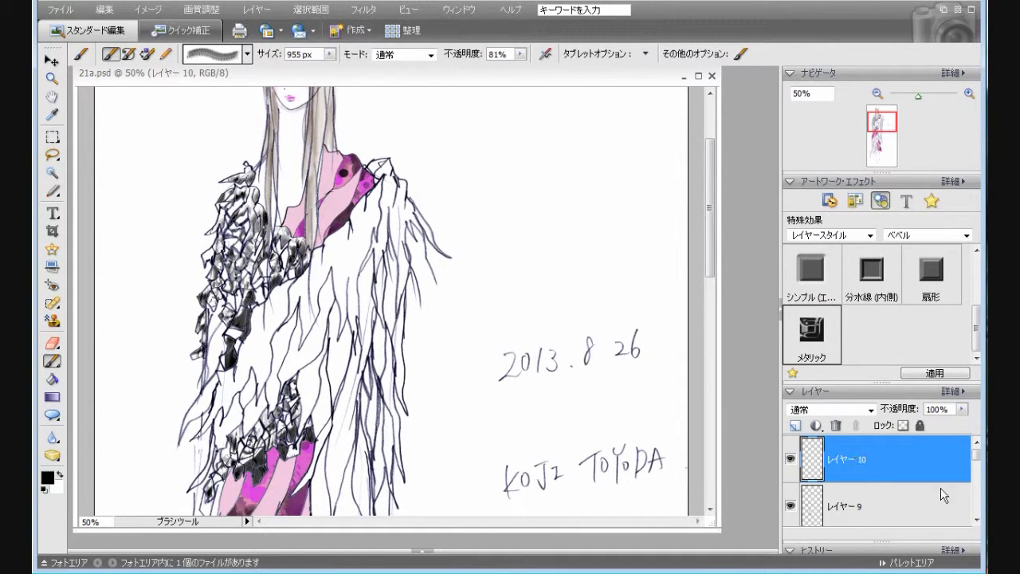
left_click_drag(978, 460, 973, 498)
left_click(893, 510)
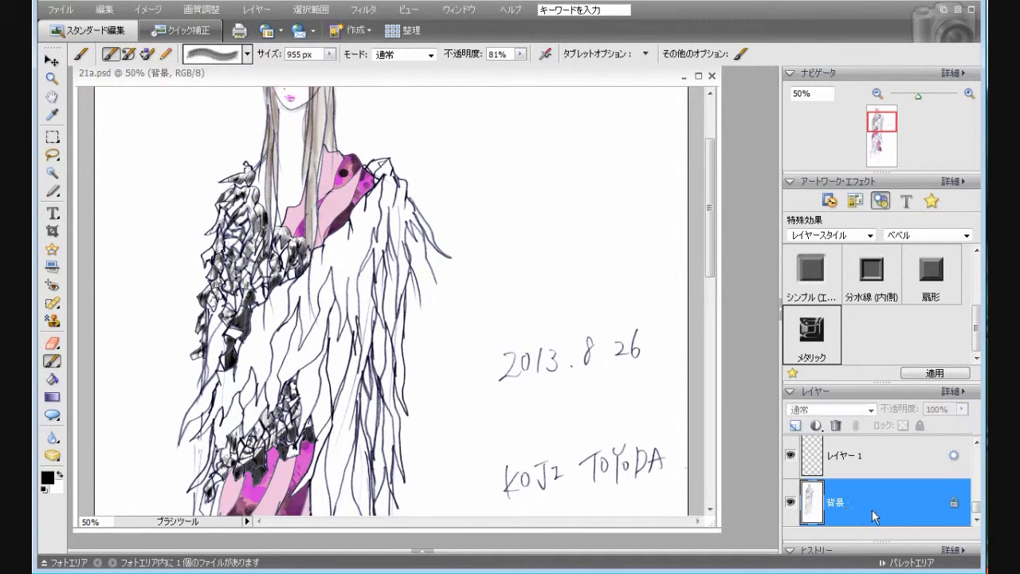
left_click(52, 173)
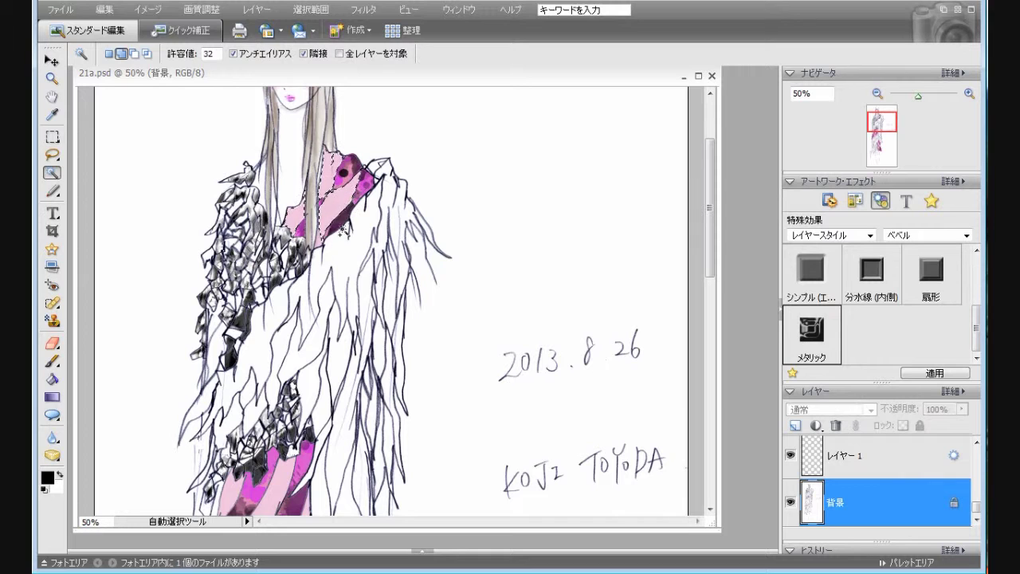
scroll(269, 252, "down", 10)
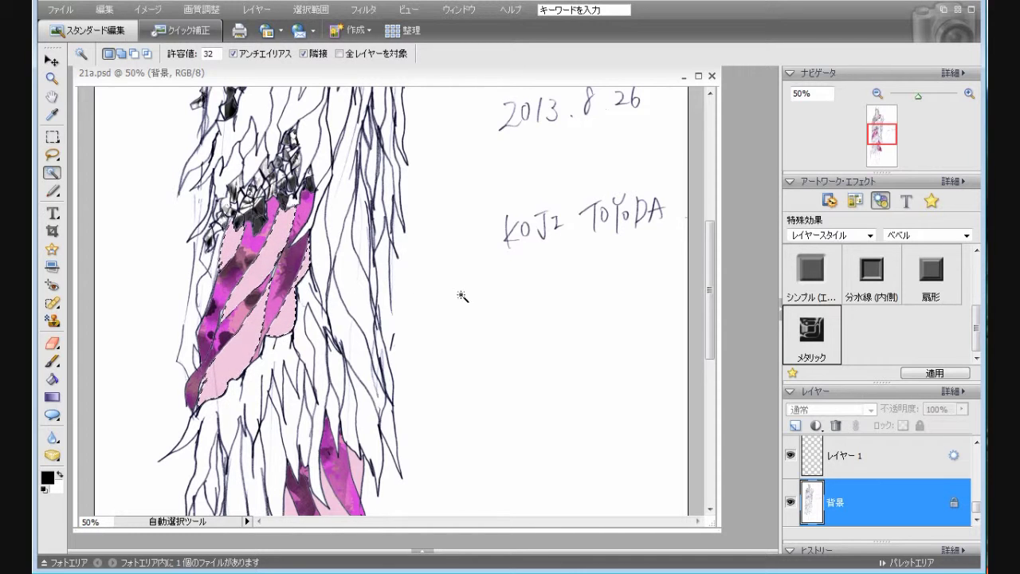
left_click_drag(708, 339, 677, 406)
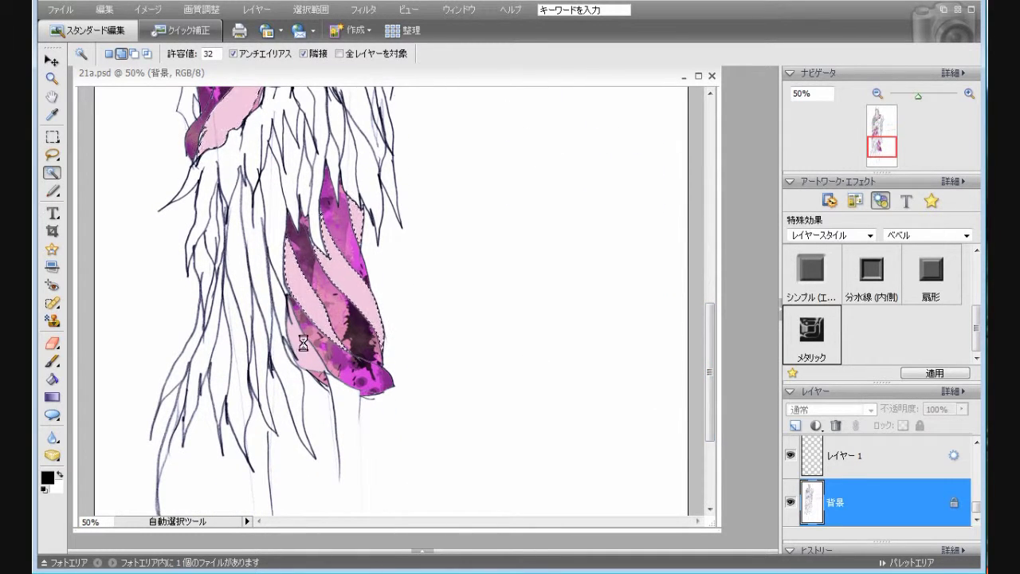
- On the empty top layer, paint black watercolor splatters at 81% opacity over the selected light pink hem folds
left_click(51, 362)
left_click_drag(978, 510, 977, 498)
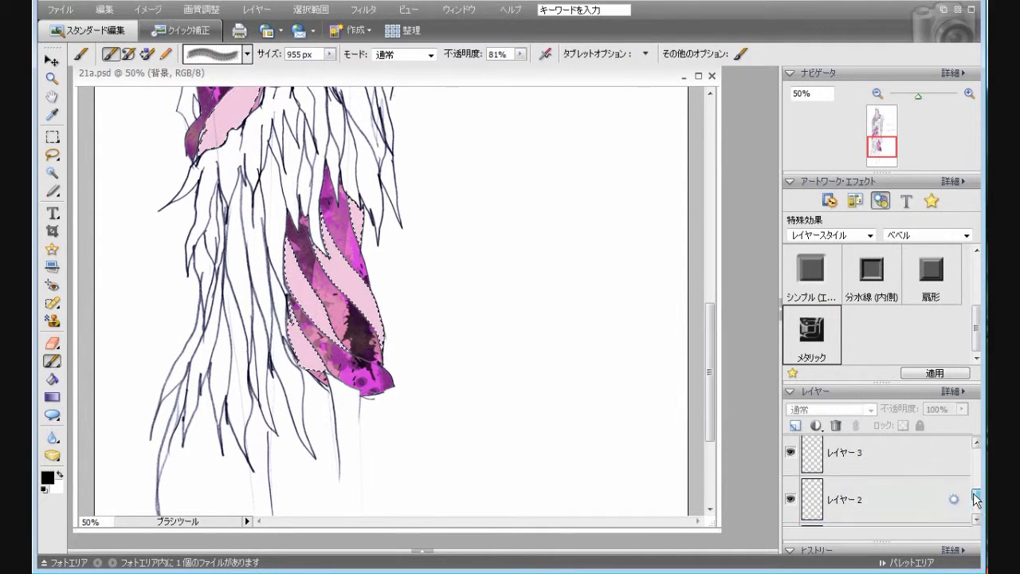
left_click(908, 465)
left_click_drag(705, 427, 712, 404)
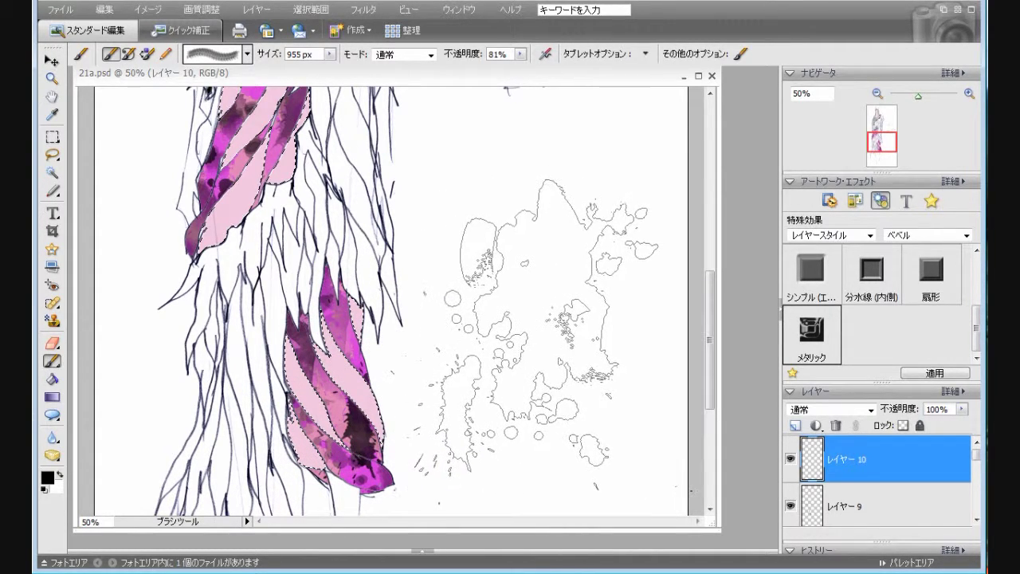
left_click_drag(536, 342, 535, 344)
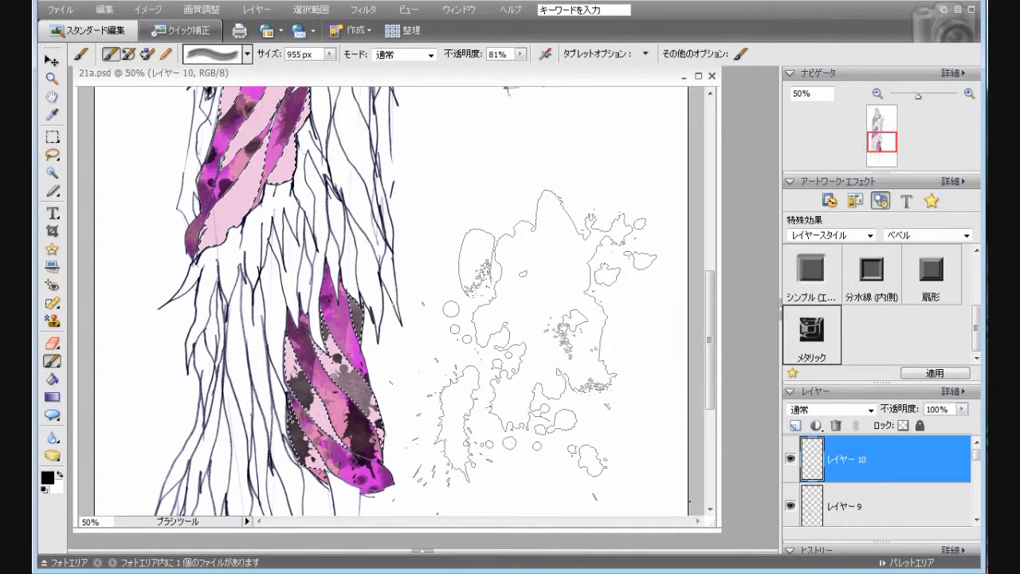
- Paint black watercolor splatters over the selected light drape and neckline folds, and add more splatters to the hem folds
left_click_drag(709, 340, 712, 301)
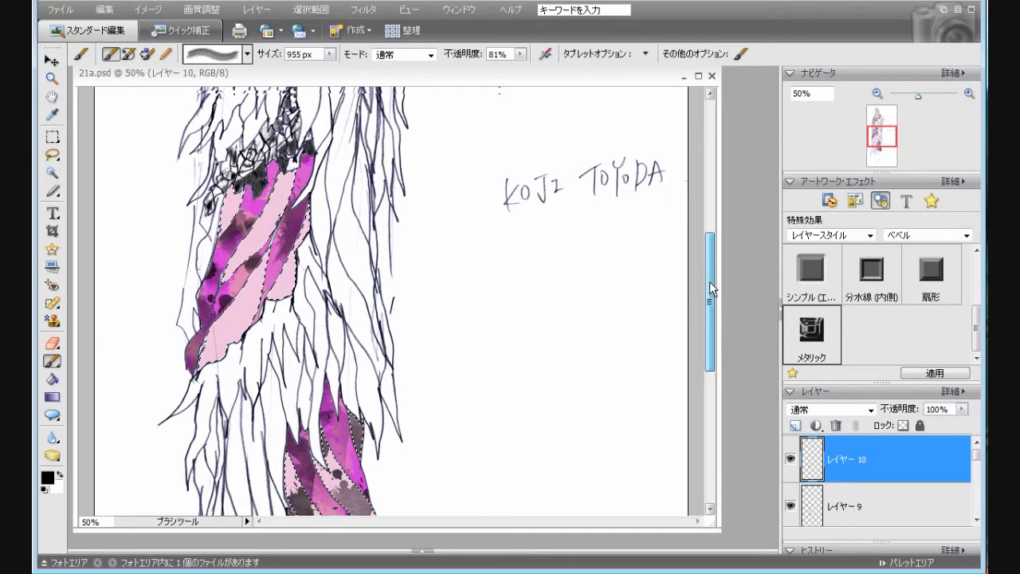
scroll(709, 281, "up", 5)
scroll(710, 269, "down", 2)
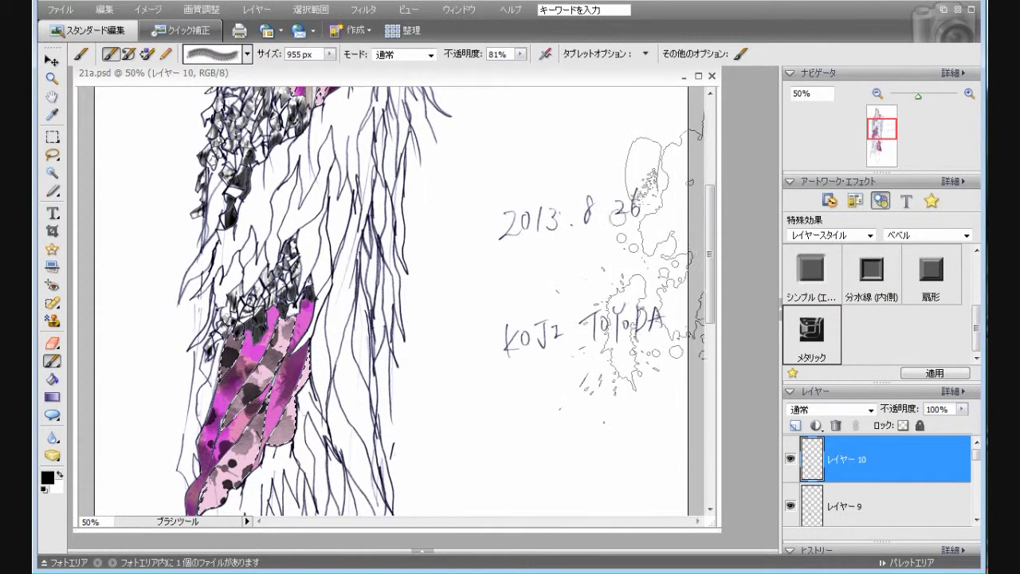
left_click_drag(712, 279, 715, 209)
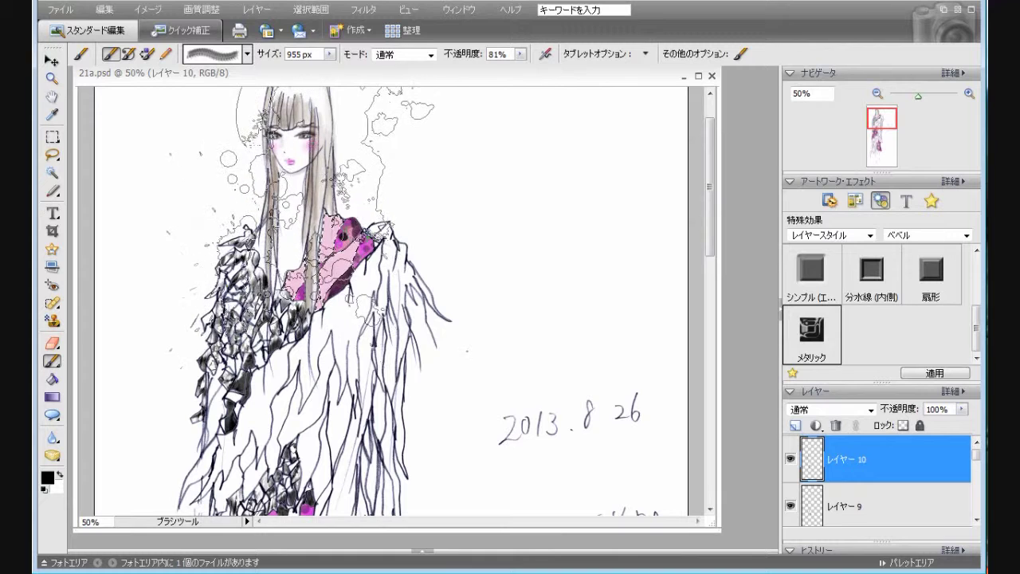
left_click(306, 223)
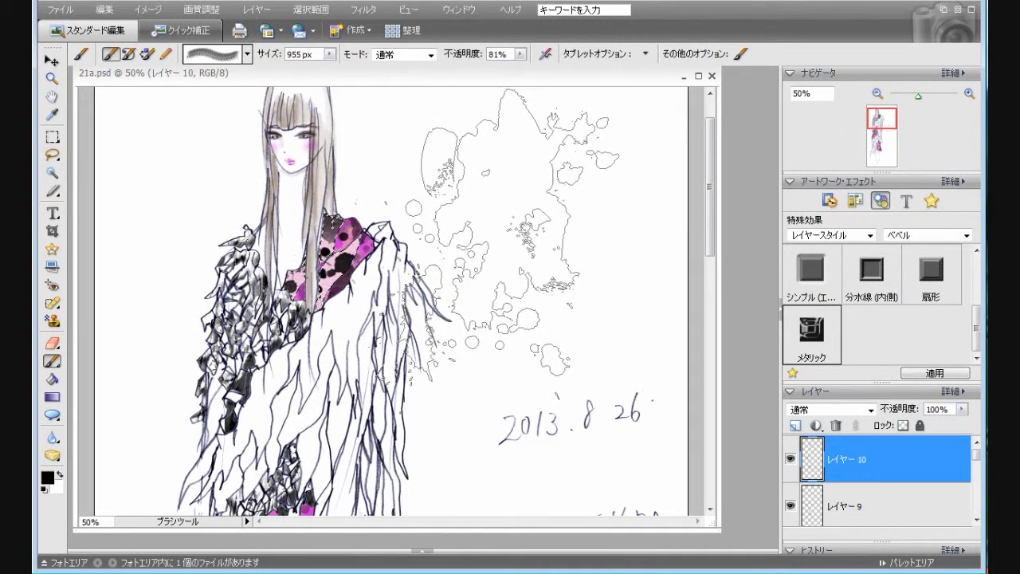
left_click_drag(713, 236, 714, 402)
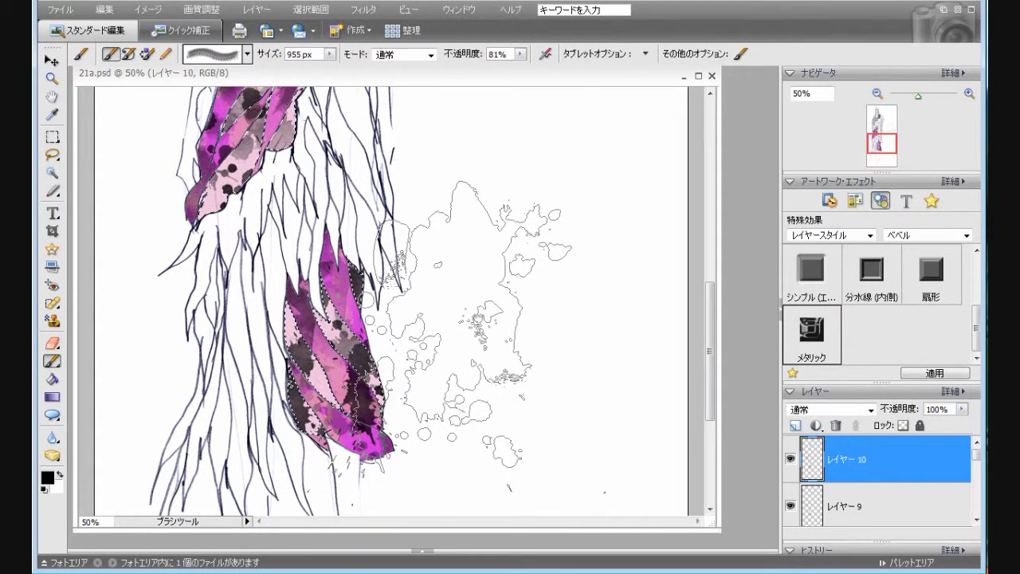
left_click_drag(713, 364, 725, 192)
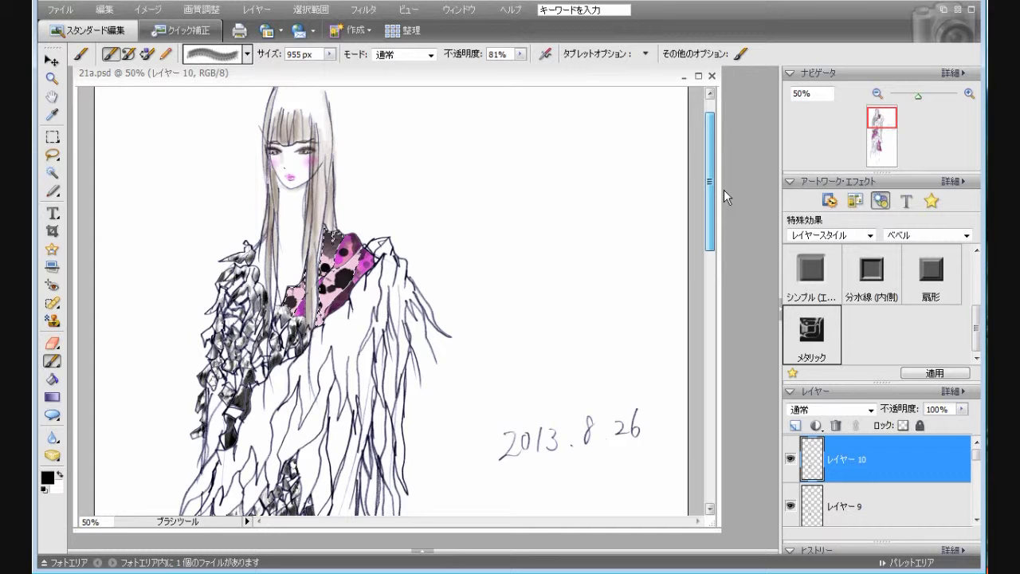
left_click_drag(724, 190, 723, 185)
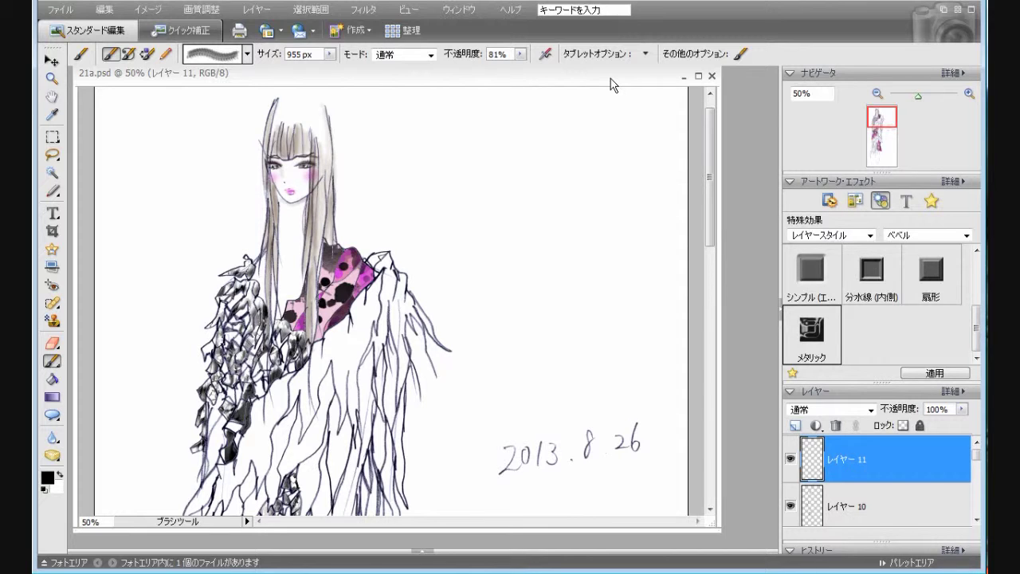
- Set the Paint Bucket to fill with a pattern for coloring the coat's upper panels on the new layer
key("k")
mouse_move(709, 235)
left_mouse_down()
mouse_move(720, 430)
mouse_move(727, 247)
mouse_move(730, 377)
mouse_move(744, 244)
left_mouse_up()
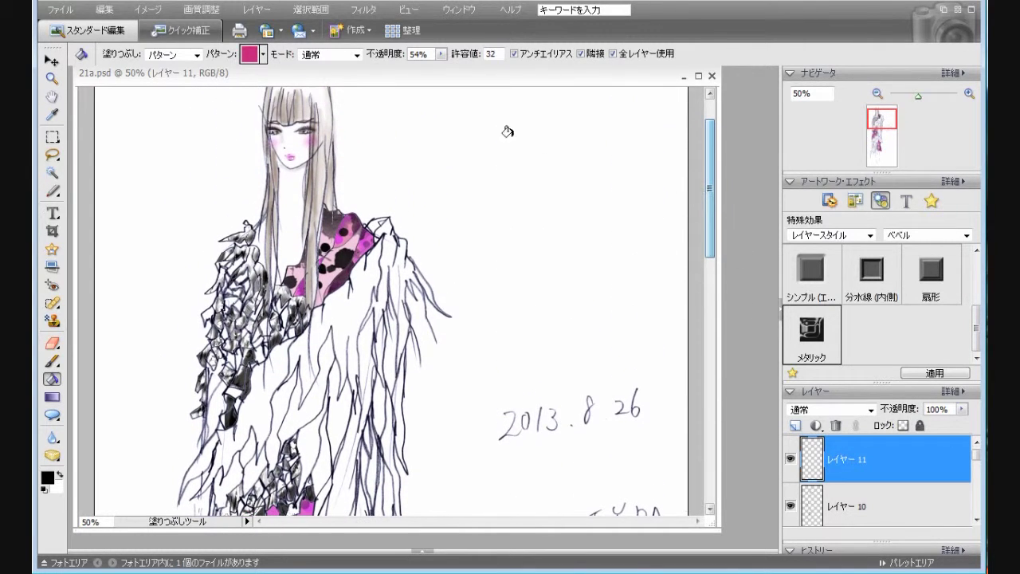
left_click(197, 54)
left_click(171, 80)
- Try filling the coat's front panel below the neckline with the black textured pattern at 54% opacity, and undo it
left_click(262, 54)
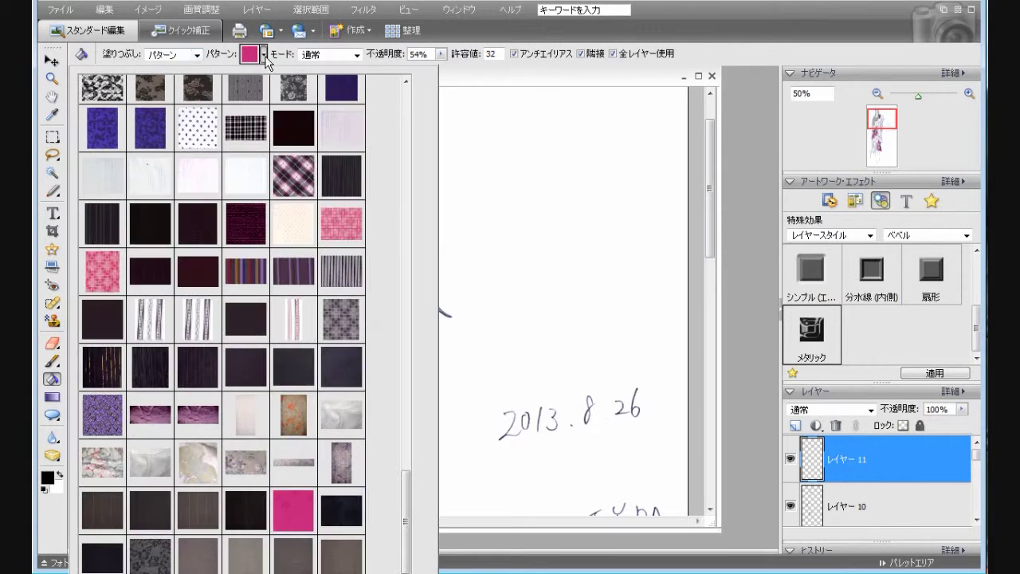
left_click_drag(408, 516, 405, 384)
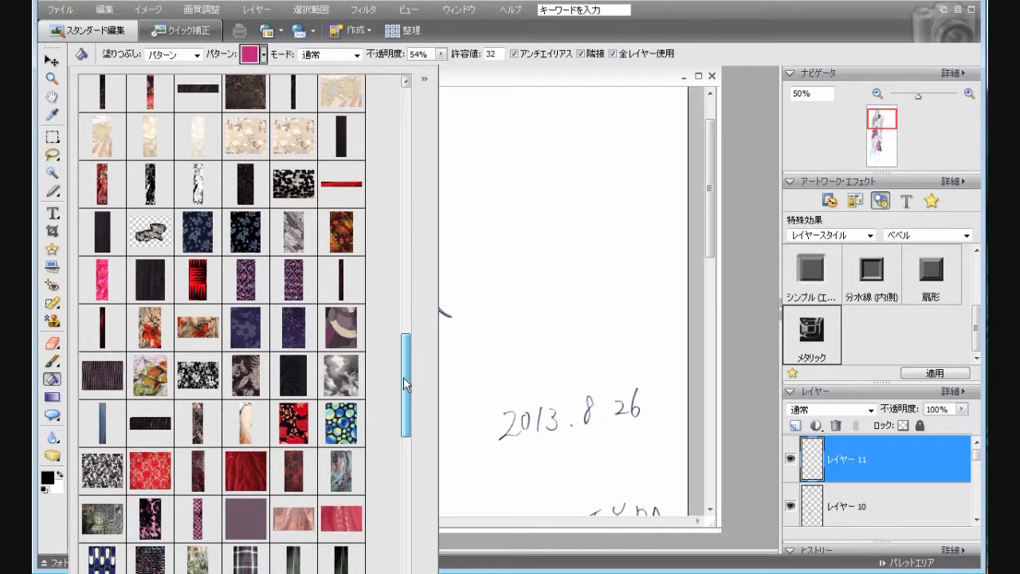
left_click_drag(405, 384, 401, 189)
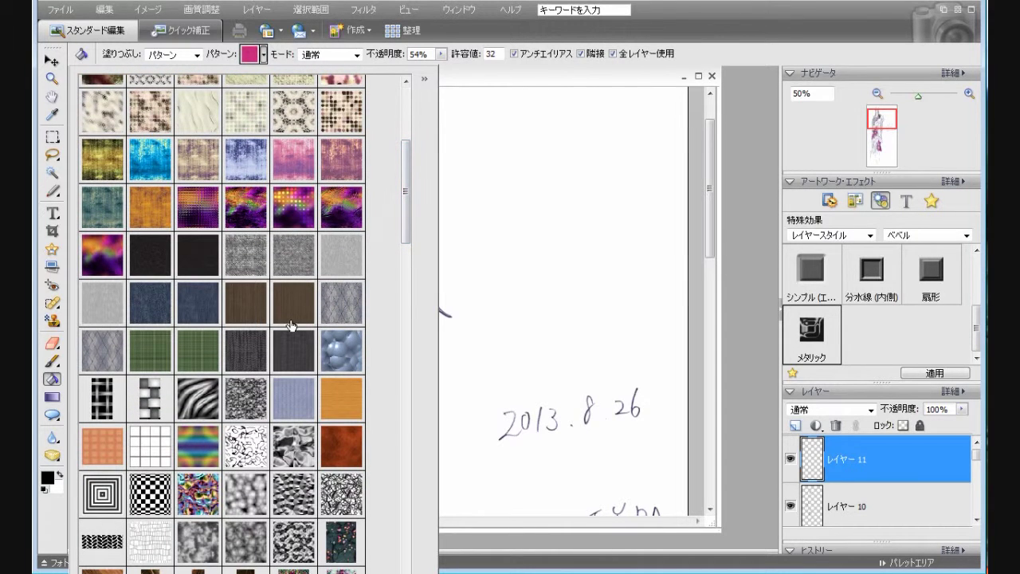
left_click(150, 259)
left_click(481, 85)
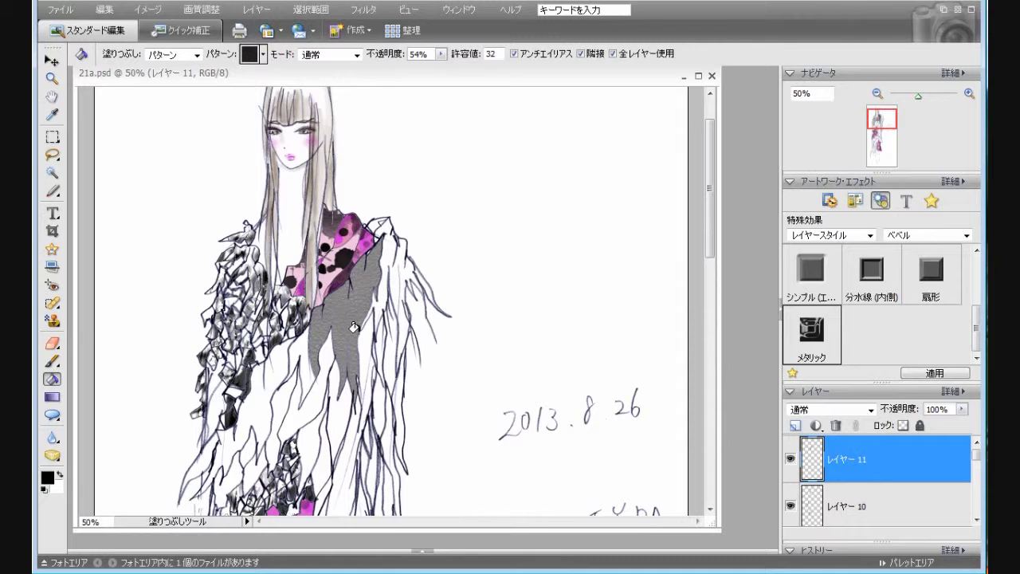
left_click(105, 10)
left_click(128, 26)
- Set the fill opacity to 100%, testing the black textured pattern on the coat's front panel and undoing that fill
left_click(441, 53)
left_click_drag(443, 70, 445, 71)
left_click(355, 303)
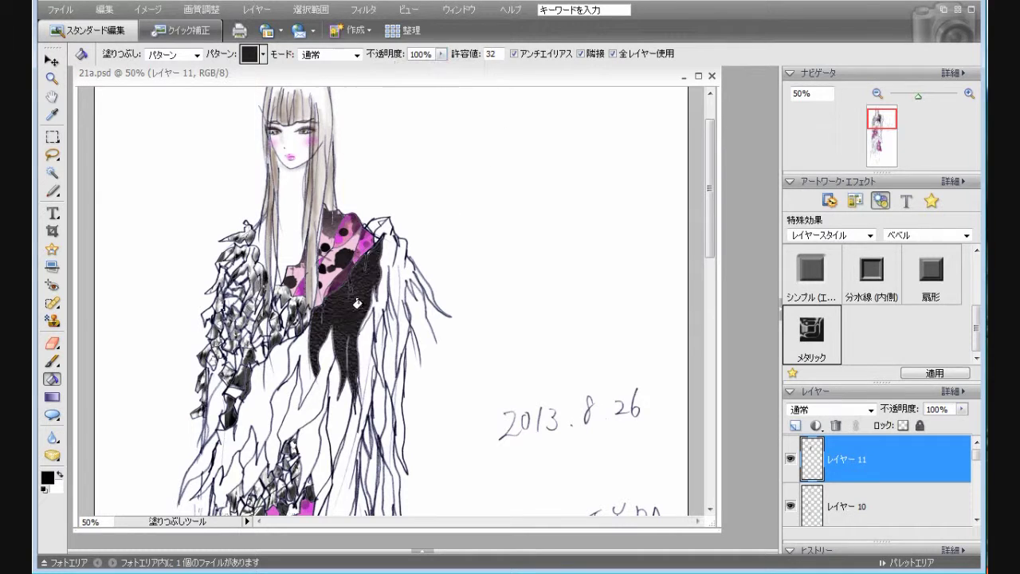
left_click(104, 9)
left_click(128, 26)
- Fill the coat's front panels below the neckline with the black-and-gold fabric pattern at 100% opacity
left_click(263, 54)
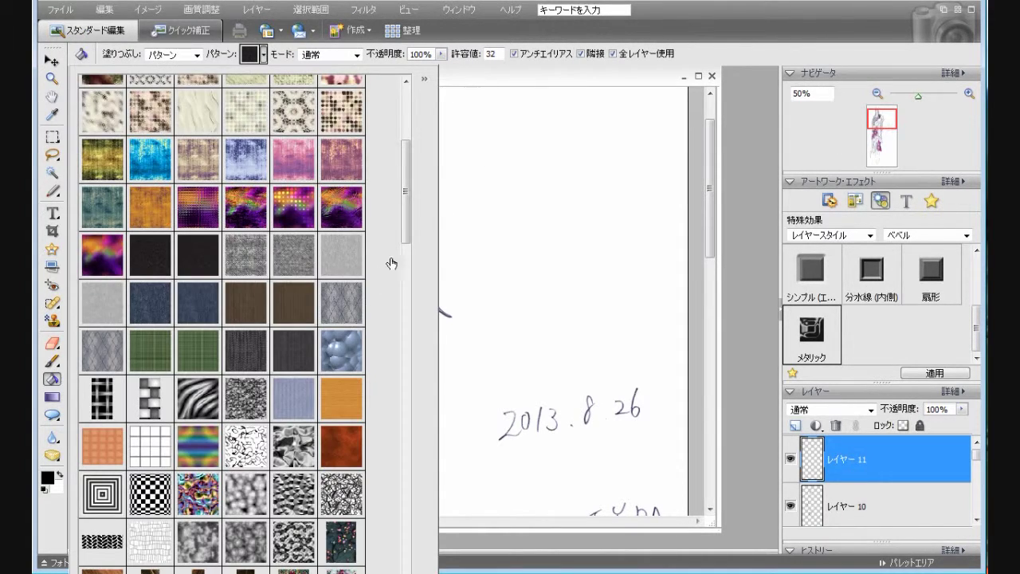
left_click_drag(401, 239, 398, 340)
left_click(150, 194)
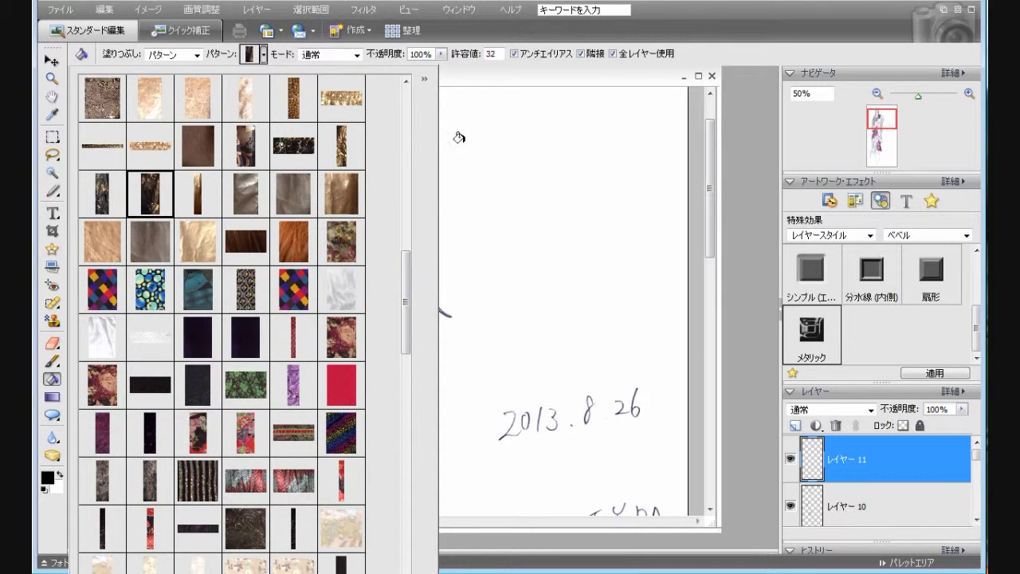
left_click(510, 87)
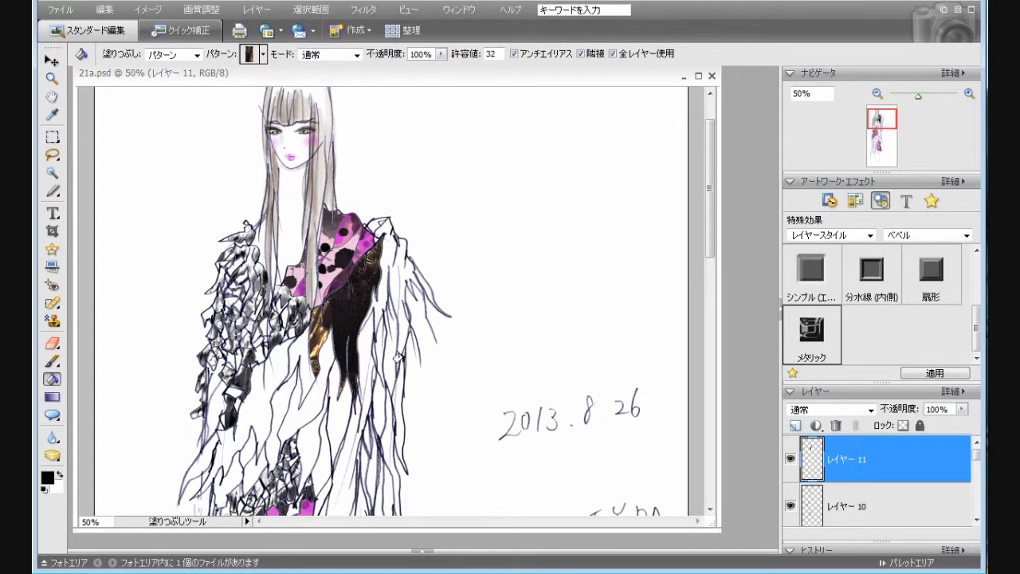
left_click(298, 338)
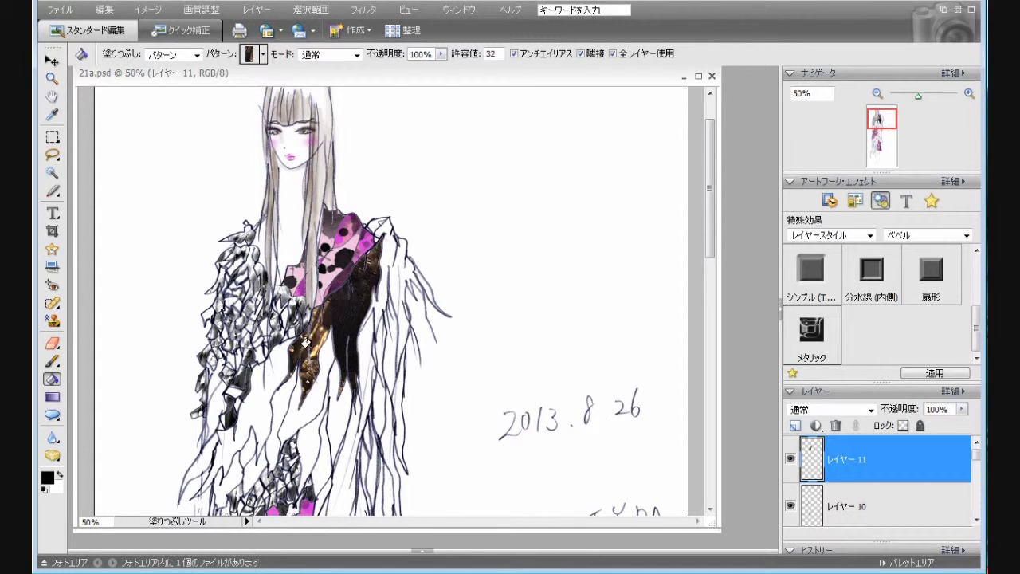
- Apply the simple inner bevel layer style to the black-and-gold pattern fill
mouse_move(714, 262)
left_mouse_down()
mouse_move(713, 325)
mouse_move(711, 289)
left_mouse_up()
scroll(878, 279, "up", 5)
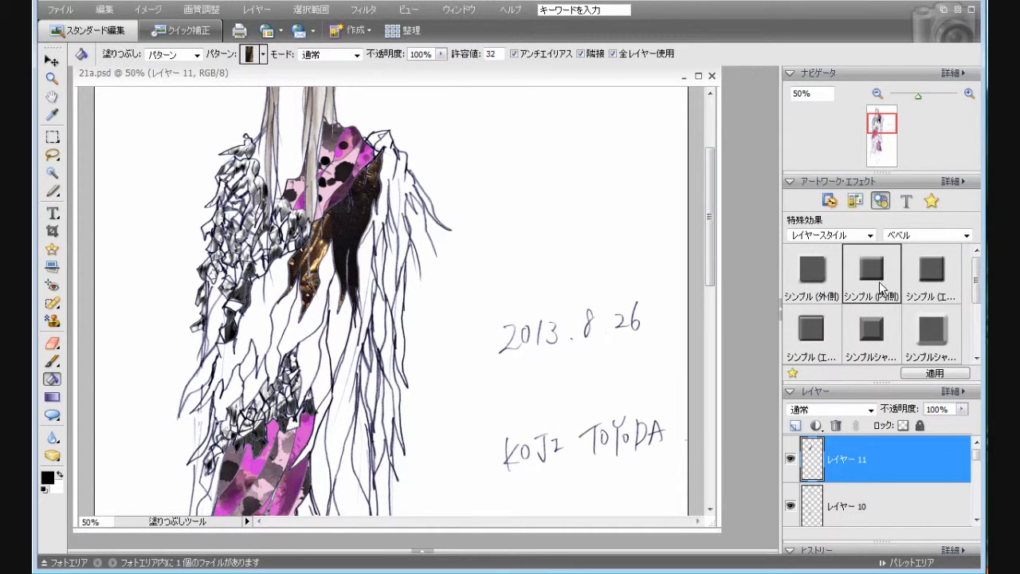
double_click(879, 282)
- On a new layer, fill the shoulder and upper sleeve strips with the same black-and-gold fabric pattern
left_click(795, 425)
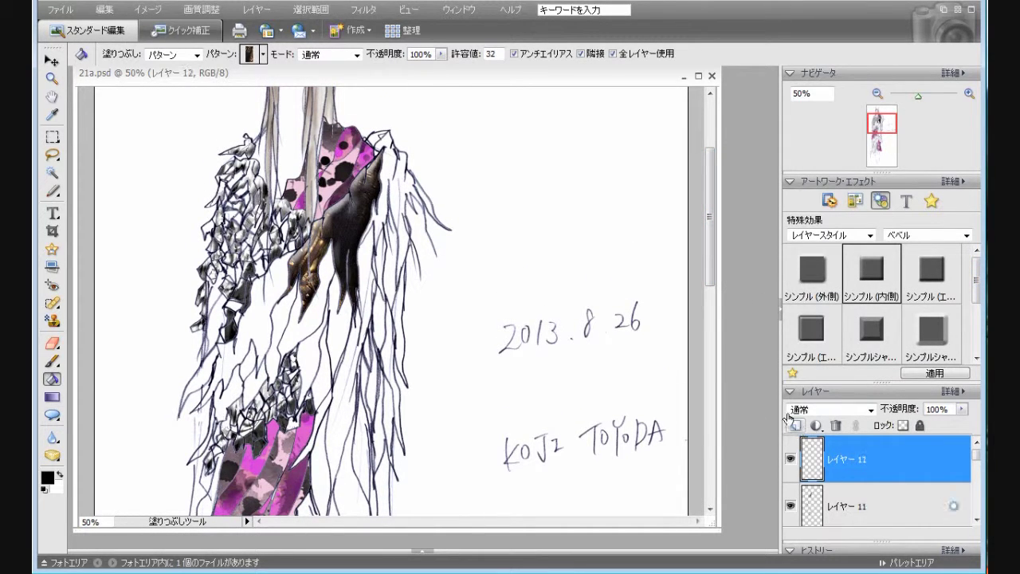
left_click(416, 193)
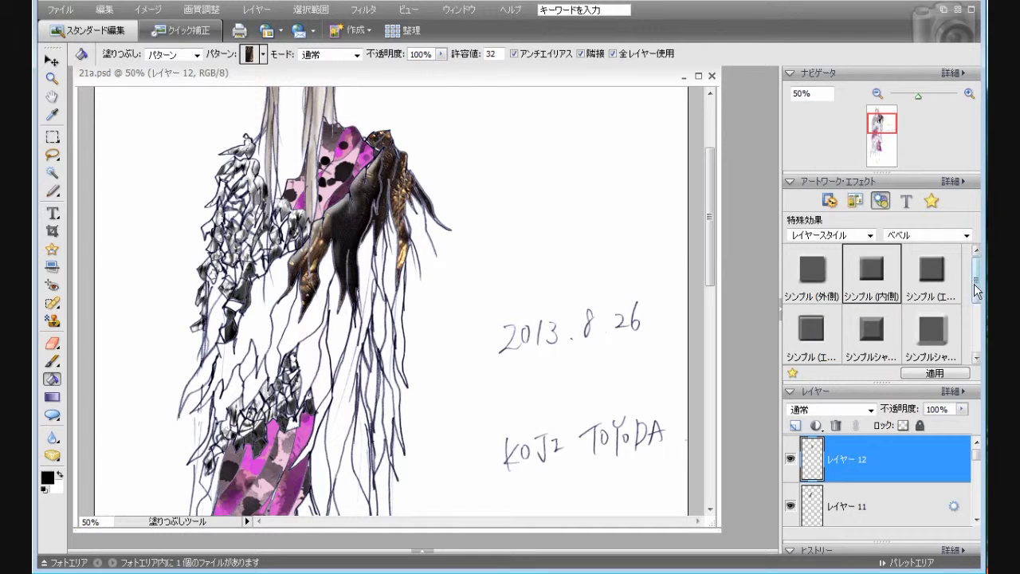
- Apply the Metallic bevel to the shoulder strips, and fill the diagonal torso band on a new layer with the same black-and-gold pattern and bevel
left_click_drag(974, 284, 974, 327)
double_click(826, 339)
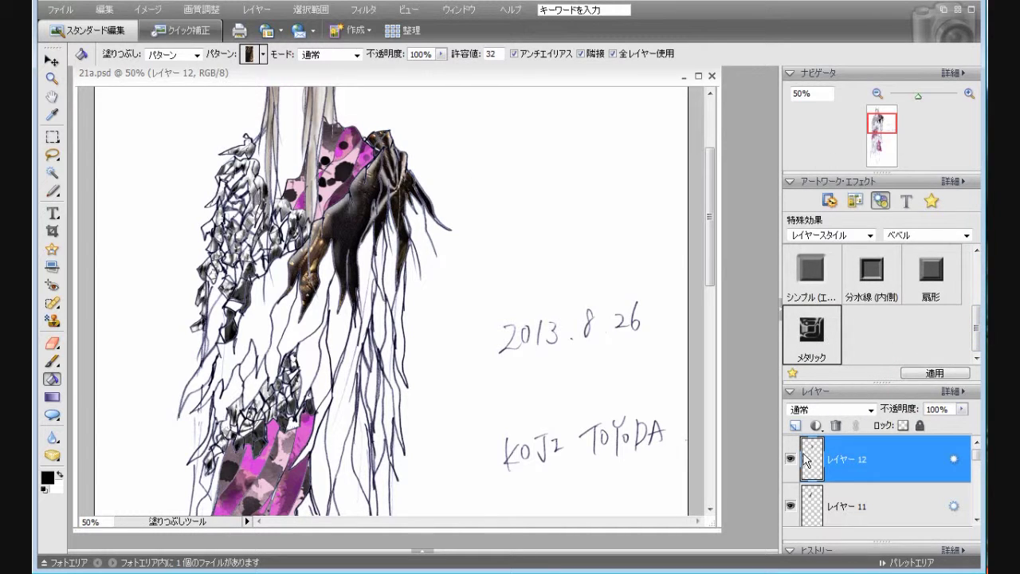
left_click(793, 427)
left_click(260, 293)
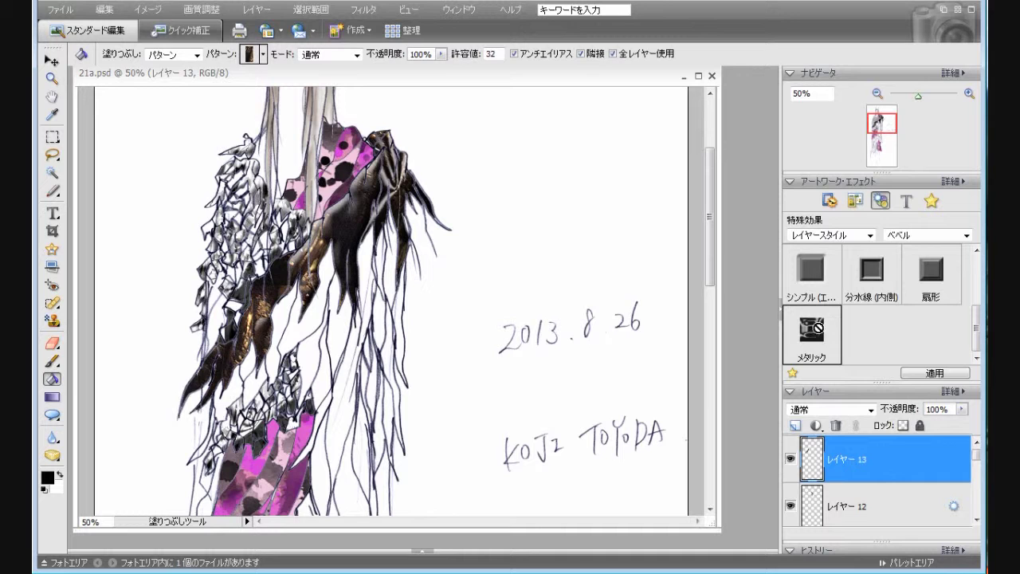
left_click(815, 328)
- Fill the diagonal band and strips directly beneath the pink folds with the black-and-gold pattern on the current metallic layer
left_click_drag(717, 274, 716, 368)
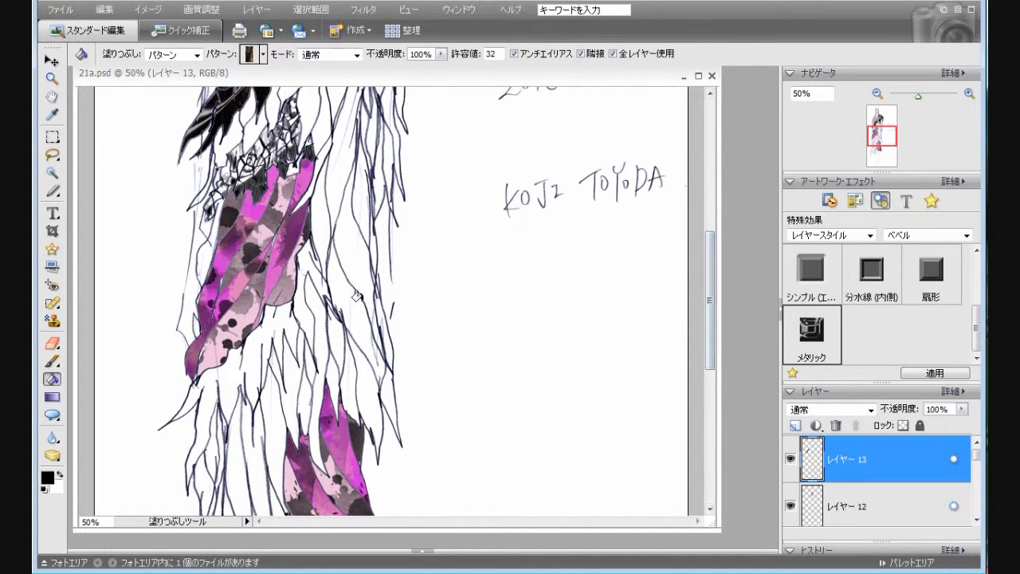
left_click(281, 314)
left_click(208, 386)
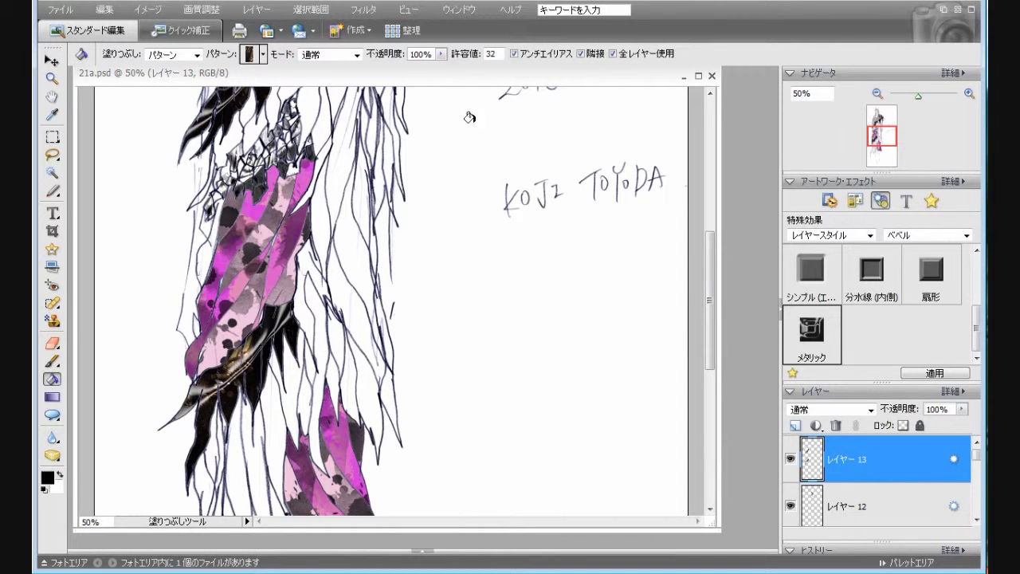
- On a new layer, fill the strips beside the lower end of the pink folds with the black-and-gold pattern and apply the simple inner bevel
left_click(793, 426)
scroll(711, 309, "up", 3)
left_click_drag(712, 298, 713, 326)
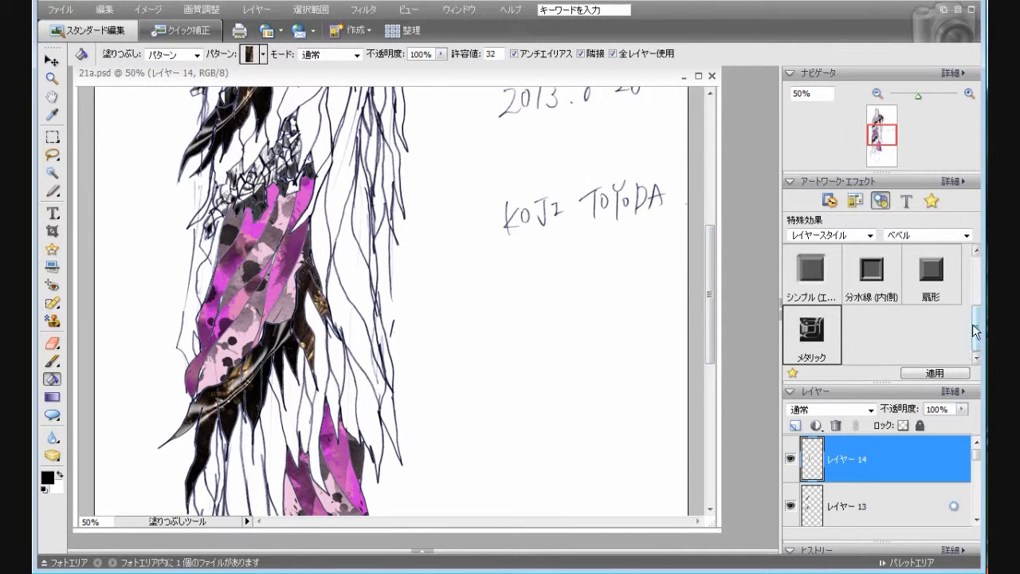
left_click_drag(978, 332, 978, 285)
double_click(883, 278)
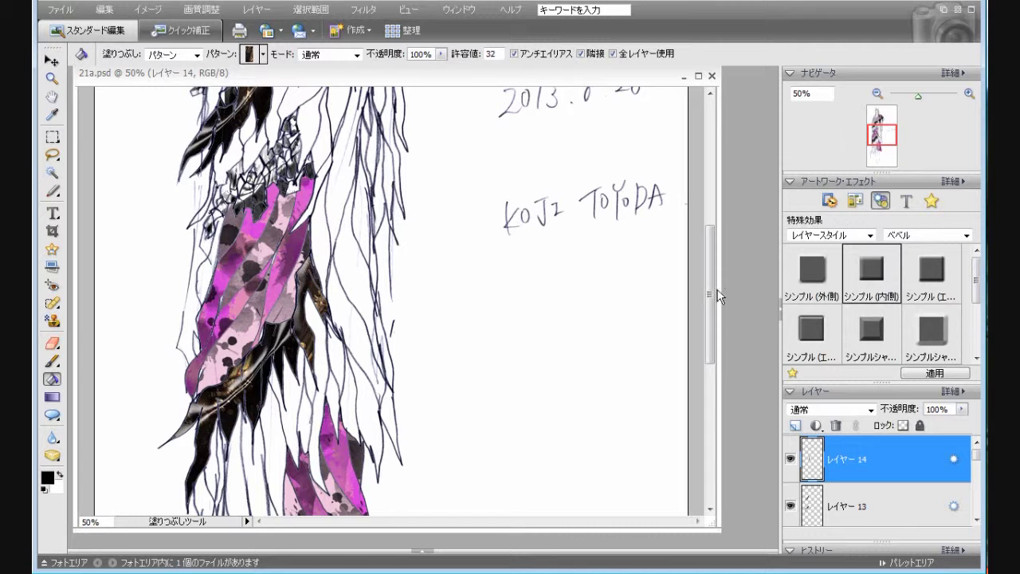
- On a new layer, fill the strips hanging under the diagonal torso band with the plain dark purple fabric pattern
mouse_move(711, 328)
left_mouse_down()
mouse_move(711, 369)
mouse_move(708, 239)
mouse_move(706, 417)
mouse_move(712, 231)
mouse_move(711, 292)
left_mouse_up()
left_click(796, 425)
mouse_move(714, 328)
left_mouse_down()
mouse_move(714, 419)
mouse_move(728, 251)
left_mouse_up()
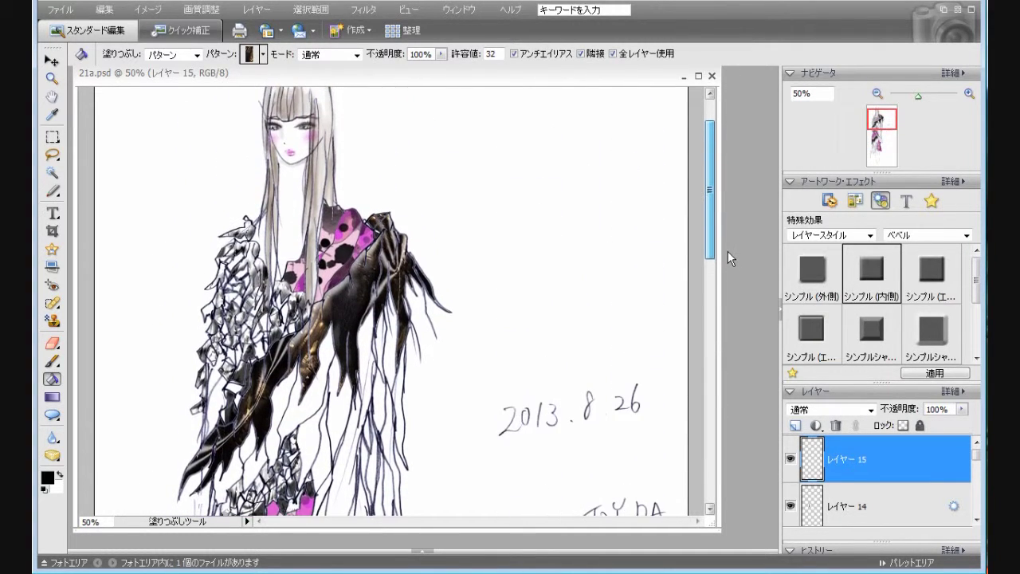
left_click(263, 54)
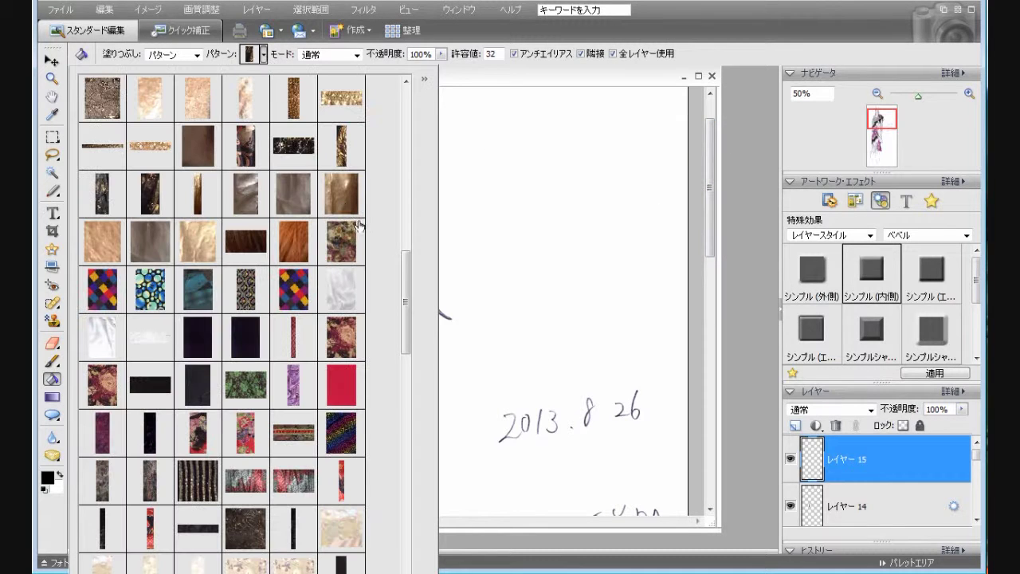
left_click_drag(404, 341, 408, 370)
left_click(240, 229)
left_click(539, 80)
left_click(315, 403)
left_click_drag(709, 261, 709, 326)
left_click(245, 286)
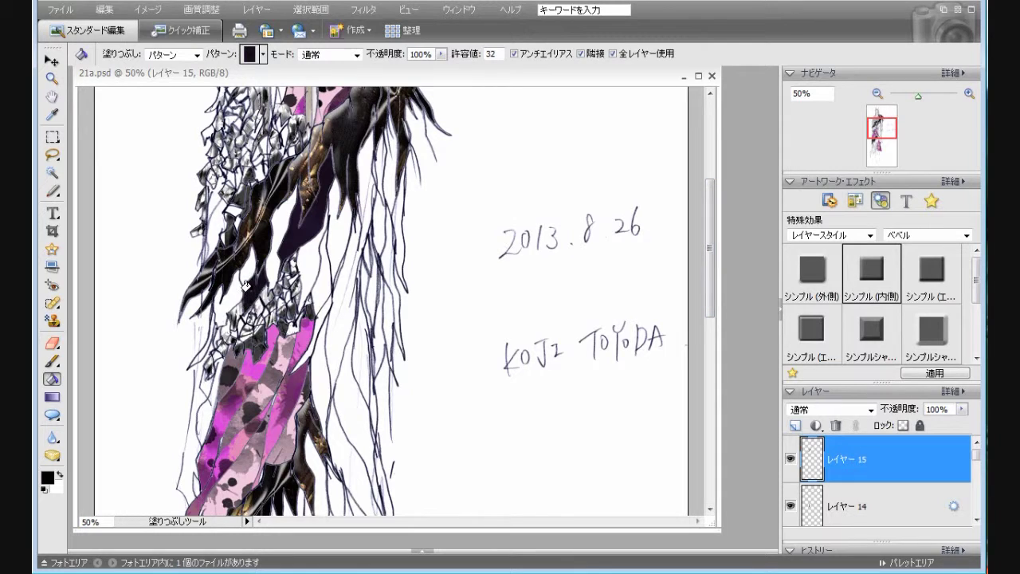
left_click(233, 294)
left_click(197, 349)
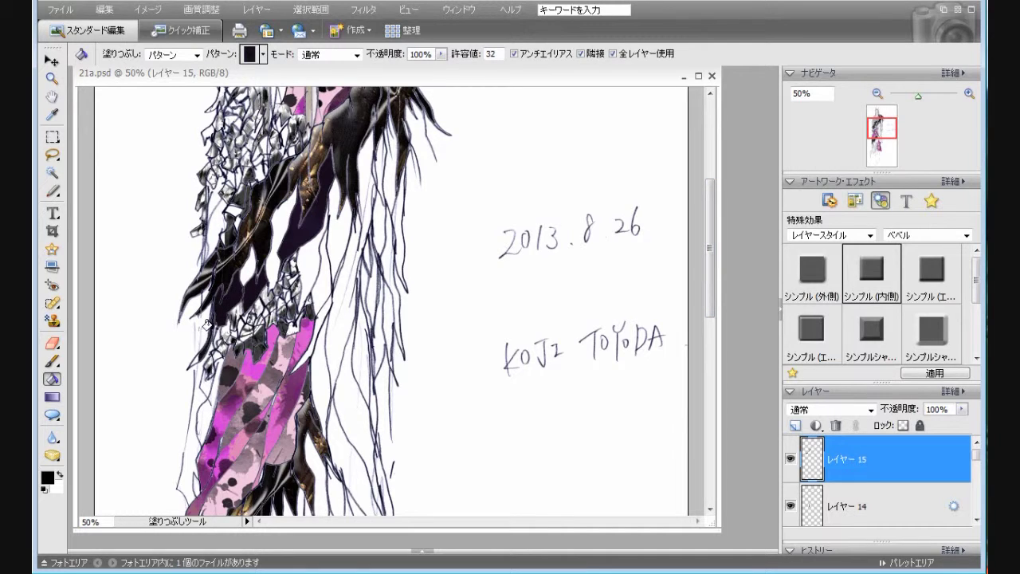
left_click(197, 352)
- Fill alternate long strips hanging below the sleeve and beside the upper pink folds with the dark purple pattern
left_click(339, 219)
left_click(373, 159)
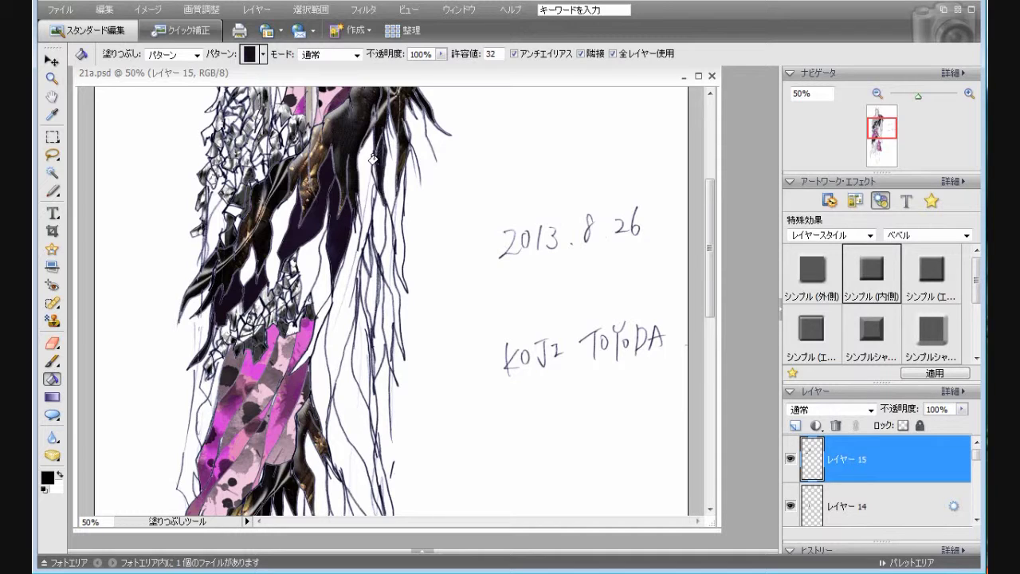
left_click(392, 204)
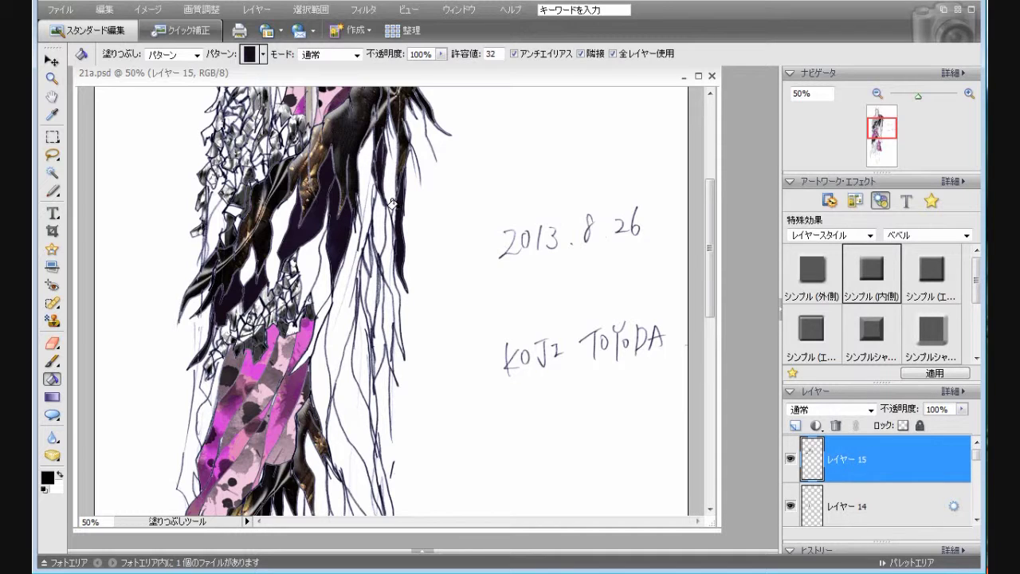
left_click(370, 280)
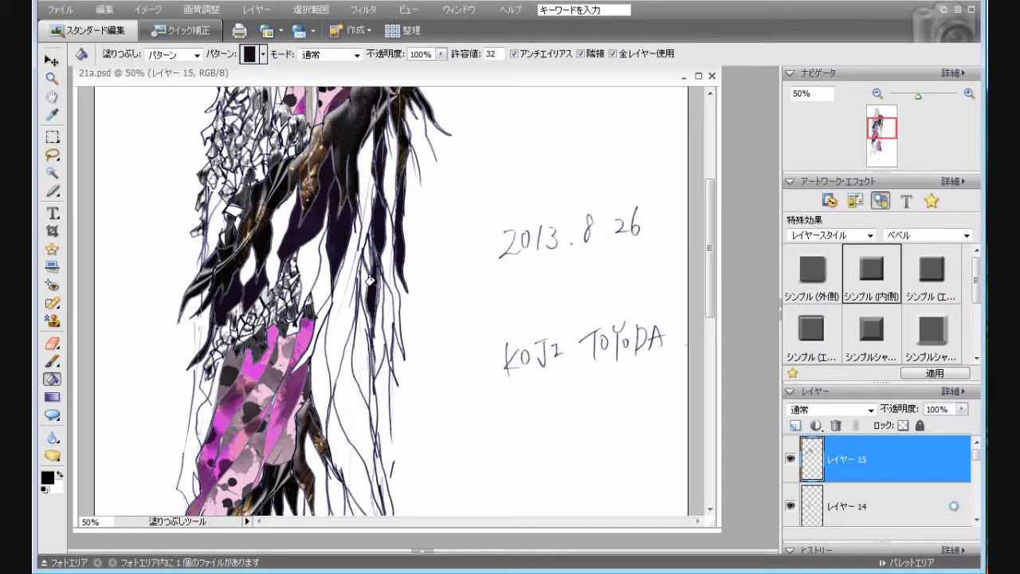
left_click(357, 354)
left_click(317, 347)
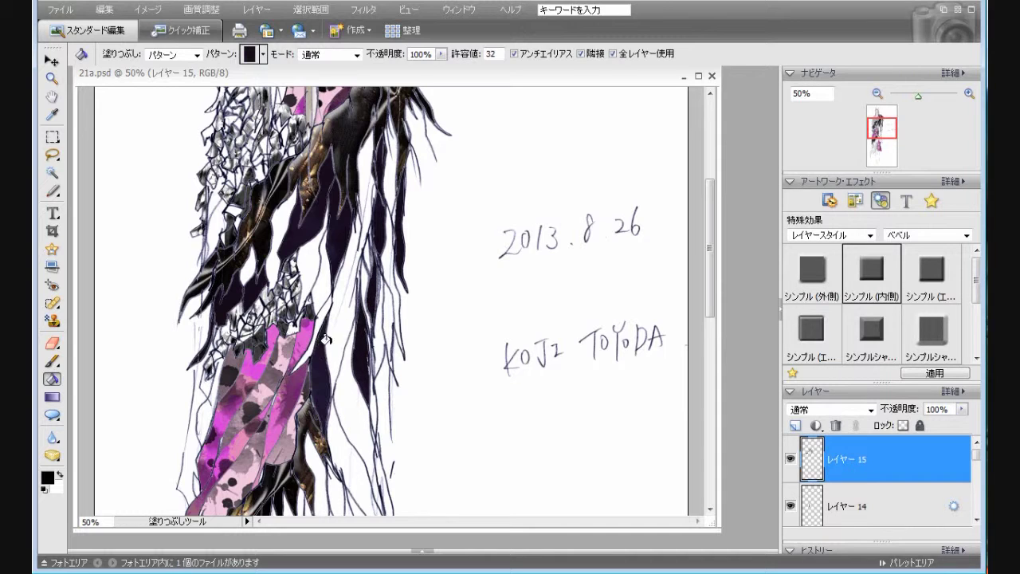
- Fill alternate strips between the upper and lower pink folds with the dark purple pattern
left_click_drag(708, 249, 708, 308)
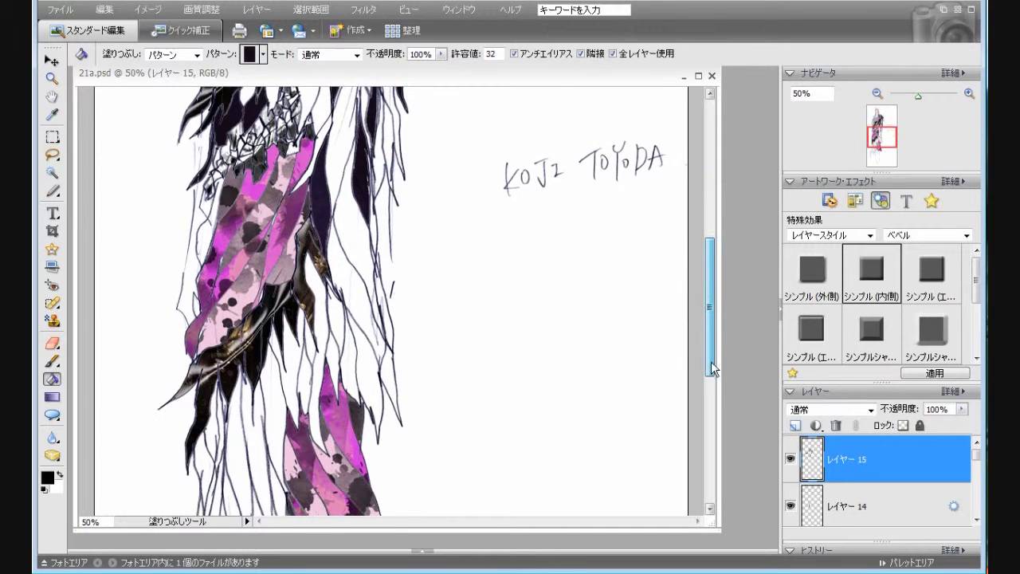
left_click(379, 349)
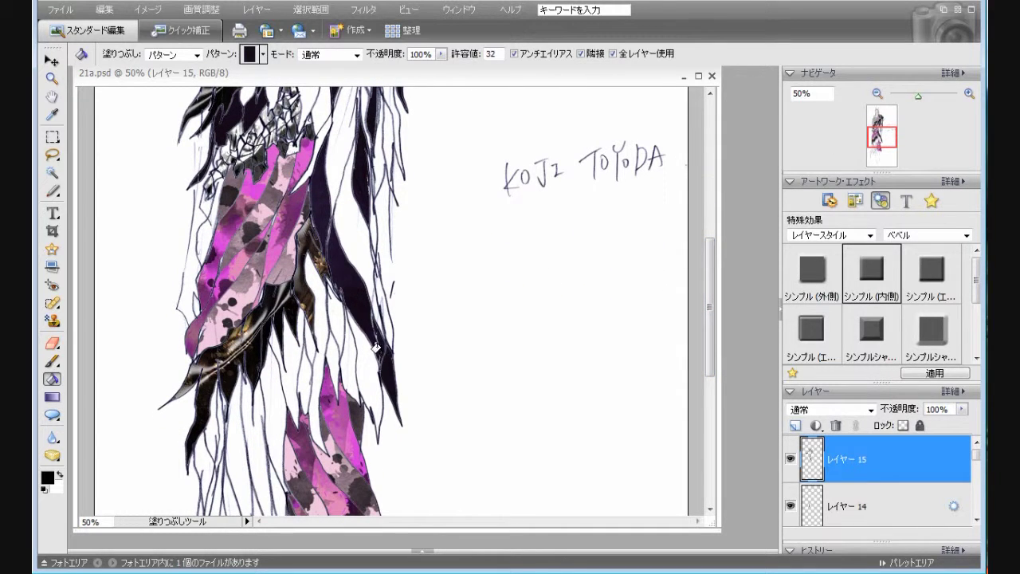
left_click(310, 329)
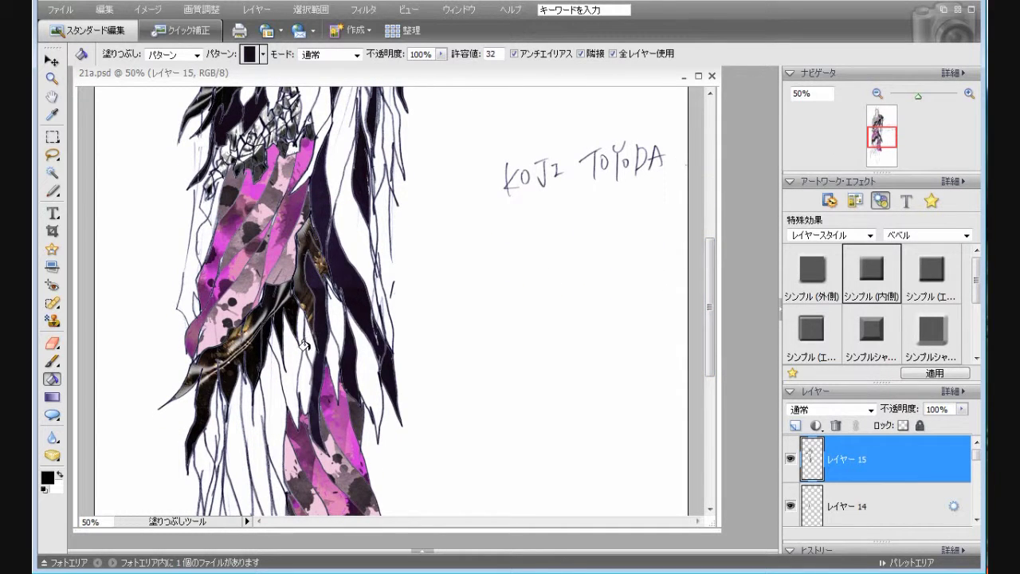
left_click(269, 384)
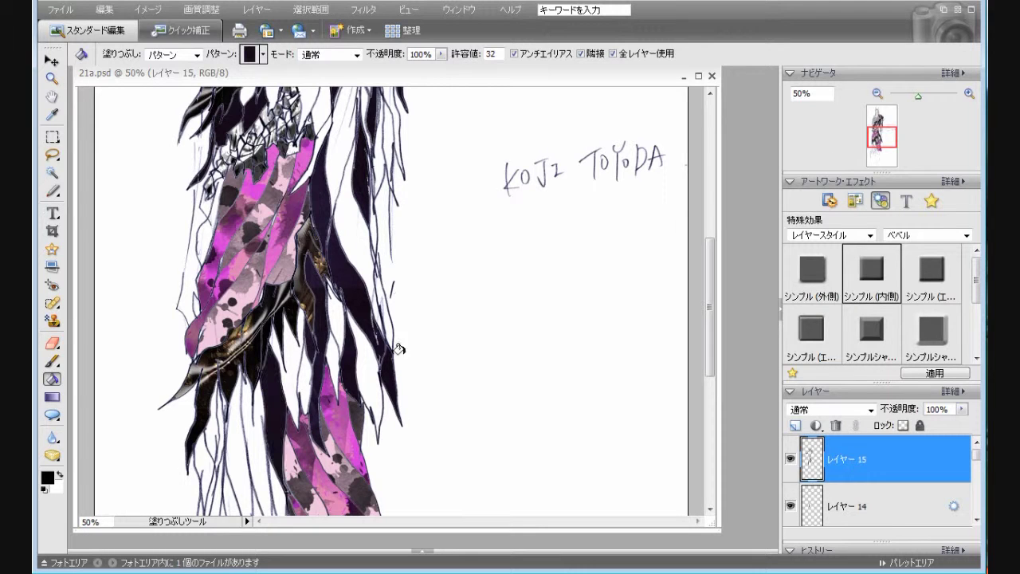
- Fill alternate long hem strips beside the lower pink folds with the dark purple pattern
left_click_drag(709, 330, 709, 374)
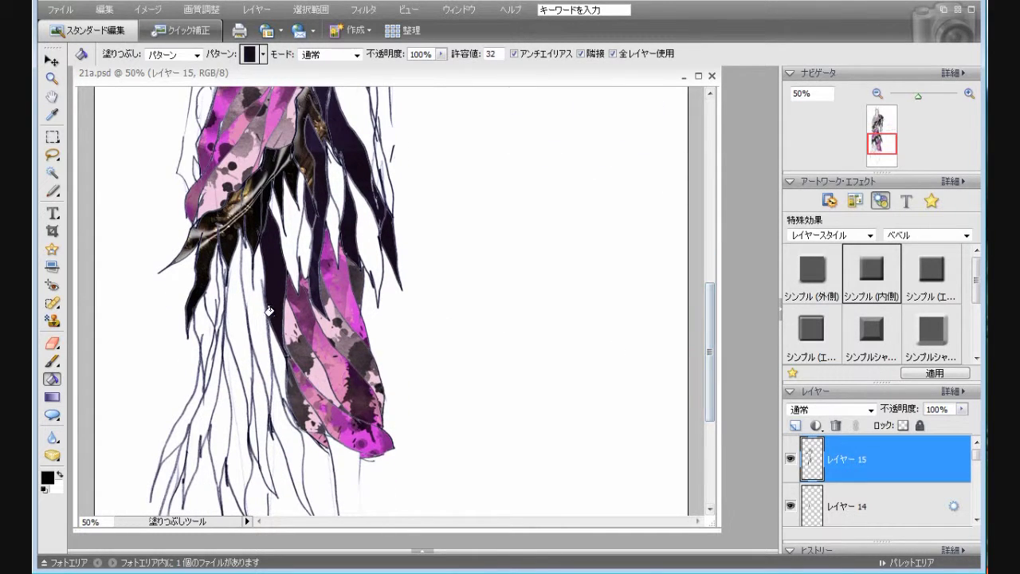
left_click(266, 371)
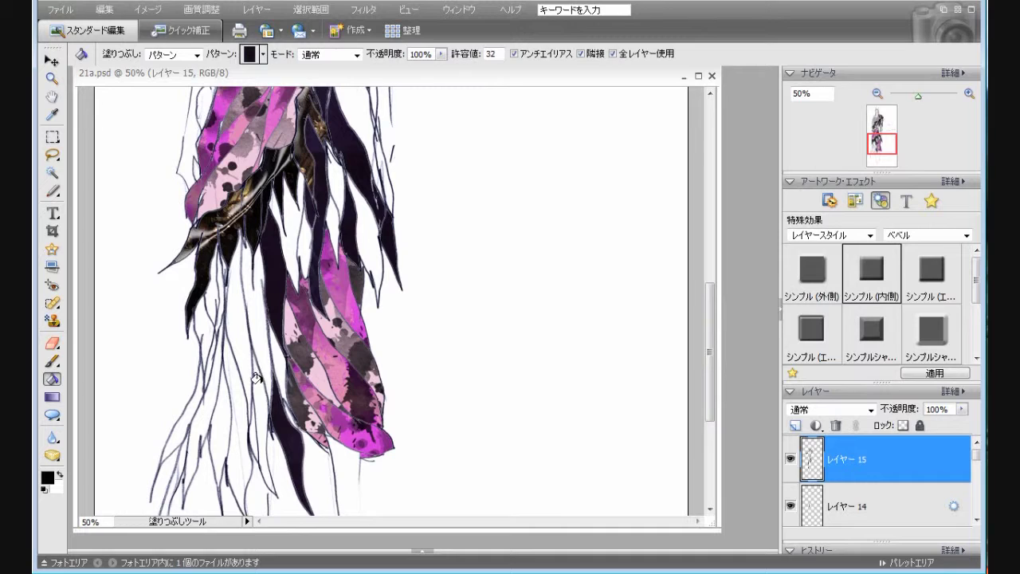
left_click(223, 290)
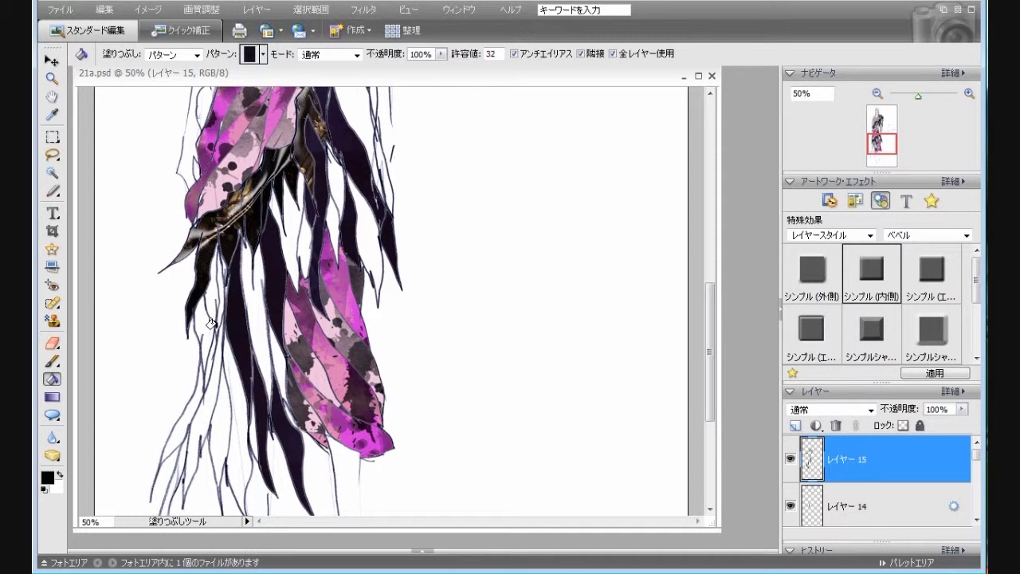
left_click(197, 390)
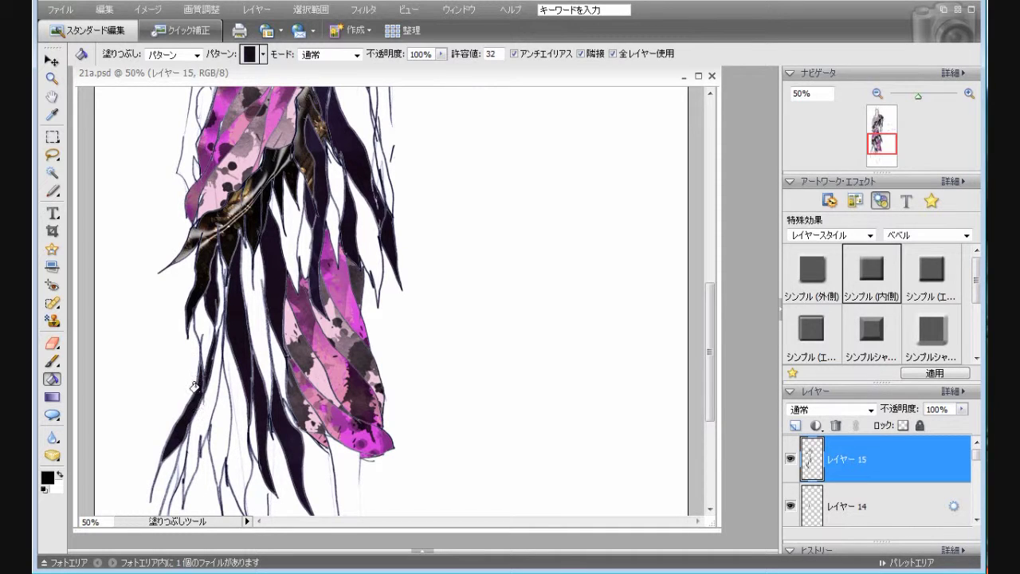
- Fill the small gap above the upper pink folds with dark purple and apply the Metallic bevel to the dark purple strips
left_click_drag(710, 410, 718, 319)
left_click(320, 278)
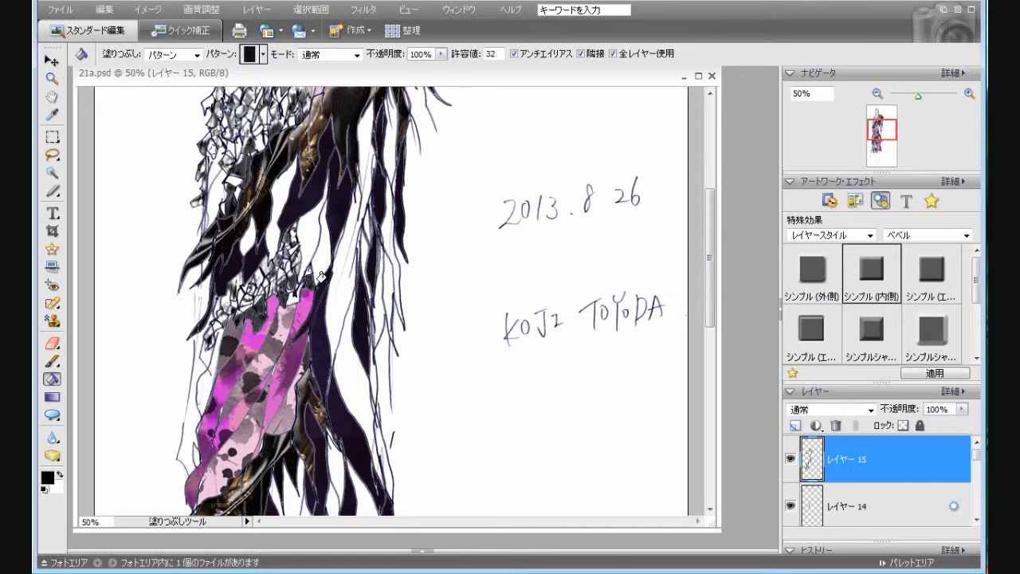
left_click_drag(715, 314, 714, 283)
left_click_drag(979, 294, 978, 351)
double_click(815, 333)
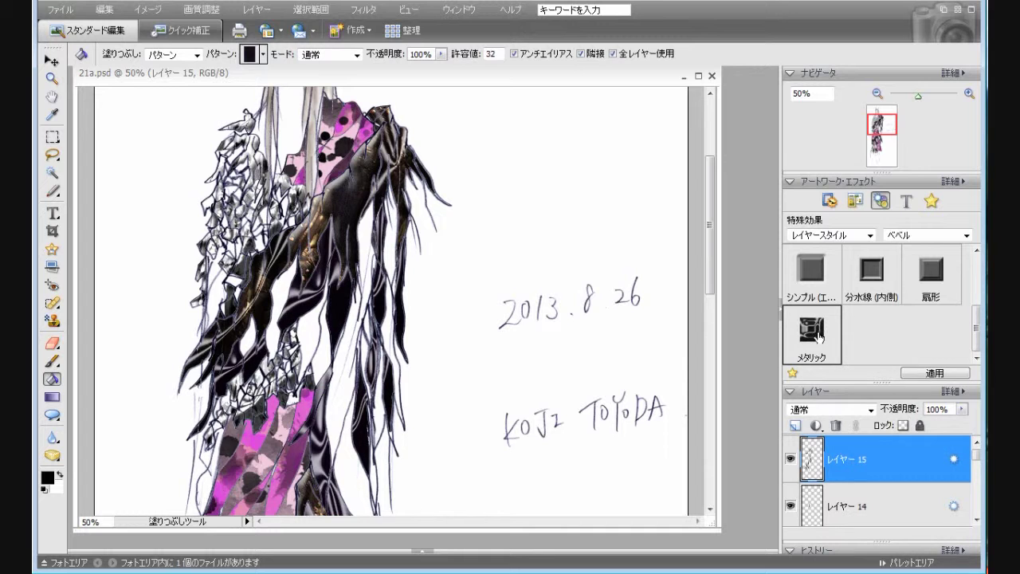
- On a new layer, fill the white gaps between the torso and sleeve strips with the same dark purple pattern
left_click_drag(711, 283, 725, 302)
left_click(788, 423)
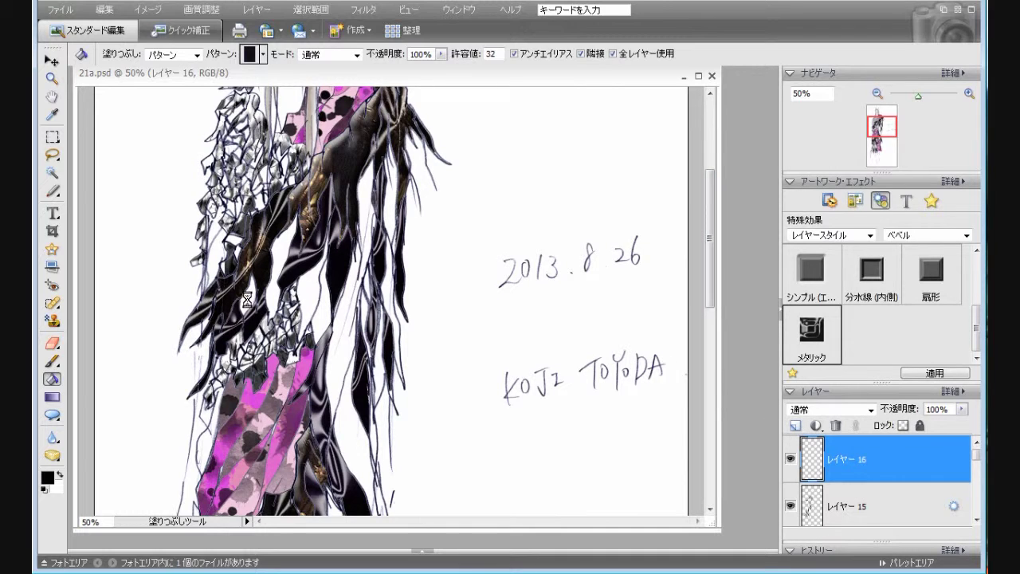
left_click(280, 283)
left_click(309, 312)
left_click(316, 271)
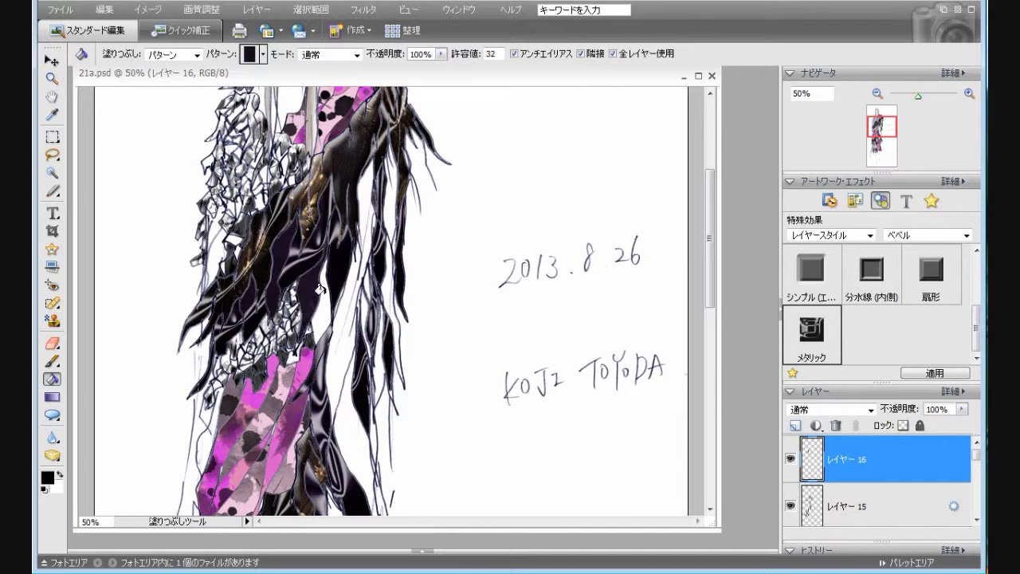
left_click(337, 305)
left_click(356, 308)
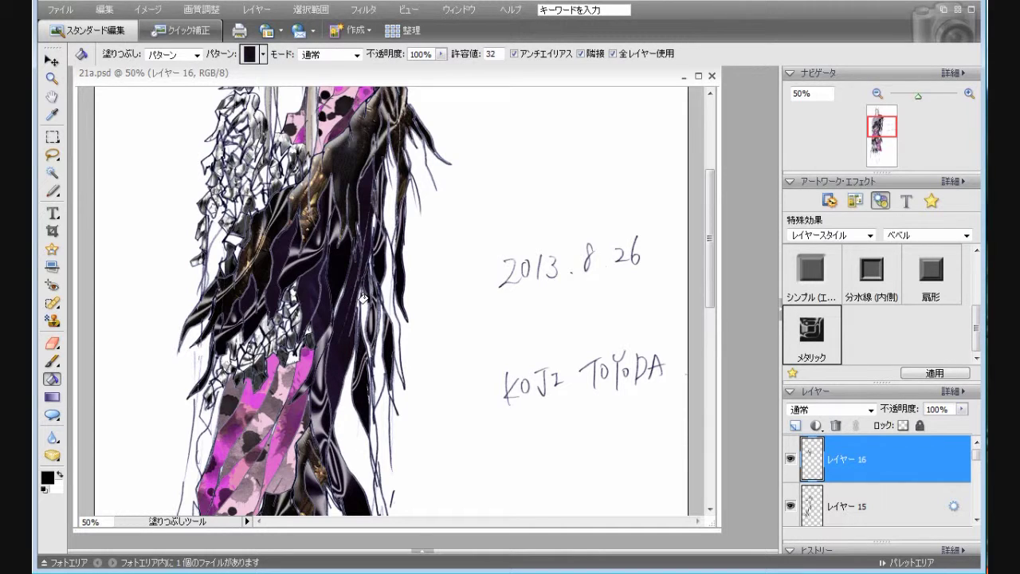
left_click(386, 281)
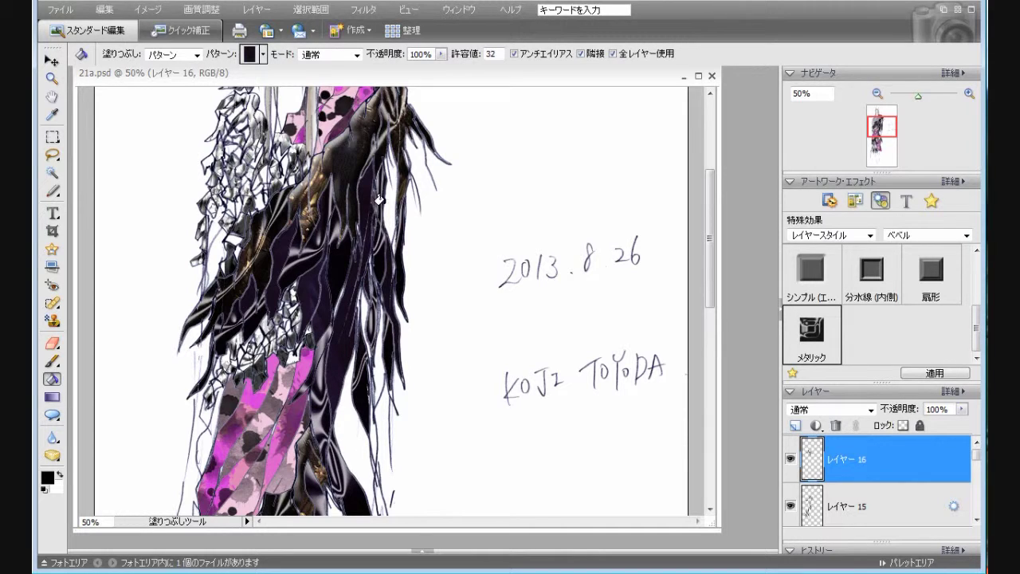
left_click(392, 174)
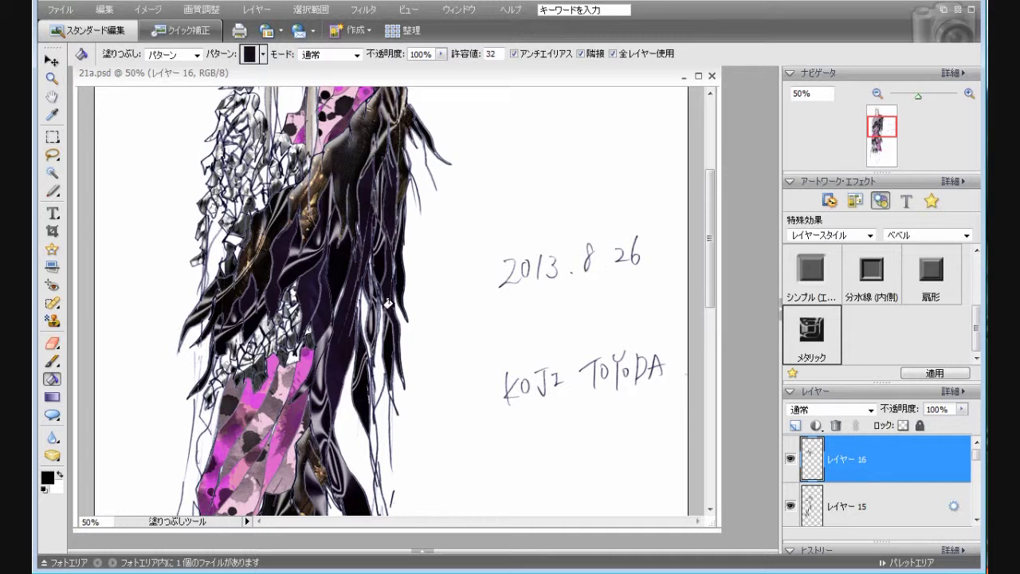
- Fill the white gaps between the strips around the middle of the coat, above the lower pink folds, with dark purple
left_click_drag(710, 300, 708, 363)
left_click(357, 256)
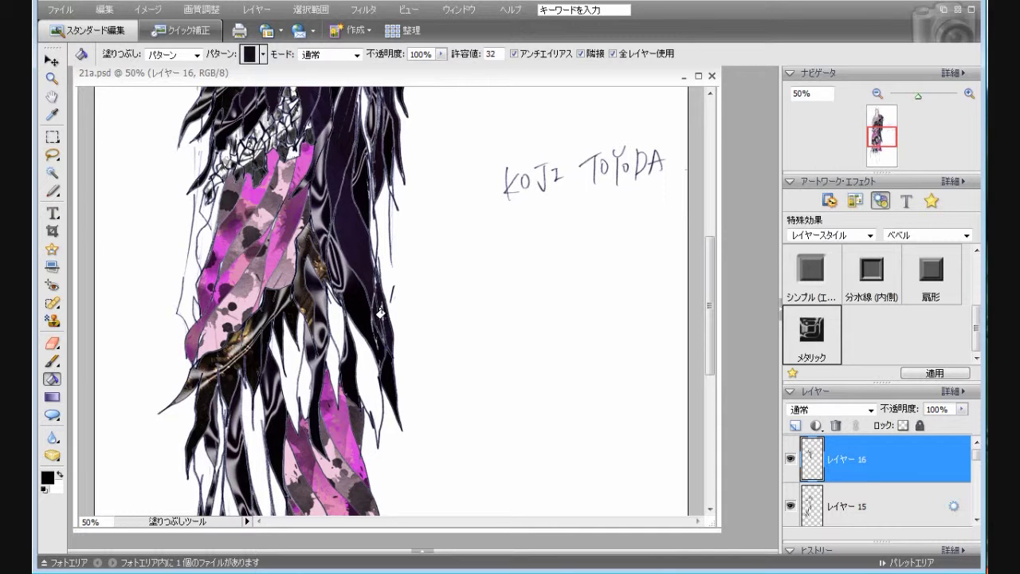
left_click(349, 341)
left_click(330, 369)
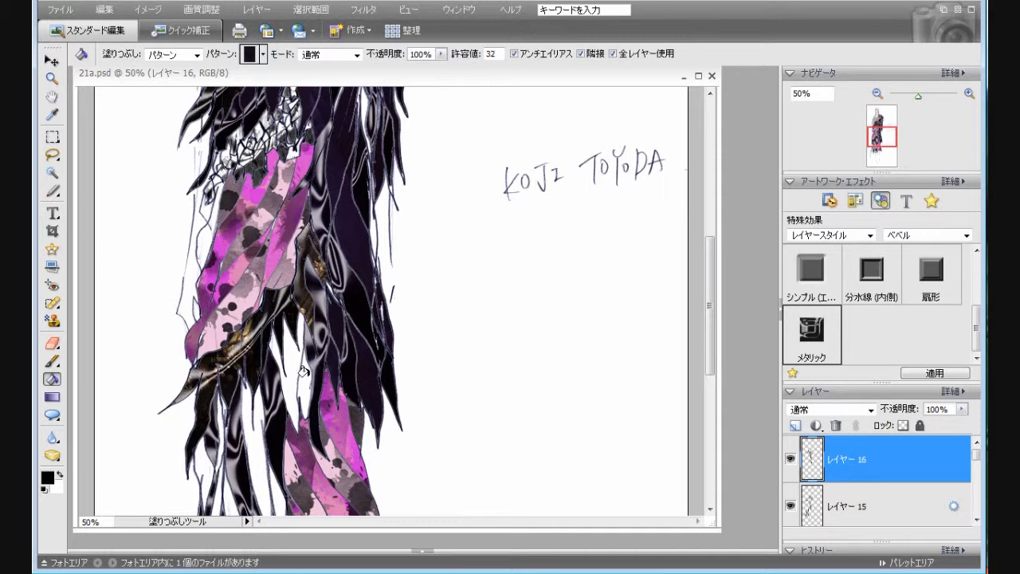
left_click(298, 374)
- Fill the white gaps between the long hem strips beside the lower pink folds with the dark purple pattern
left_click_drag(710, 343, 712, 387)
left_click(265, 203)
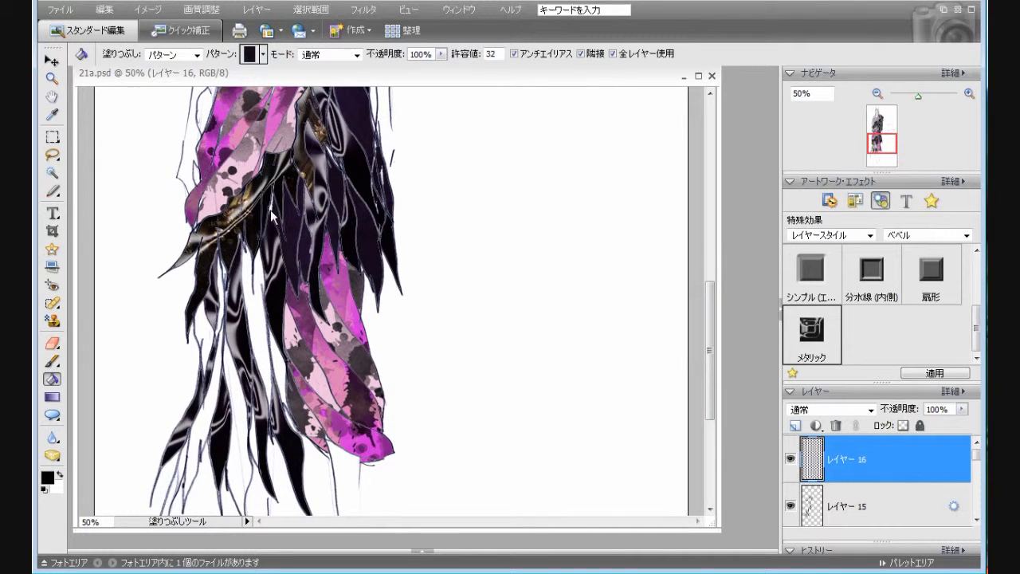
left_click(257, 322)
left_click(275, 366)
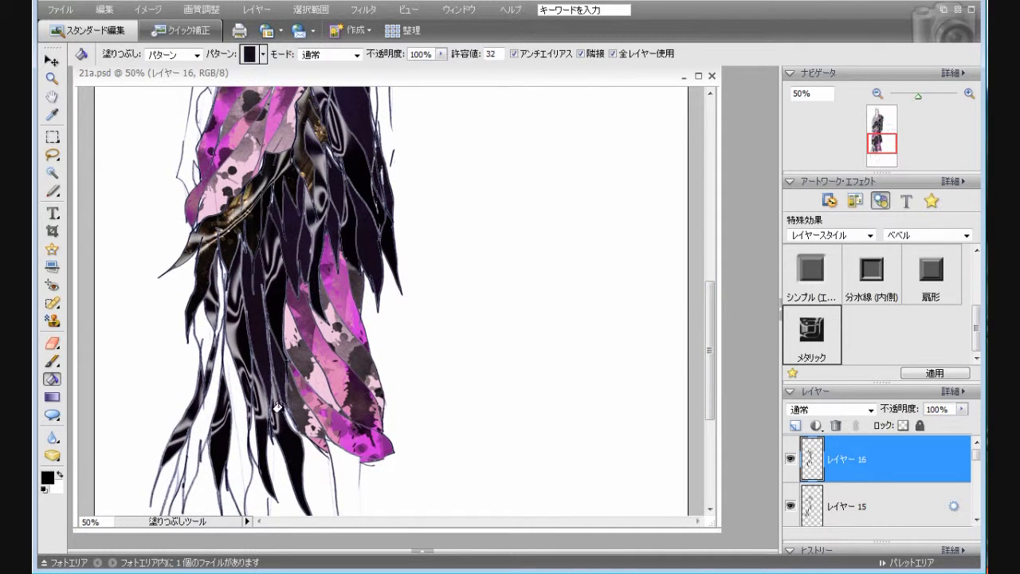
left_click_drag(699, 394, 707, 427)
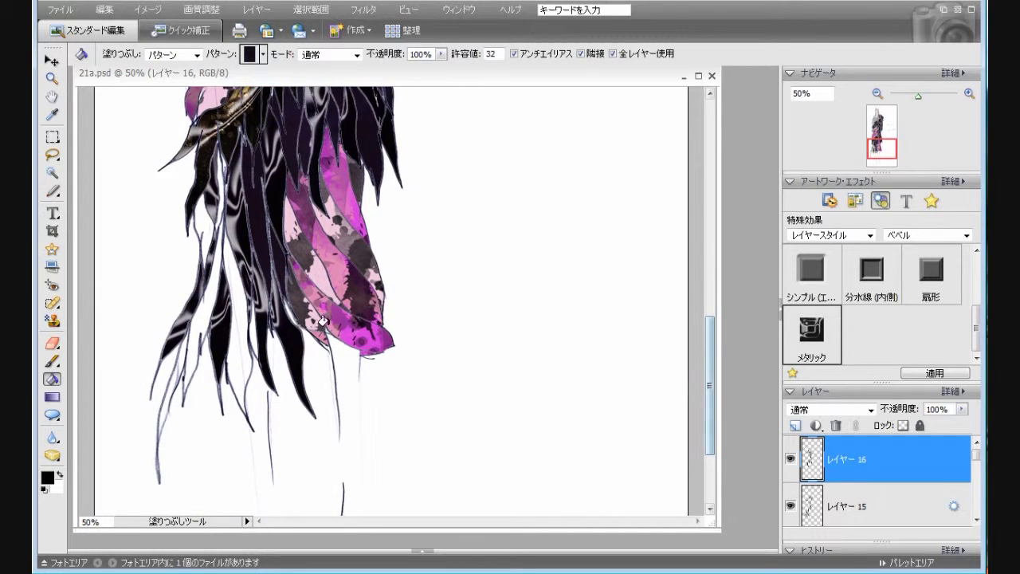
left_click(252, 333)
left_click(198, 309)
left_click(176, 348)
left_click(200, 201)
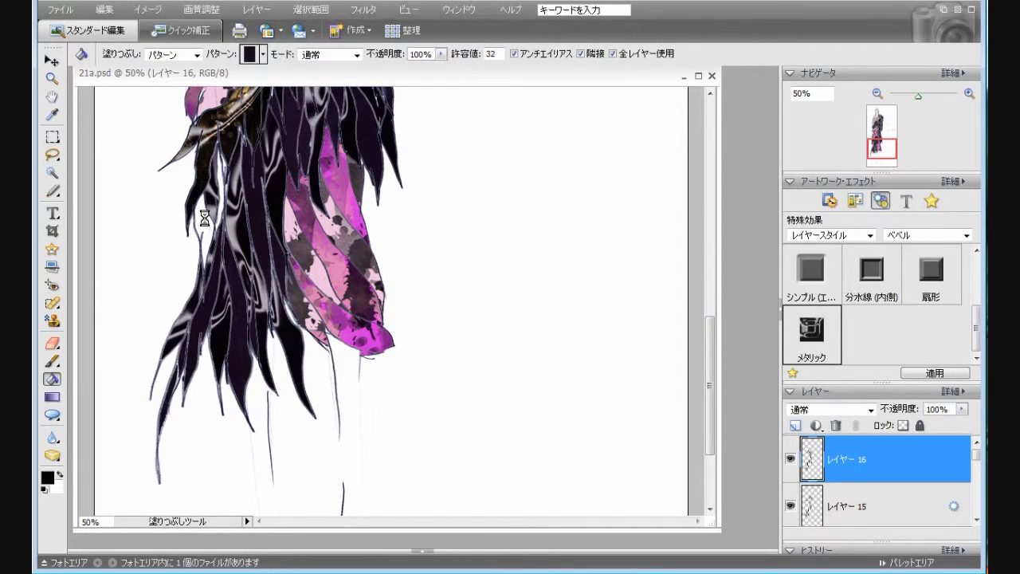
- Fill the white gap between the upper hem strips with dark purple and apply the Low inner shadow to Layer 16
left_click(222, 158)
left_click_drag(709, 381, 713, 216)
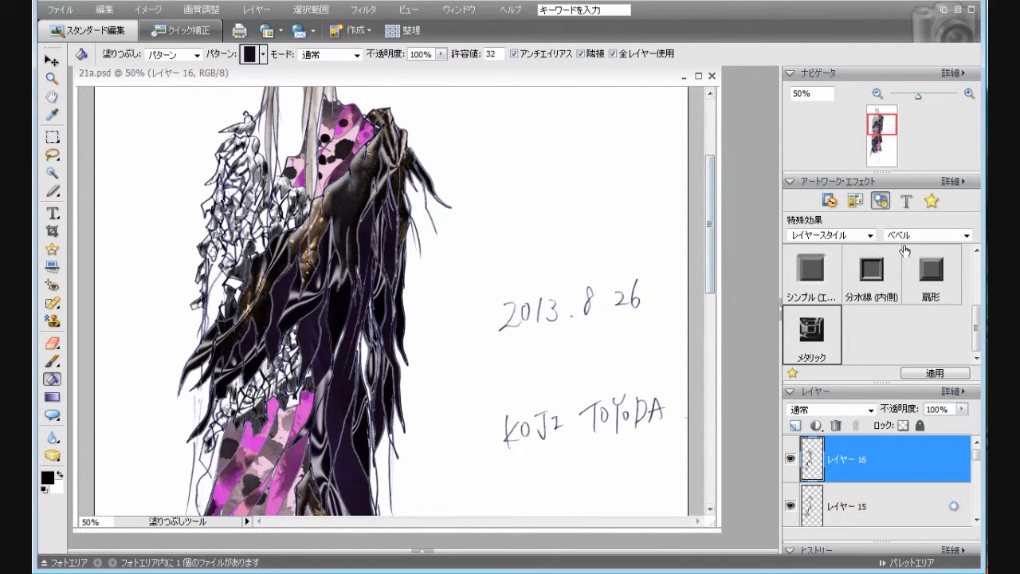
left_click(902, 235)
left_click(917, 290)
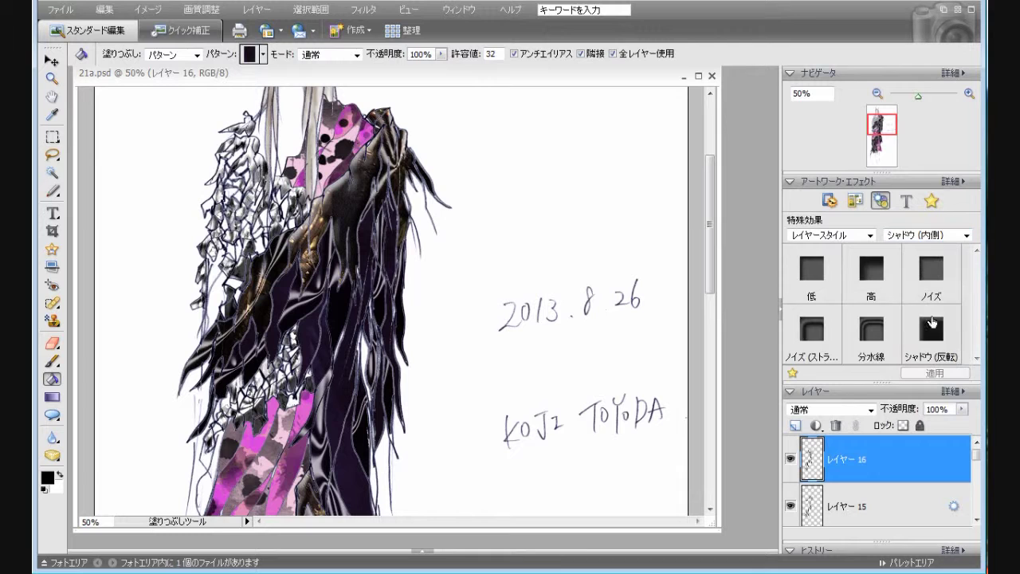
double_click(811, 283)
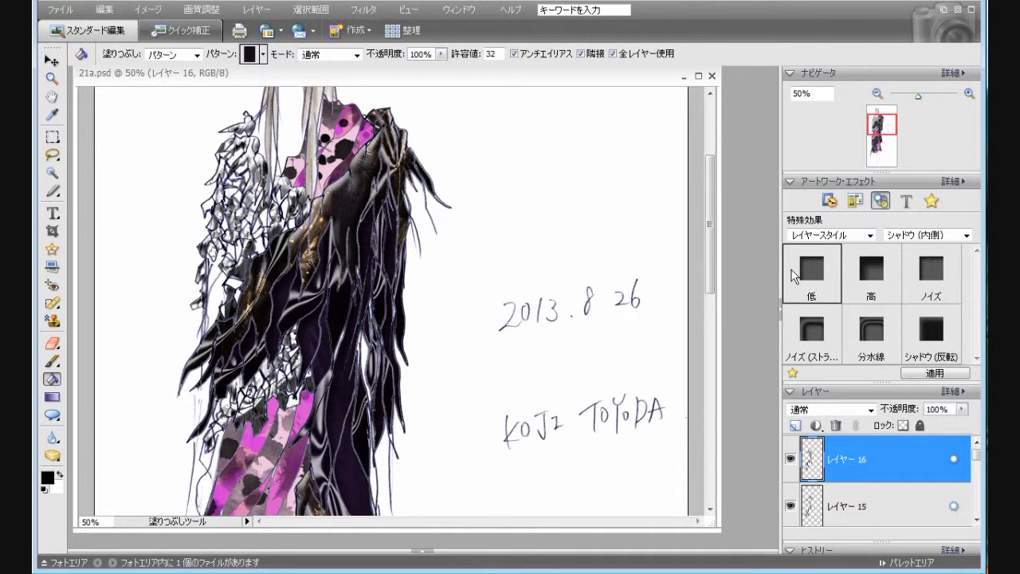
- Fill the remaining white gaps beside the upper pink folds and along the black-and-white ruffles with the dark purple pattern
mouse_move(715, 269)
left_mouse_down()
mouse_move(729, 411)
mouse_move(724, 303)
mouse_move(726, 349)
mouse_move(726, 310)
mouse_move(727, 326)
left_mouse_up()
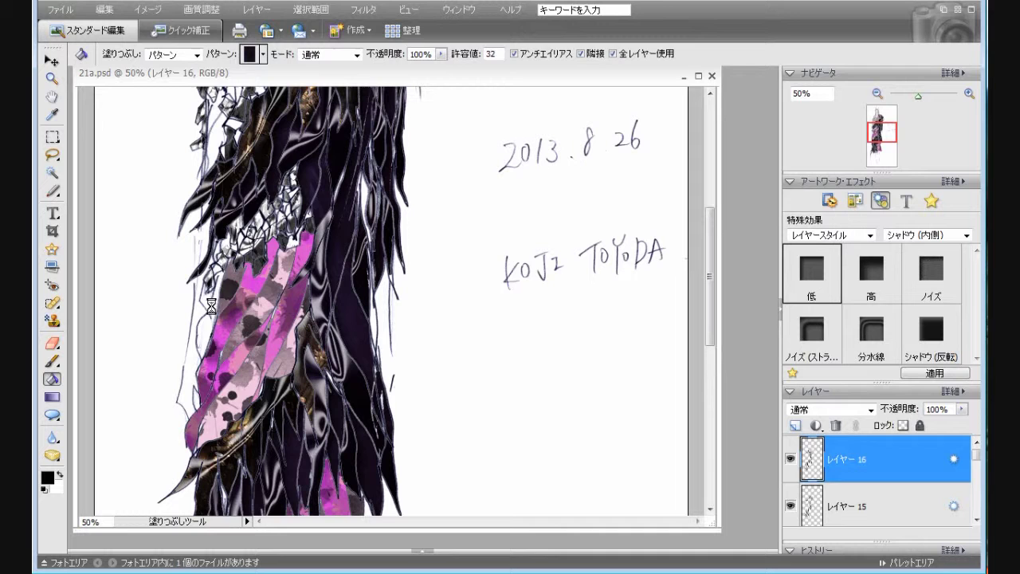
mouse_move(709, 324)
left_mouse_down()
mouse_move(729, 420)
mouse_move(718, 278)
left_mouse_up()
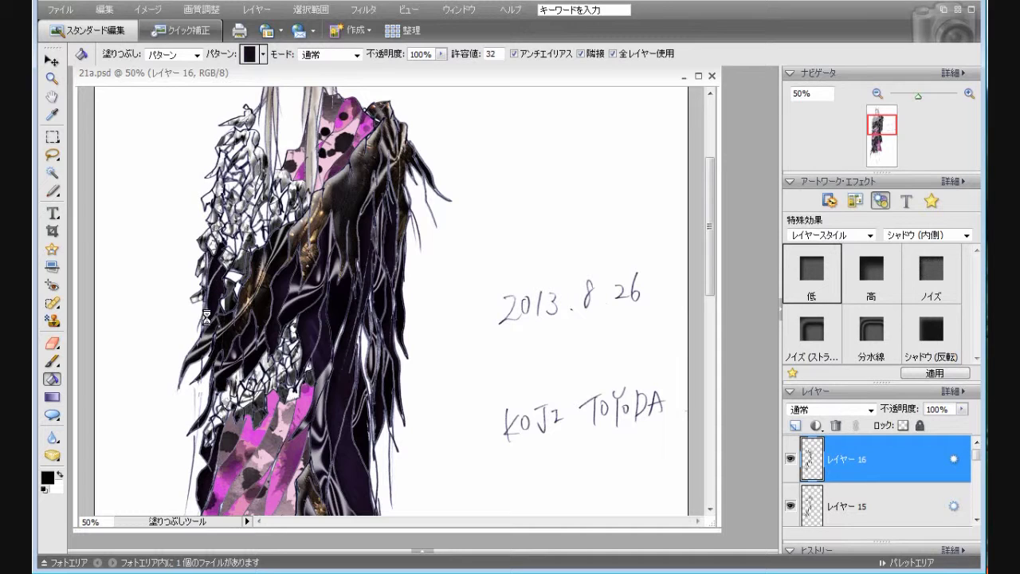
mouse_move(713, 281)
left_mouse_down()
mouse_move(715, 327)
mouse_move(714, 288)
left_mouse_up()
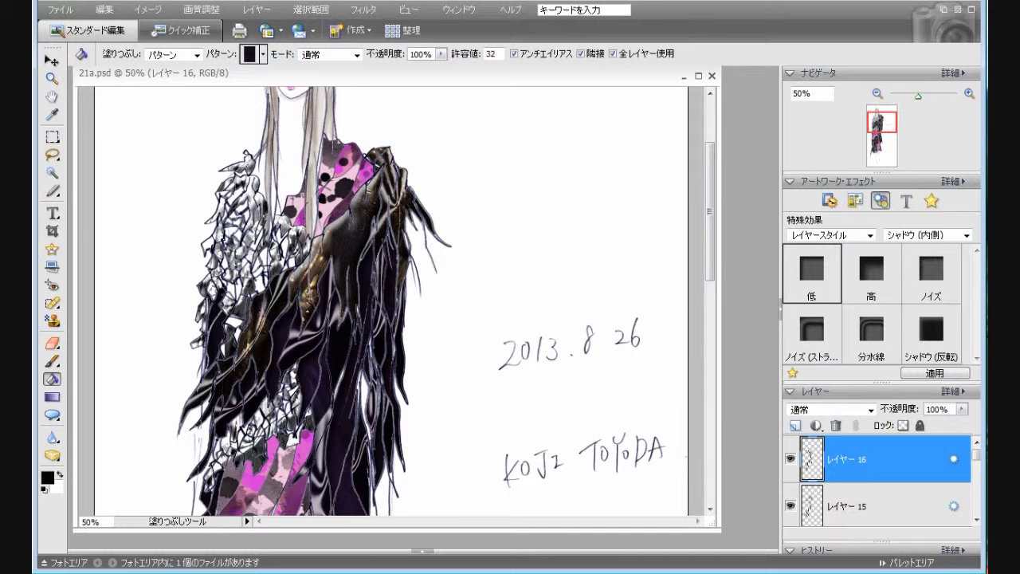
mouse_move(708, 266)
left_mouse_down()
mouse_move(738, 453)
mouse_move(729, 239)
mouse_move(729, 266)
left_mouse_up()
- Try the Low drop shadow on Layer 2 and replace it with the Hard Edge drop shadow
left_click_drag(976, 453, 983, 517)
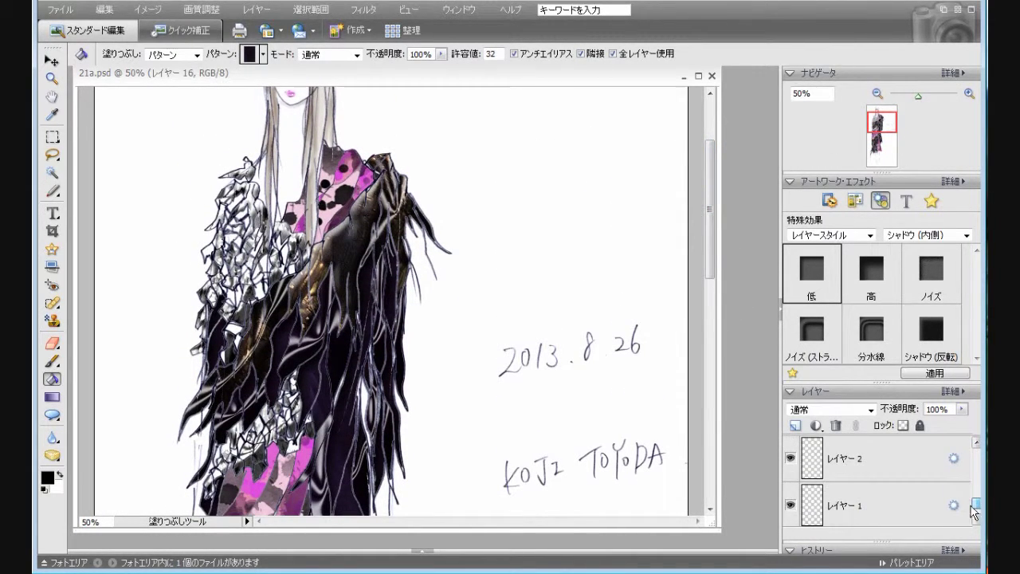
left_click(915, 462)
left_click(936, 235)
left_click(932, 254)
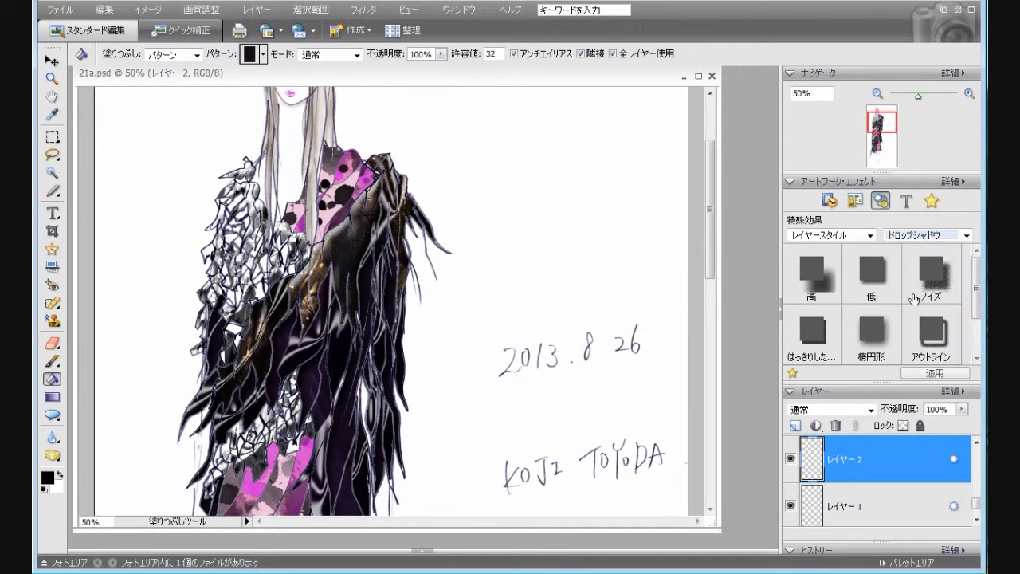
double_click(879, 289)
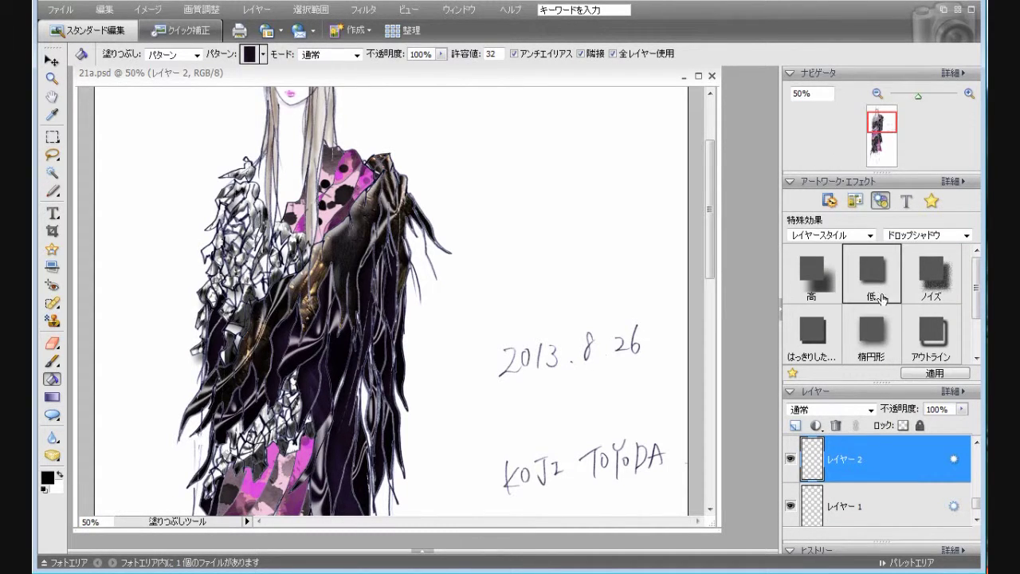
left_click_drag(977, 510, 977, 500)
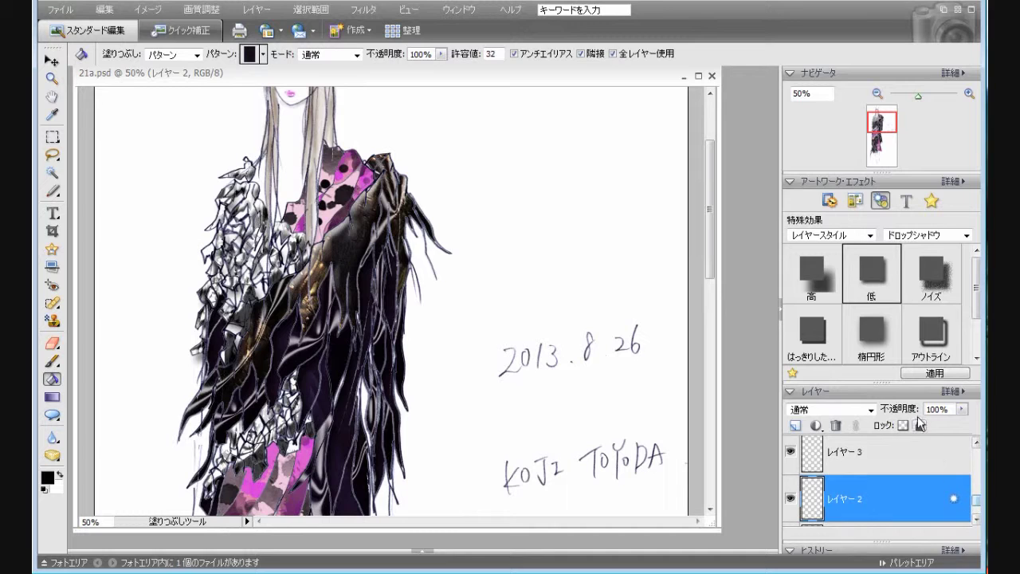
double_click(832, 345)
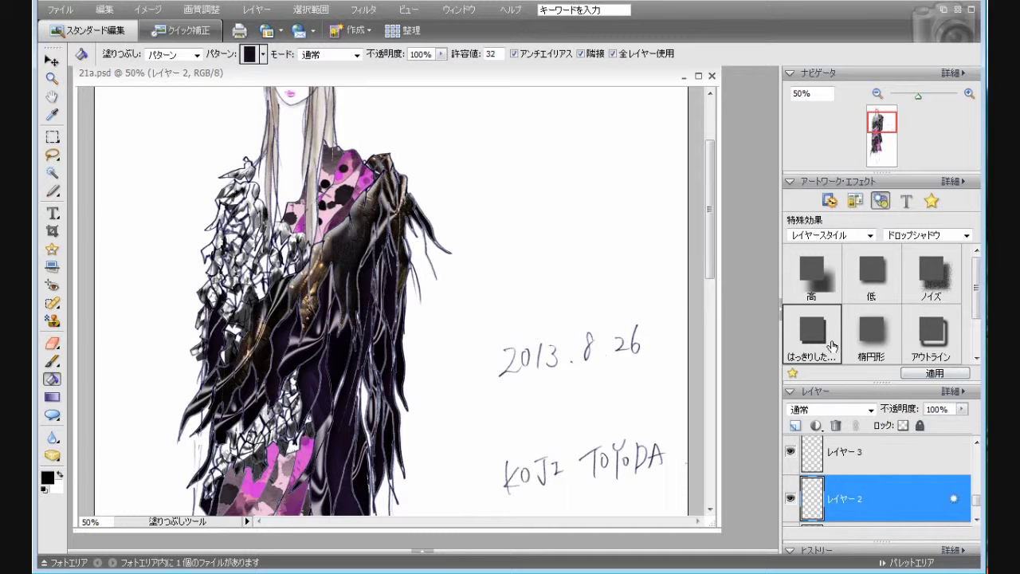
- Apply the Hard Edge drop shadow to Layers 3, 4 and 5
left_click(876, 468)
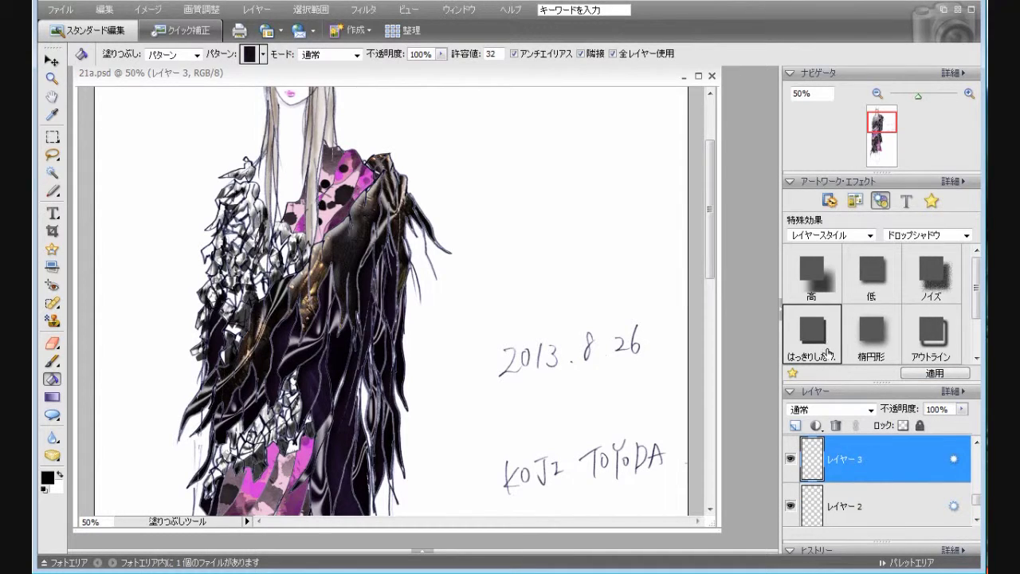
scroll(977, 510, "up", 2)
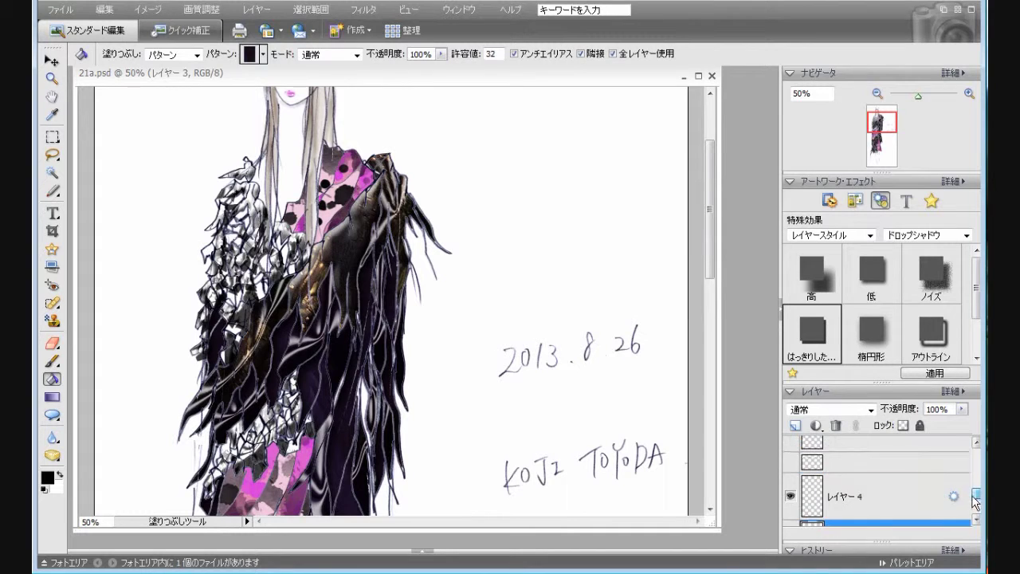
left_click(916, 495)
mouse_move(710, 263)
left_mouse_down()
mouse_move(736, 414)
mouse_move(732, 300)
left_mouse_up()
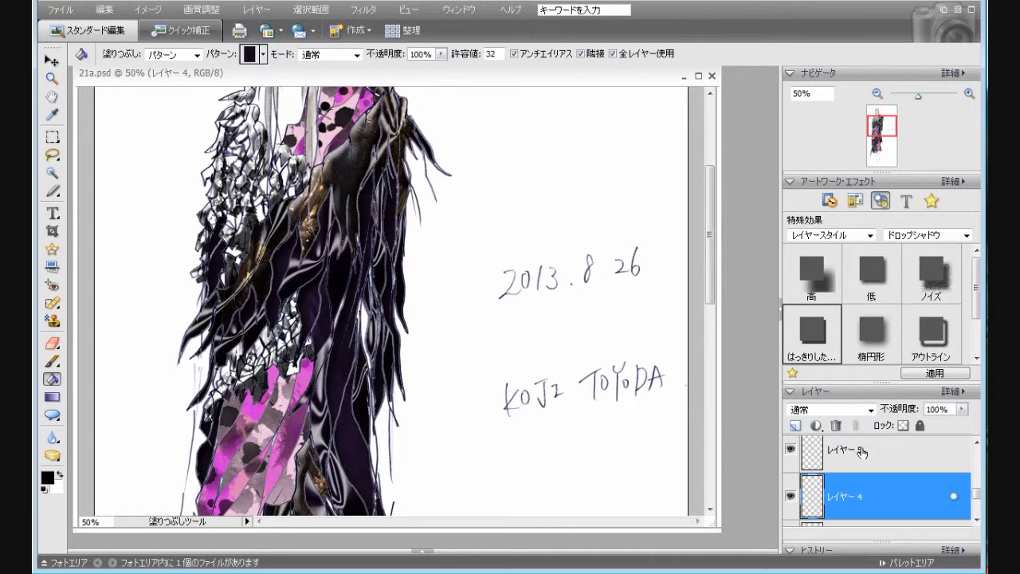
left_click(863, 452)
double_click(822, 343)
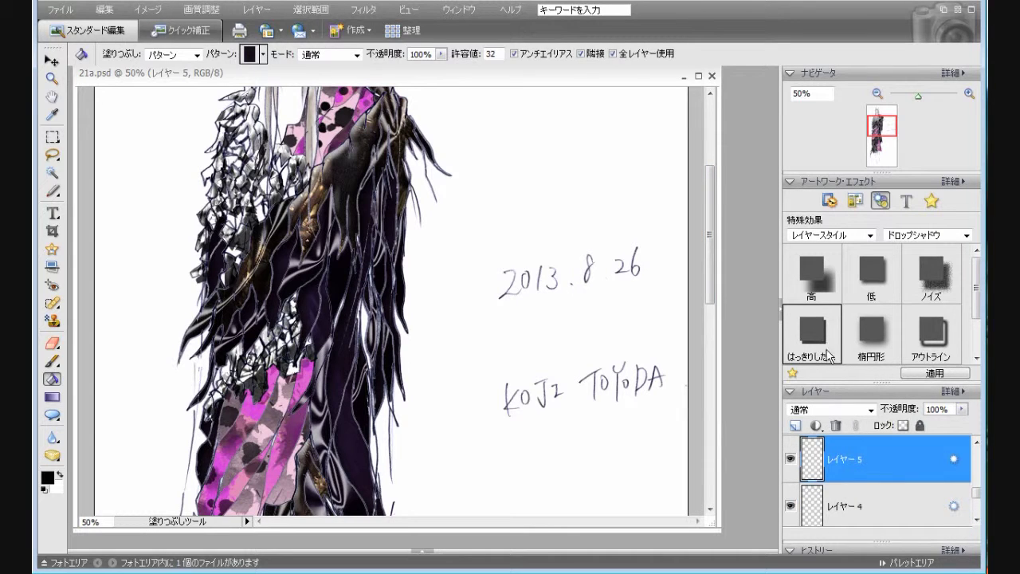
- Compare the Low and Hard Edge drop shadows on Layer 6, settle on Low, and apply Low to Layer 7 as well
scroll(976, 496, "up", 2)
left_click(944, 500)
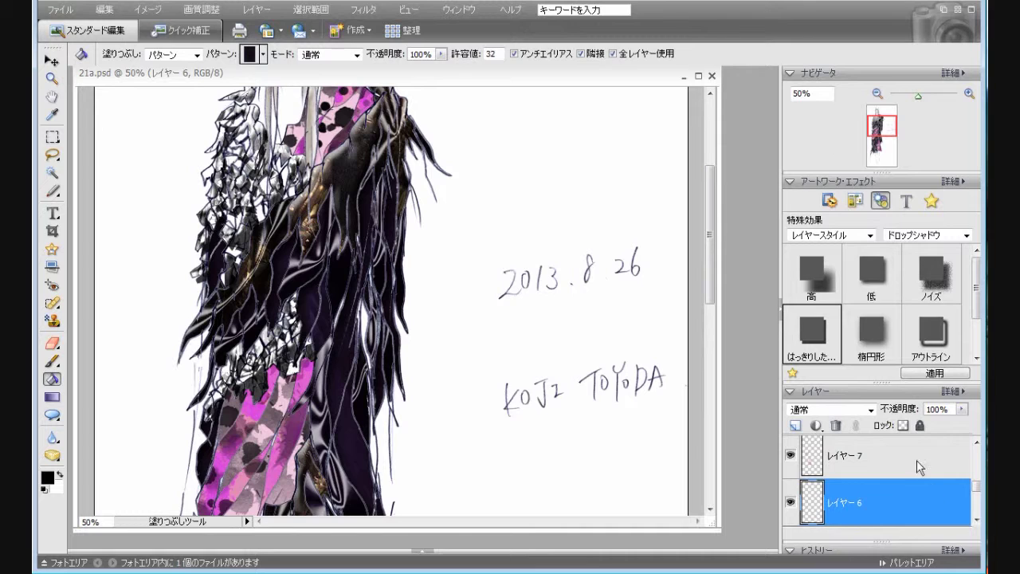
double_click(870, 275)
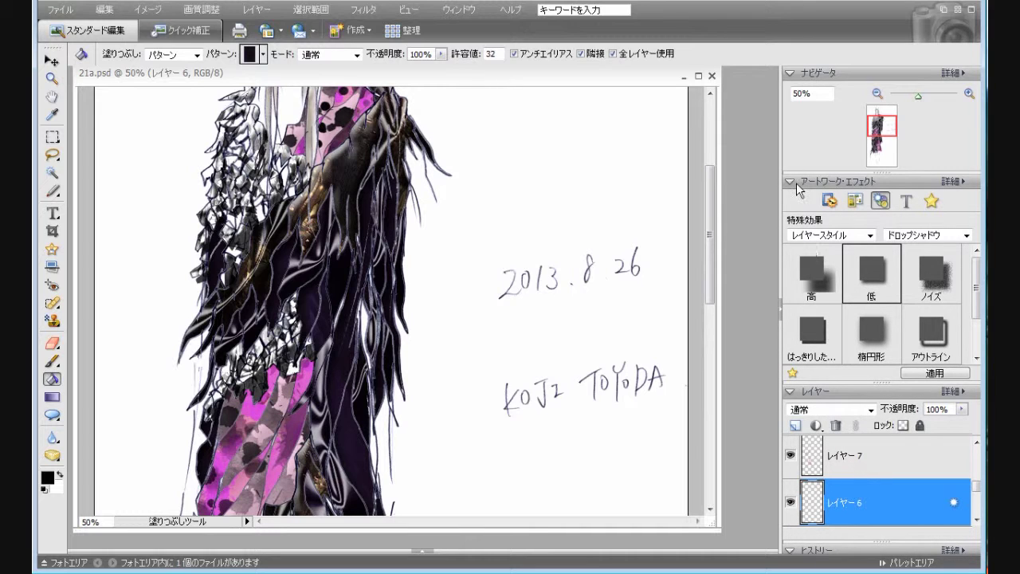
left_click(825, 341)
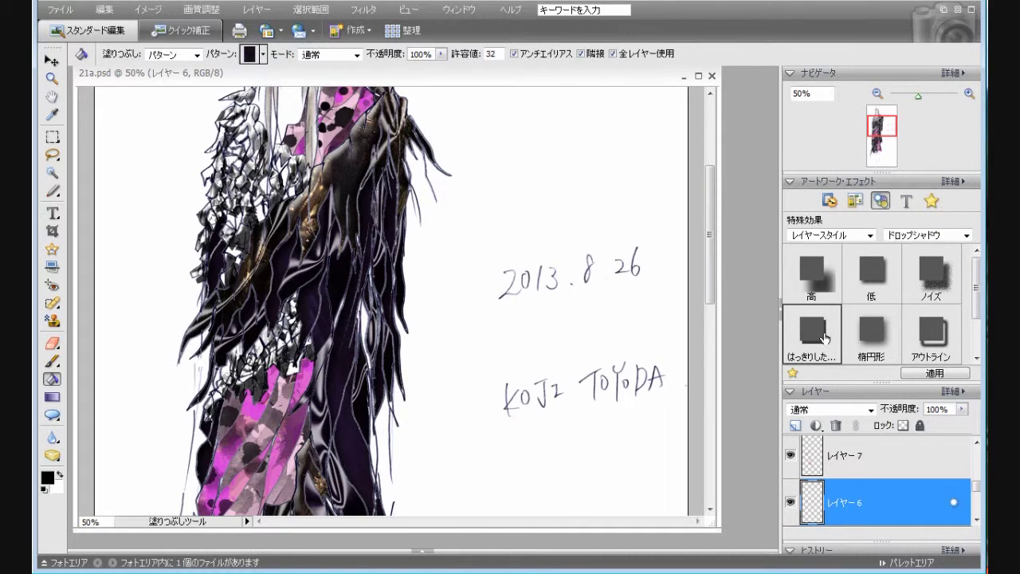
left_click(870, 279)
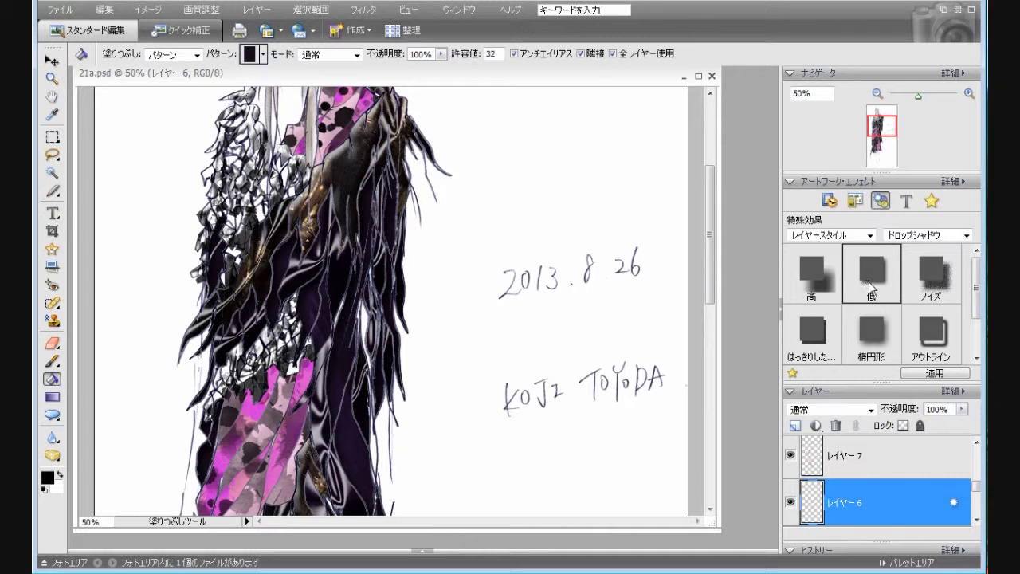
left_click(869, 459)
double_click(869, 286)
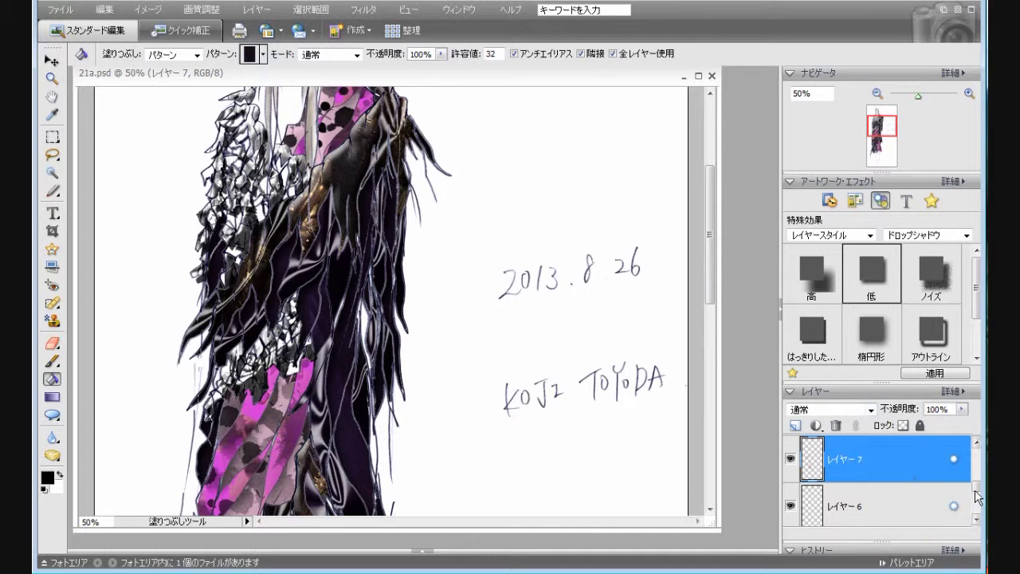
- Try the Low drop shadow on Layers 8 and 9, and the Hard Edge drop shadow on Layer 9
scroll(976, 482, "up", 2)
left_click(930, 488)
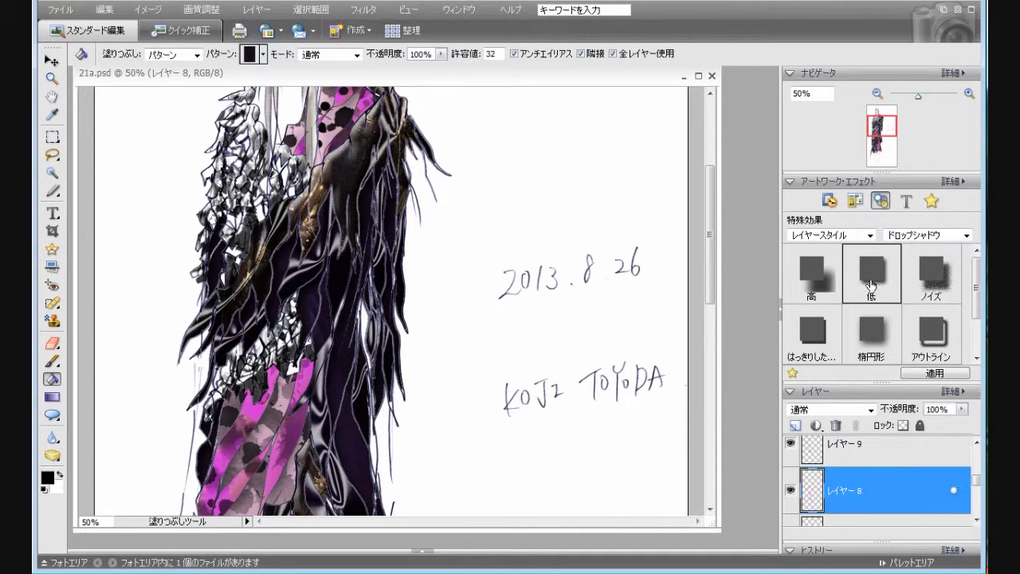
left_click(903, 454)
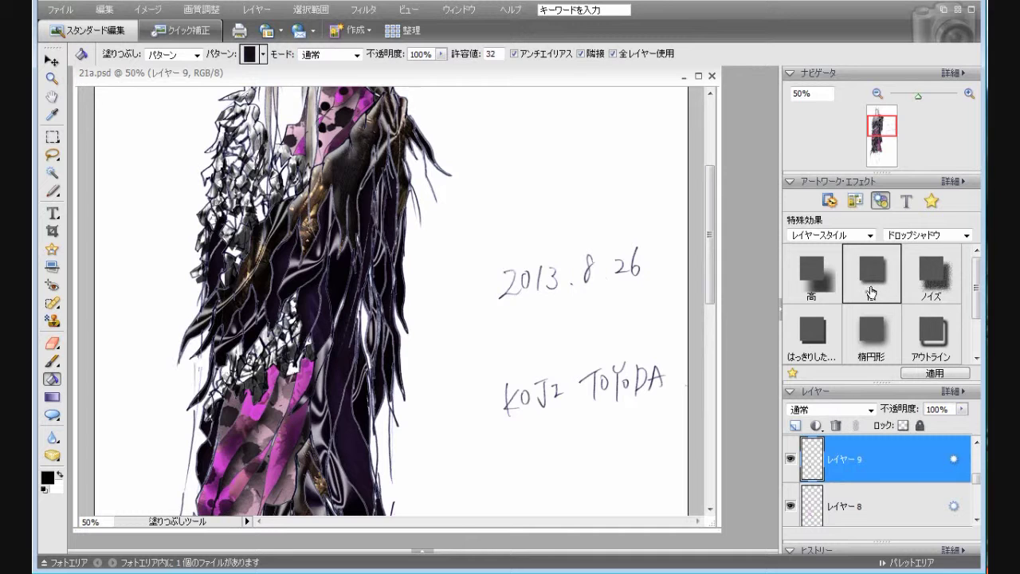
left_click_drag(712, 293, 713, 334)
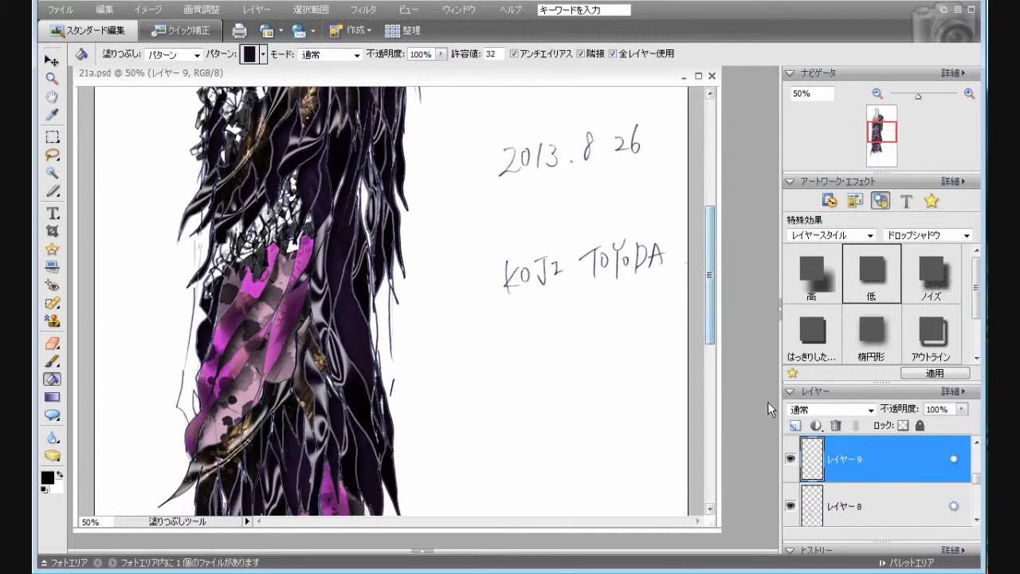
left_click(825, 336)
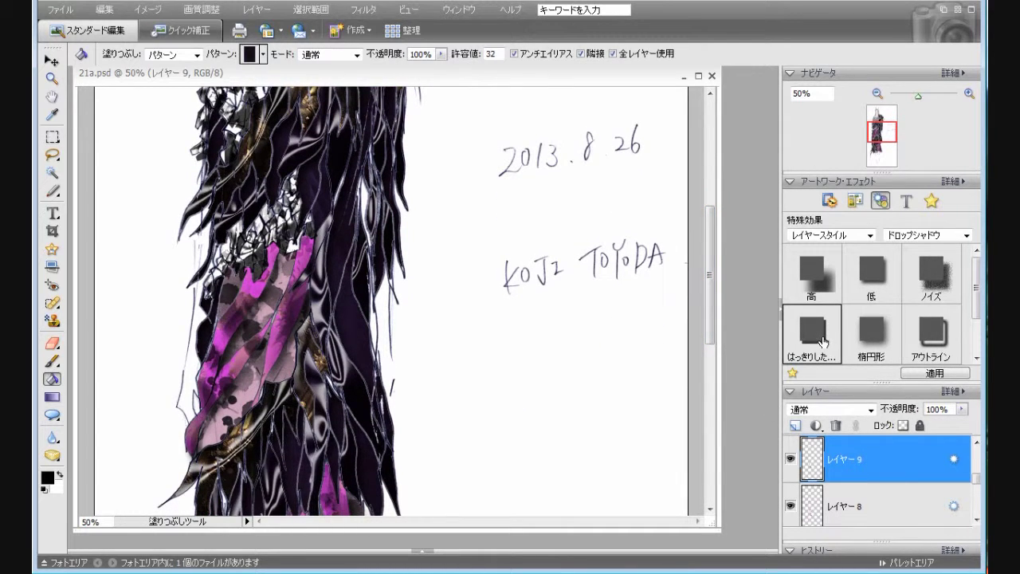
- Undo the drop shadows on Layers 9 and 8
left_click(105, 9)
left_click(110, 11)
left_click(112, 11)
left_click(112, 11)
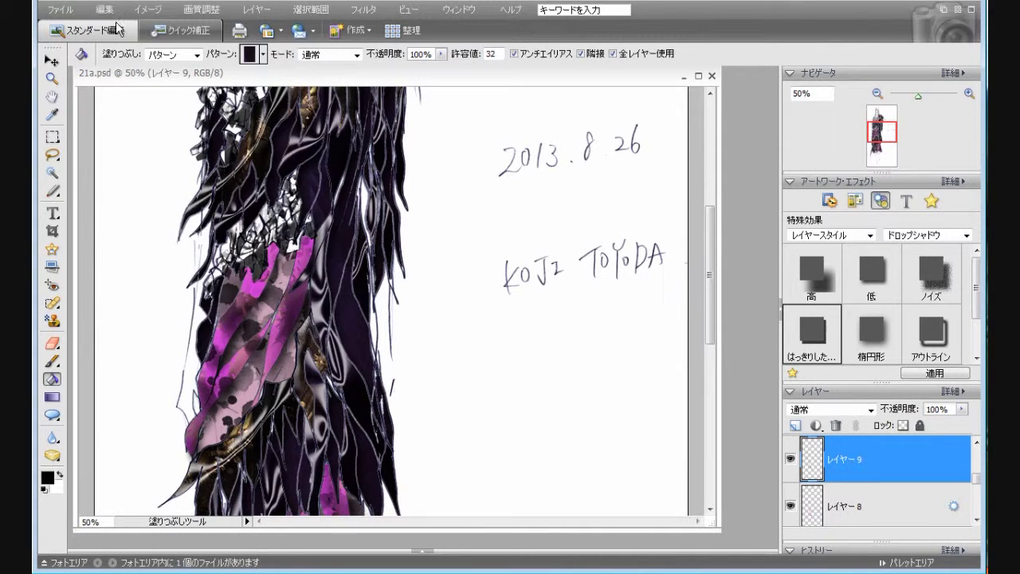
left_click(111, 11)
left_click(121, 26)
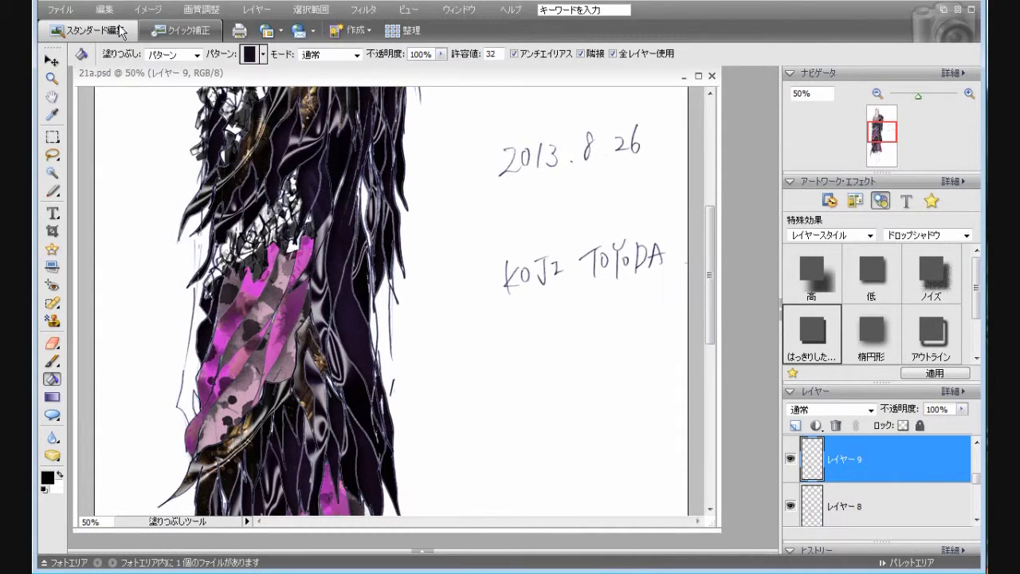
- Try the Low and Hard Edge drop shadows on Layer 10 and check them on the pink folds
mouse_move(710, 338)
left_mouse_down()
mouse_move(720, 413)
mouse_move(723, 279)
left_mouse_up()
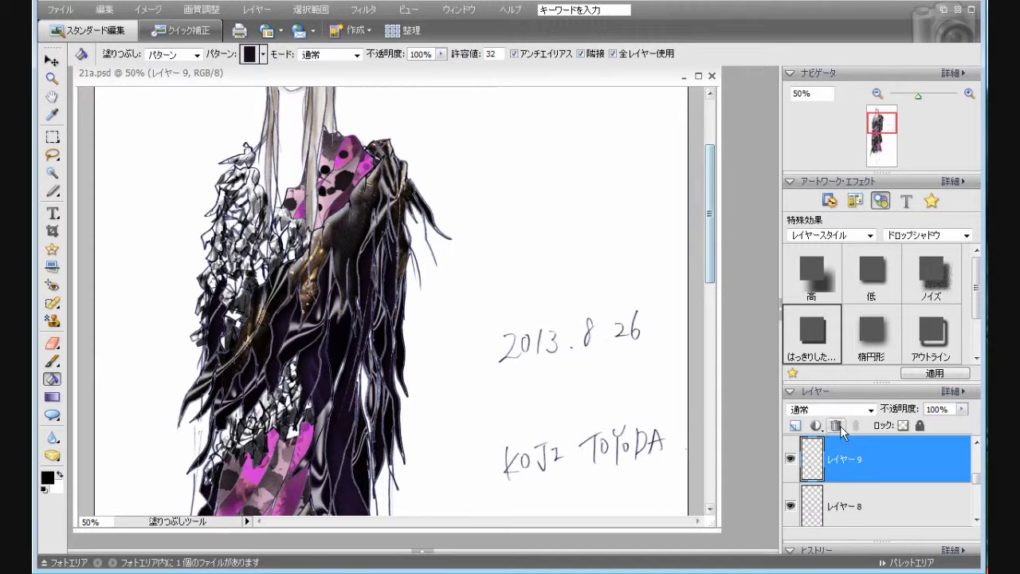
scroll(978, 482, "up", 1)
scroll(979, 482, "up", 1)
left_click(946, 481)
double_click(883, 280)
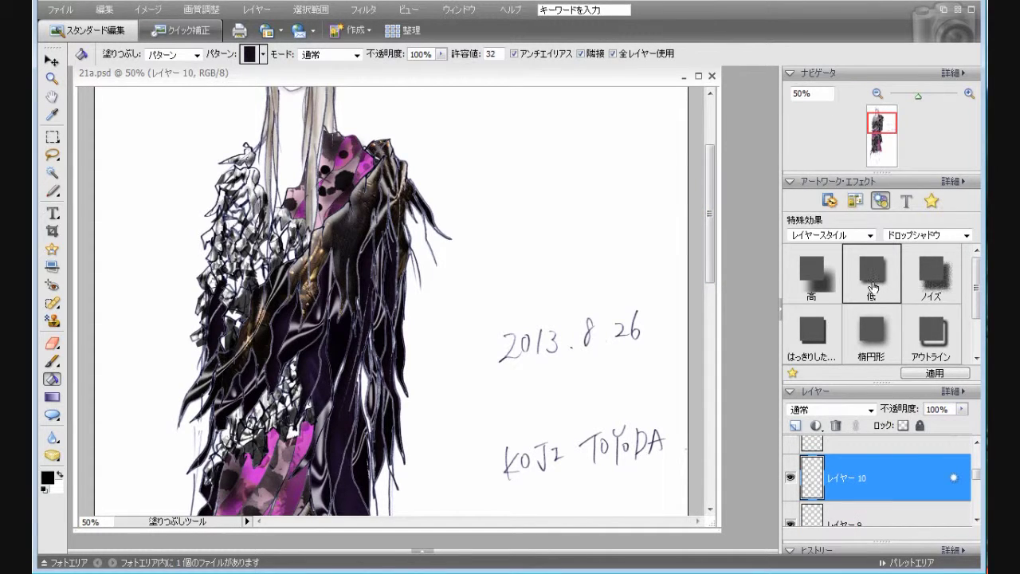
double_click(826, 342)
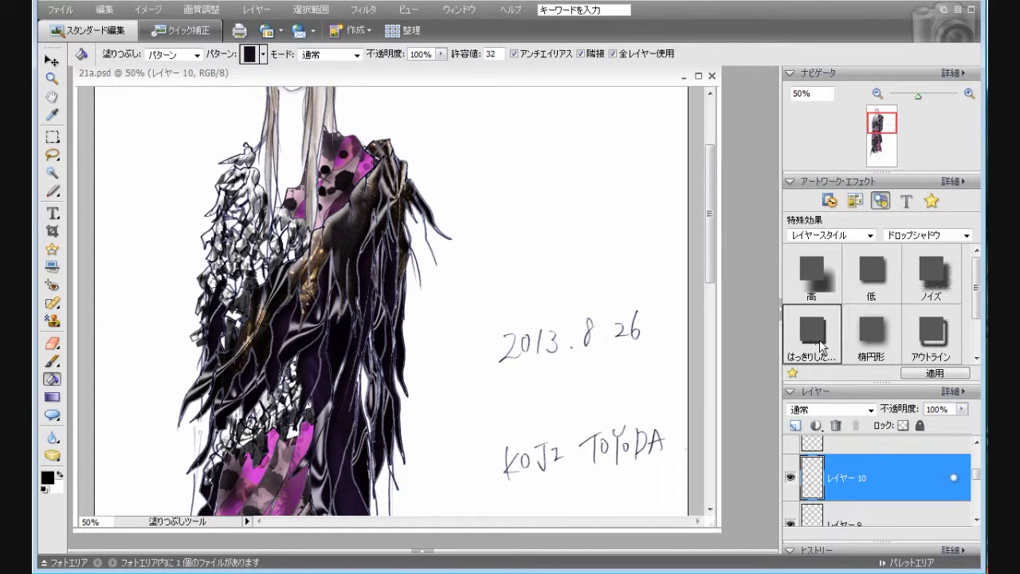
mouse_move(711, 279)
left_mouse_down()
mouse_move(712, 335)
mouse_move(712, 312)
left_mouse_up()
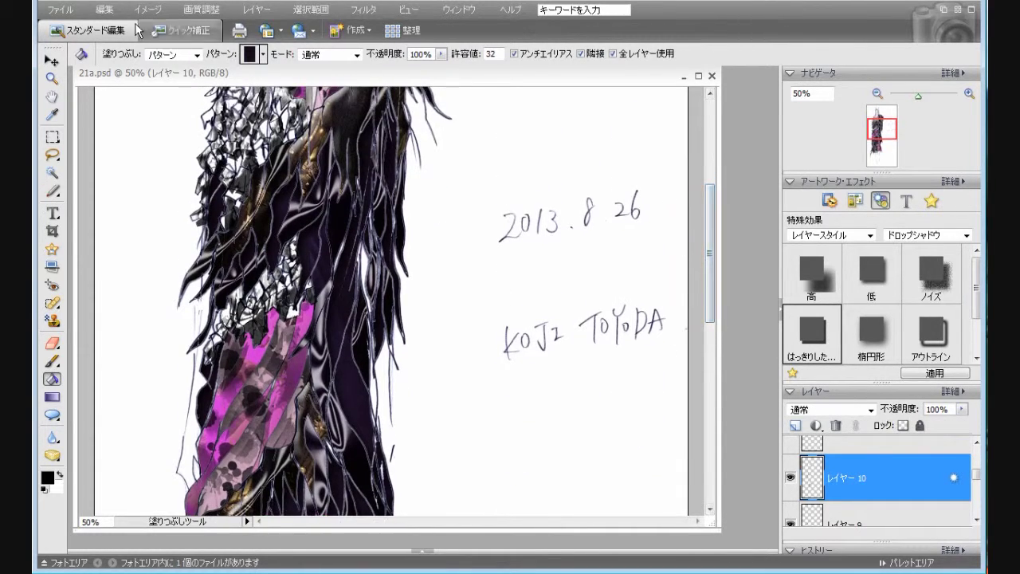
- Undo both drop shadow styles on Layer 10
left_click(106, 11)
left_click(112, 12)
left_click(112, 12)
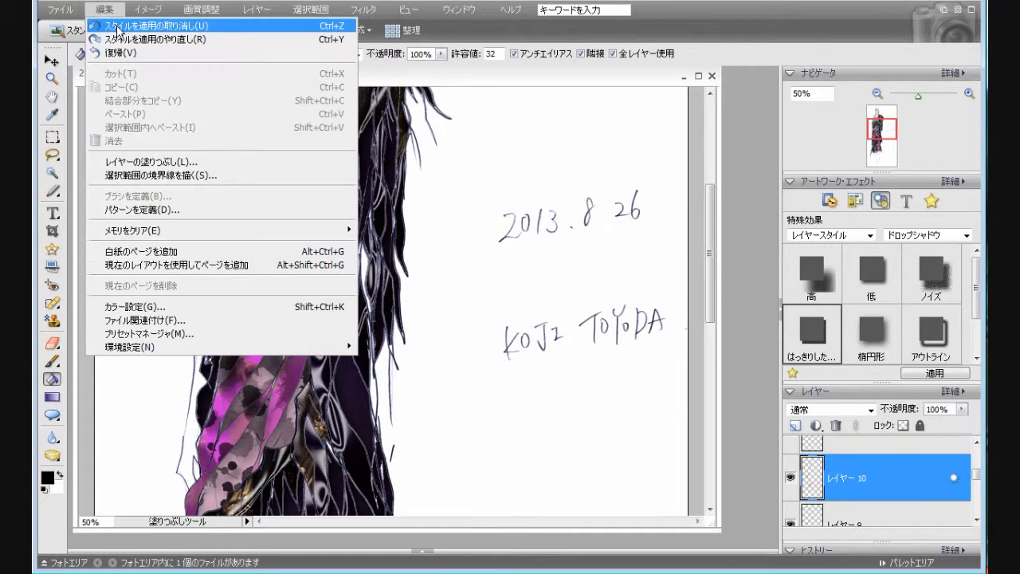
left_click(127, 21)
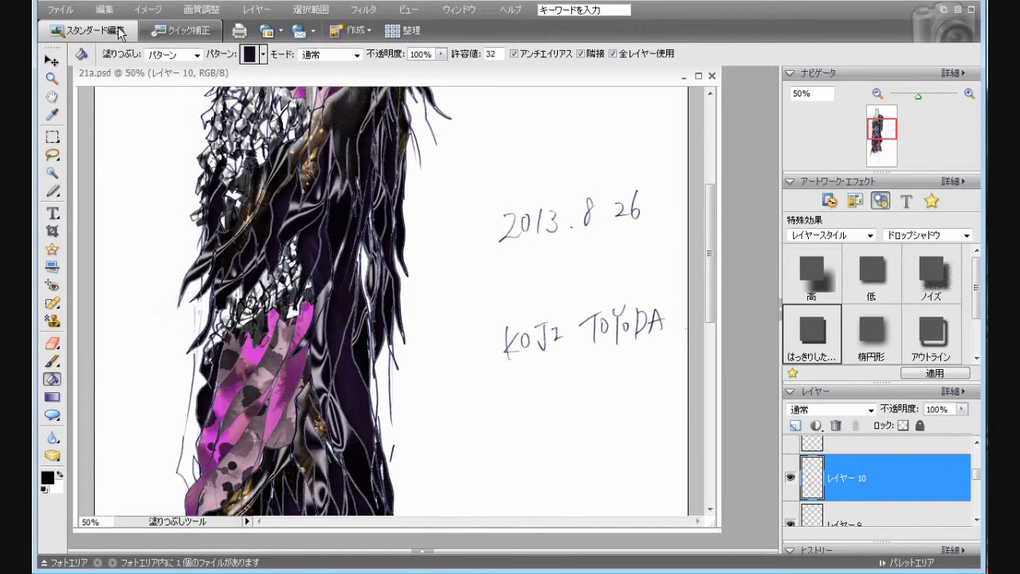
- Apply the Low drop shadow to Layer 11 and select Layer 12
left_click(901, 451)
left_click_drag(710, 314, 710, 279)
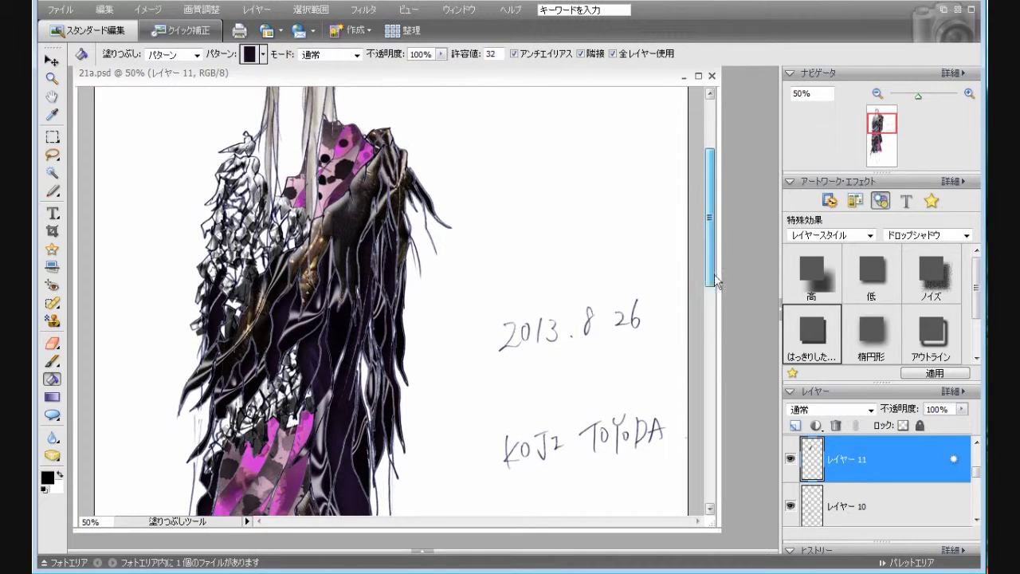
double_click(874, 279)
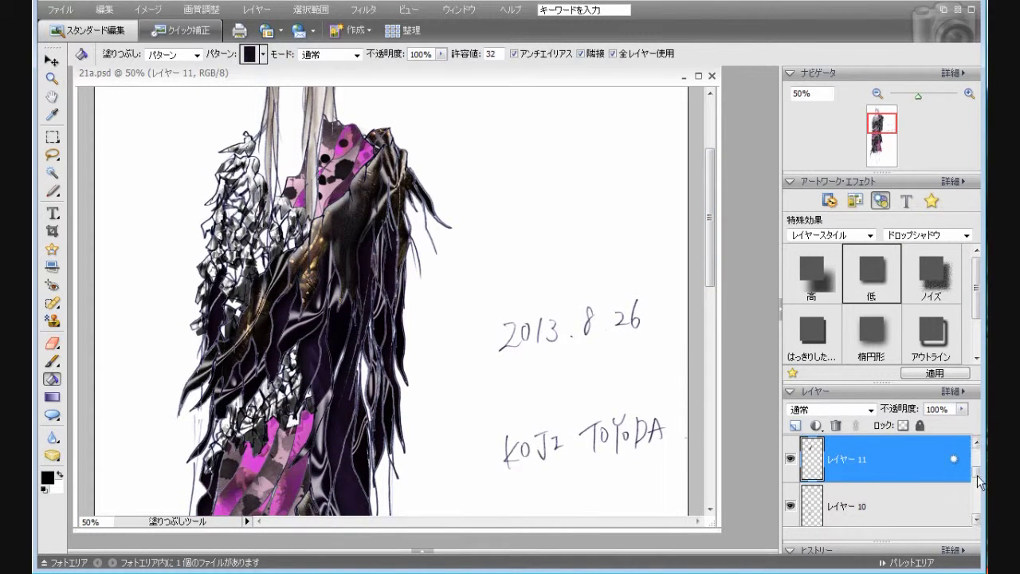
left_click_drag(979, 481, 975, 467)
left_click(920, 454)
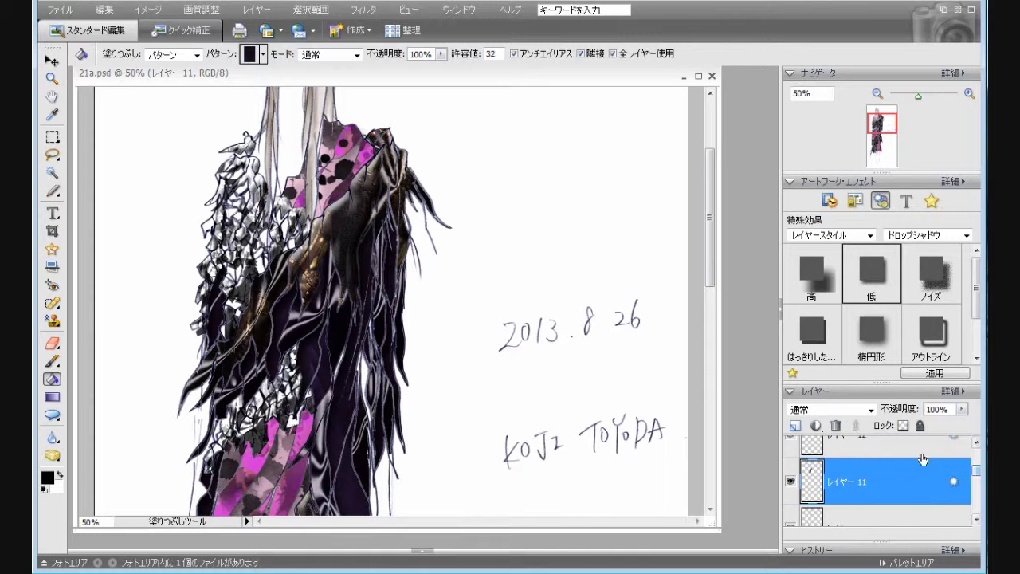
- Apply the Low drop shadow to Layer 12 and Layer 13 of the coat
double_click(872, 289)
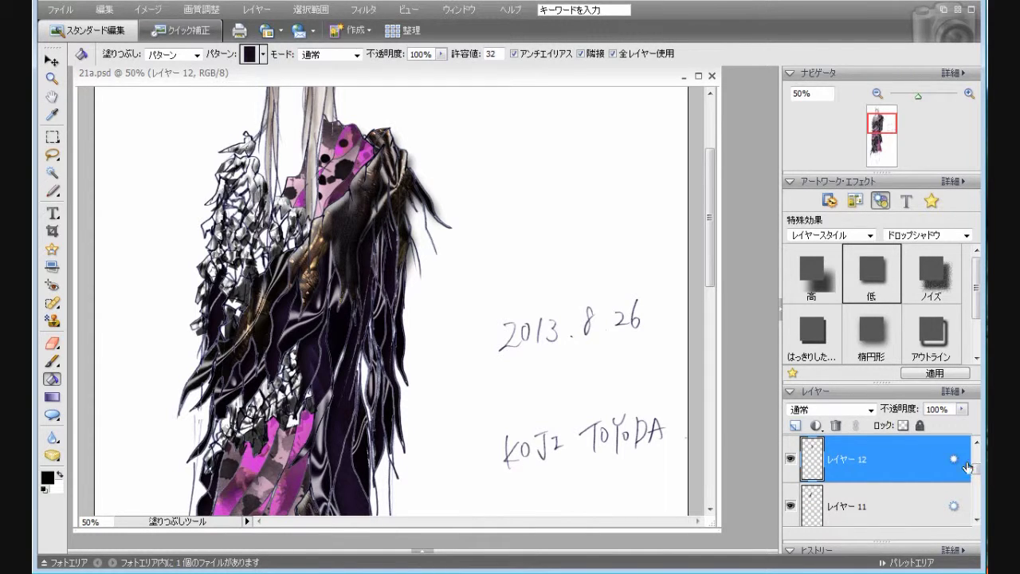
scroll(975, 468, "up", 1)
left_click(914, 472)
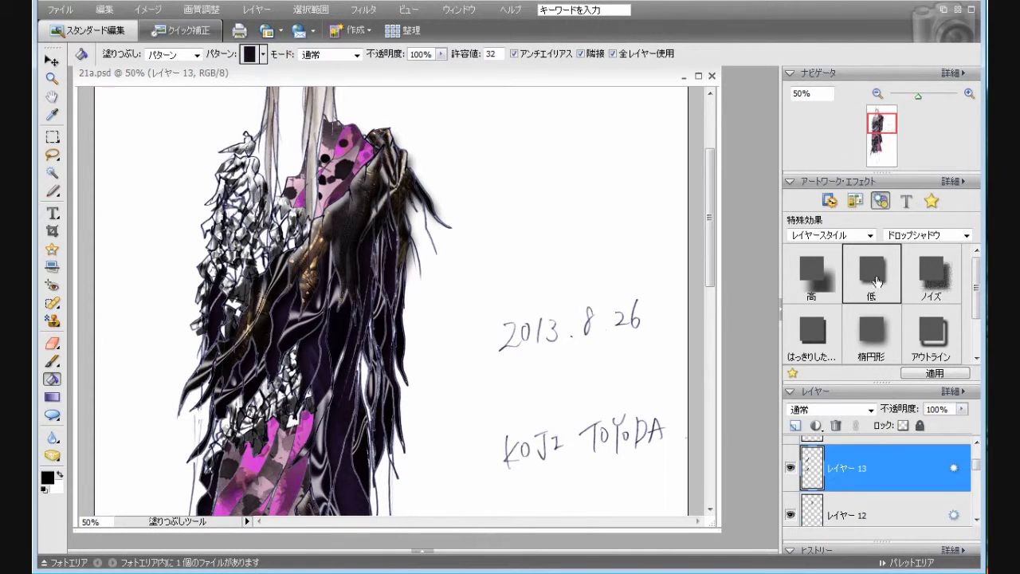
double_click(872, 287)
- Add the Low drop shadow style to Layer 14 and Layer 15
mouse_move(710, 277)
left_mouse_down()
mouse_move(713, 332)
mouse_move(715, 301)
left_mouse_up()
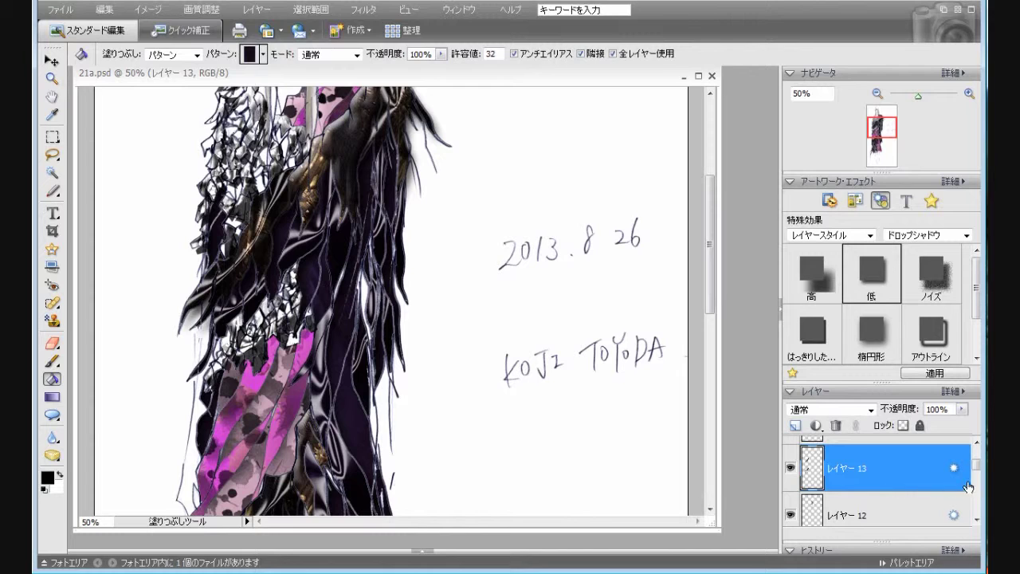
left_click_drag(975, 472, 974, 463)
left_click(924, 456)
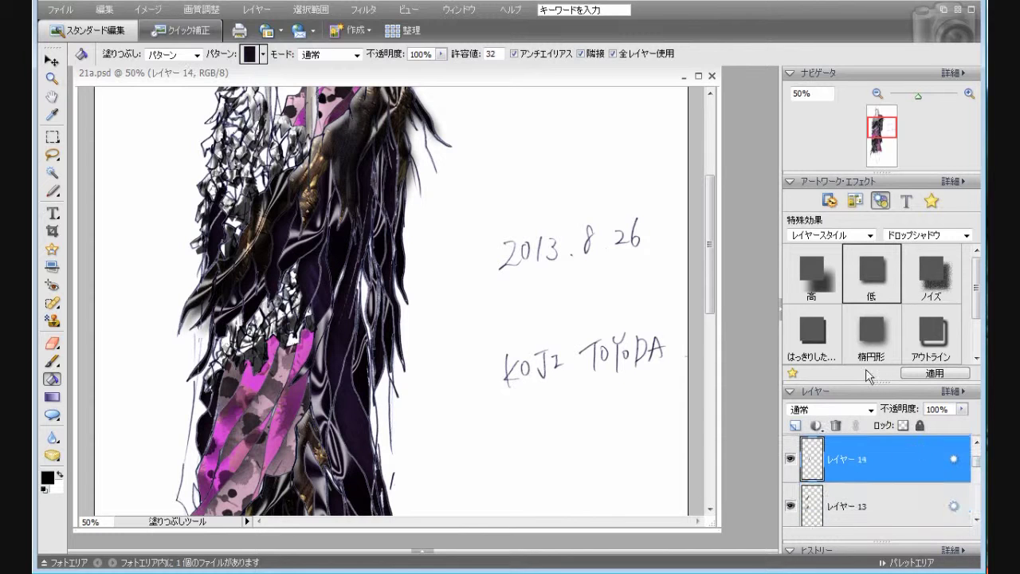
left_click_drag(863, 280, 872, 289)
left_click_drag(710, 287, 711, 367)
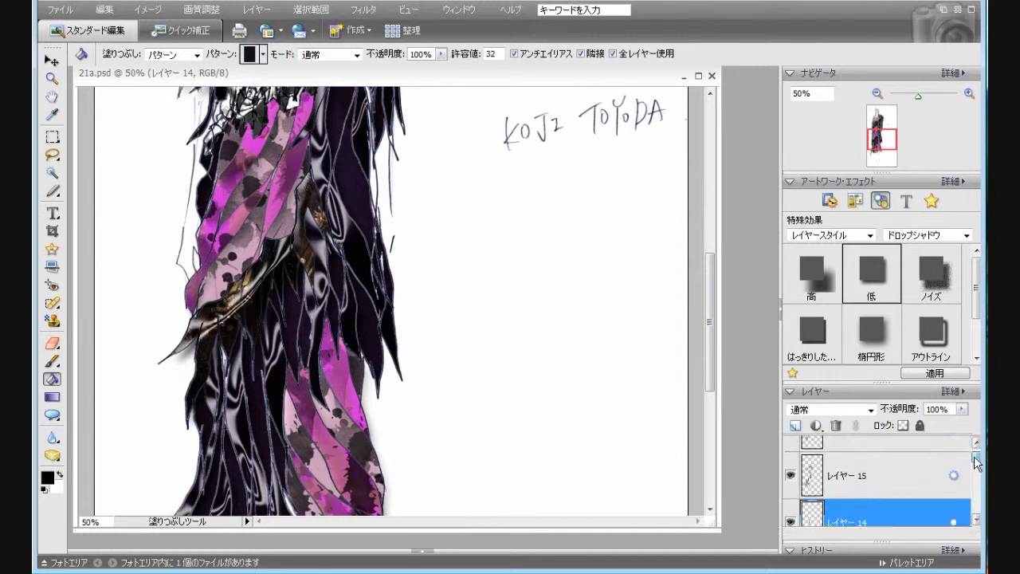
double_click(867, 280)
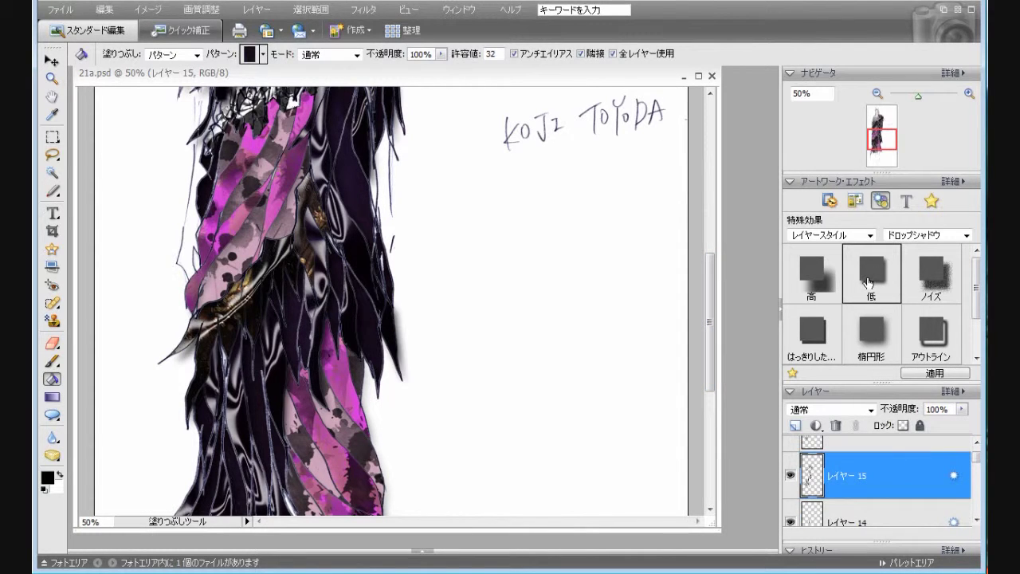
- Apply the Low drop shadow to Layer 16 and check the shaded figure at 25% zoom
left_click_drag(712, 375, 708, 299)
key("ctrl+alt+shift+e")
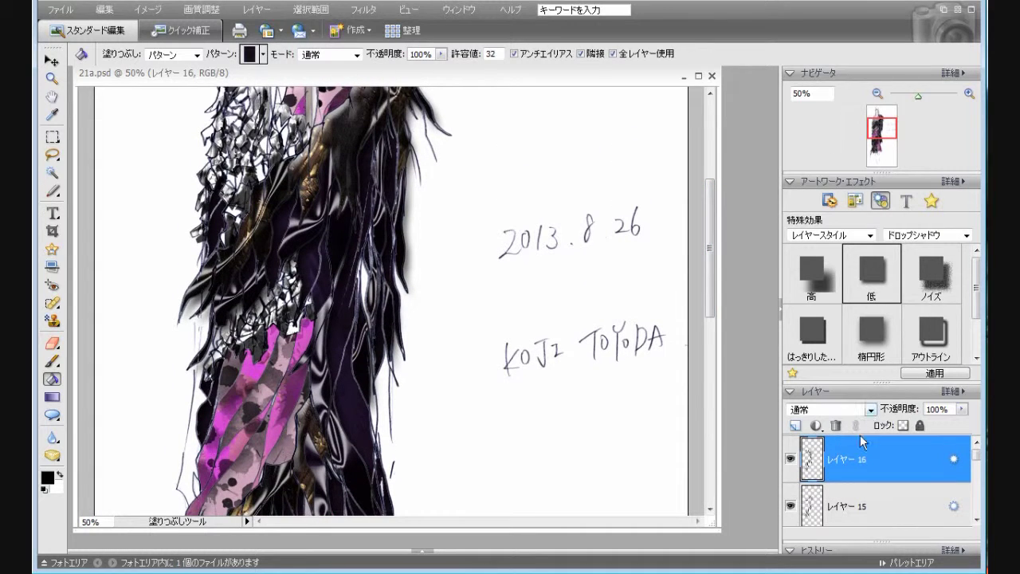
double_click(872, 276)
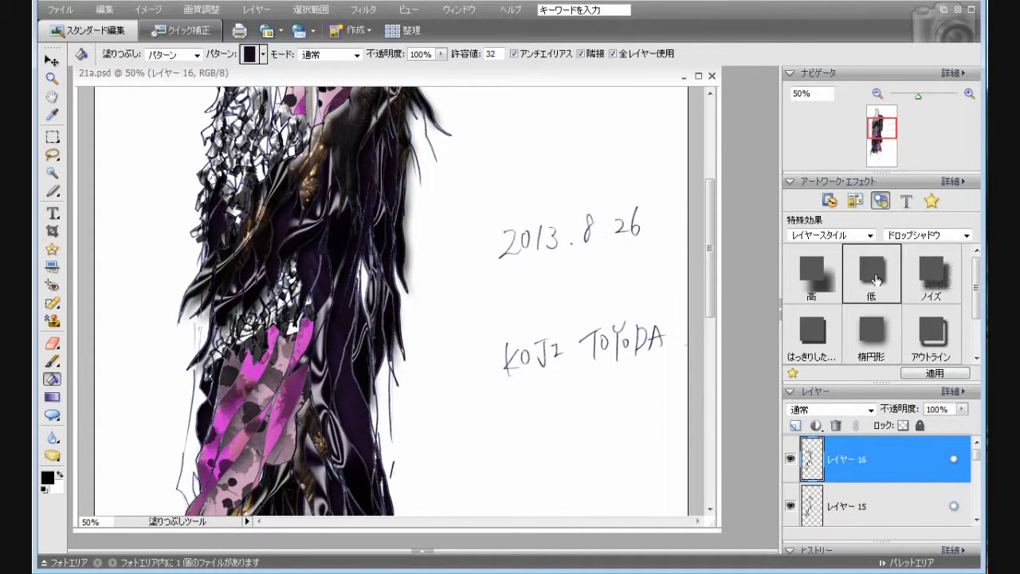
mouse_move(712, 313)
left_mouse_down()
mouse_move(712, 249)
mouse_move(722, 462)
mouse_move(729, 299)
left_mouse_up()
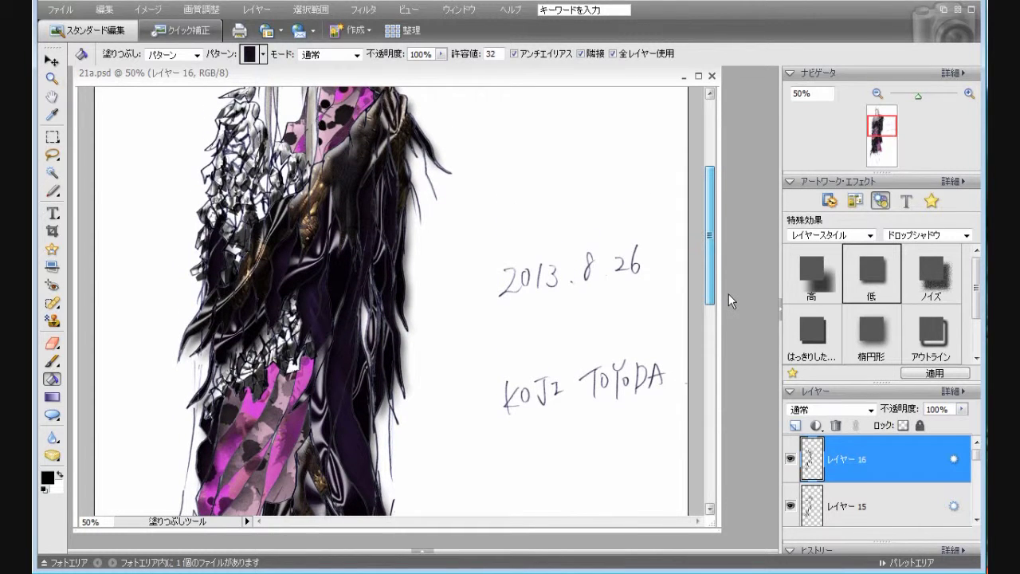
mouse_move(727, 293)
left_mouse_down()
mouse_move(719, 229)
mouse_move(780, 223)
left_mouse_up()
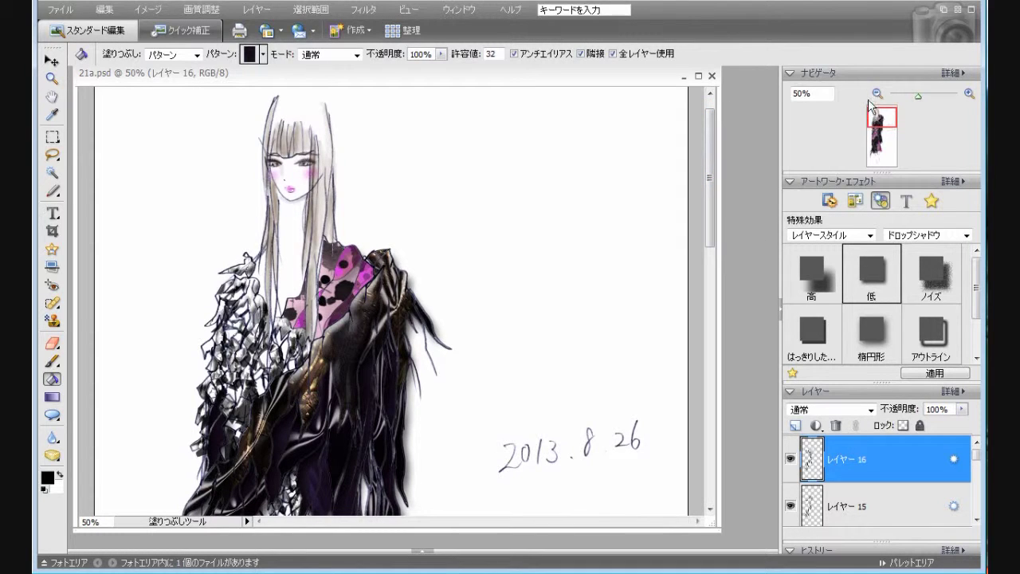
left_click(876, 94)
left_click(877, 94)
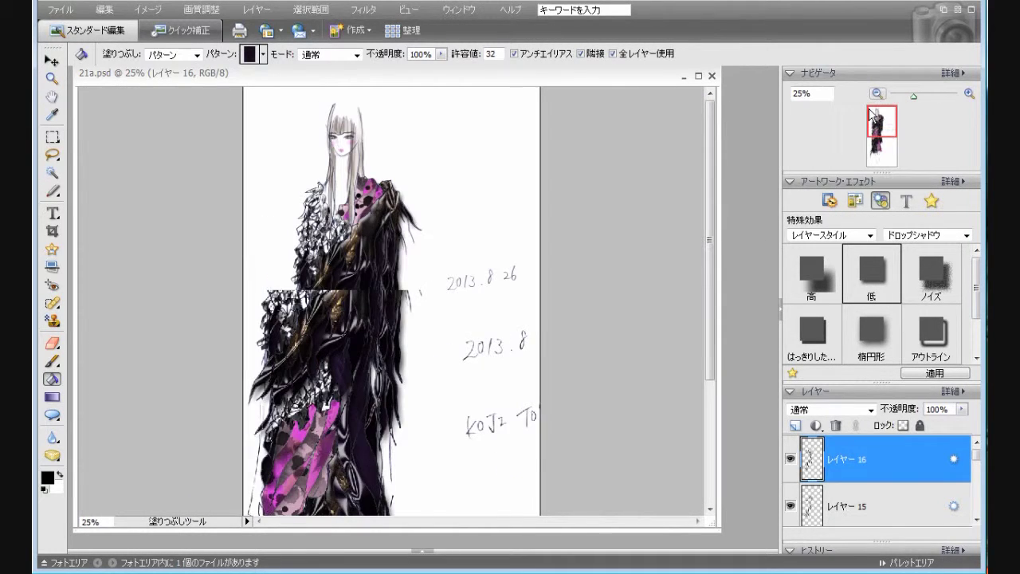
mouse_move(710, 367)
left_mouse_down()
mouse_move(725, 454)
mouse_move(726, 355)
mouse_move(729, 475)
mouse_move(727, 366)
left_mouse_up()
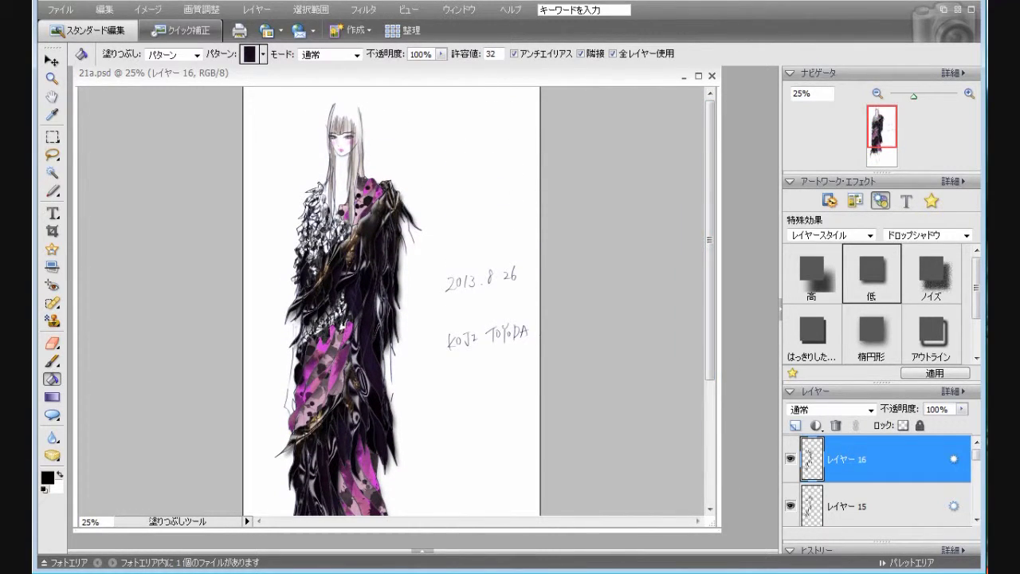